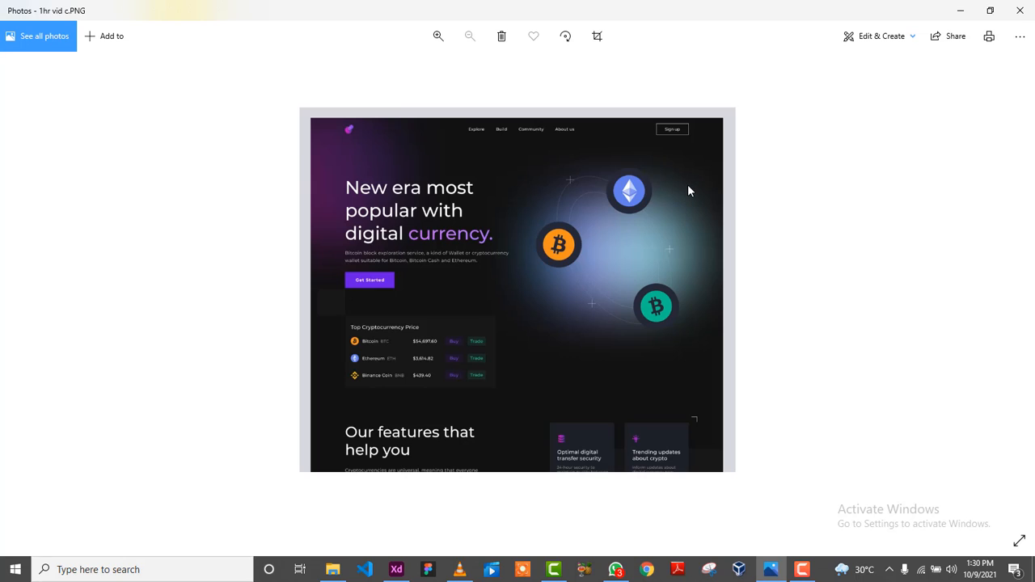
Bring Adobe XD's home screen in front of the crypto reference image in Photos.
{"action": "left_click", "coordinate": [396, 569]}
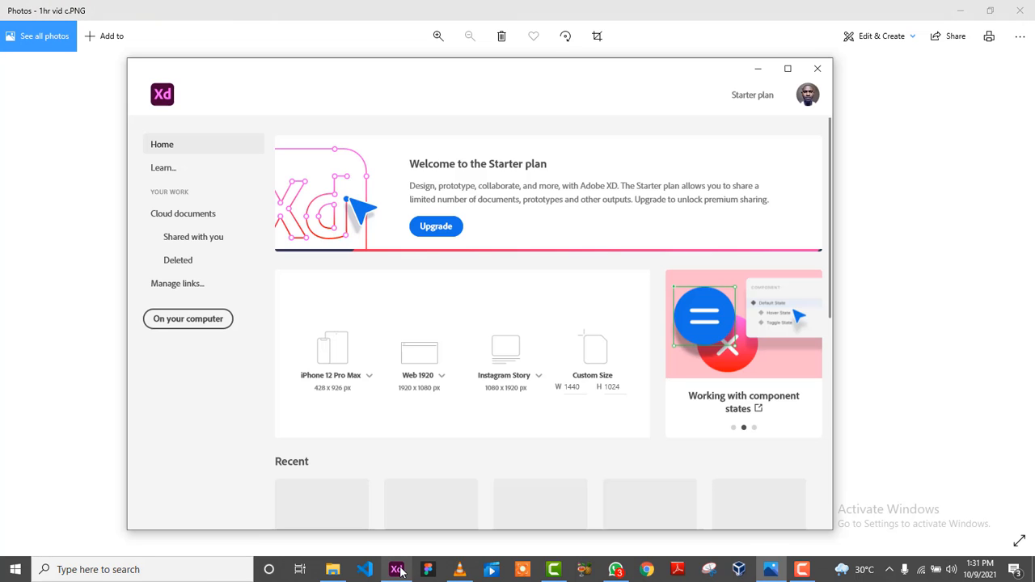
Create a Web 1920 (1920×1080) document, maximize the window, and move the artboard up-right.
{"action": "left_click", "coordinate": [437, 376]}
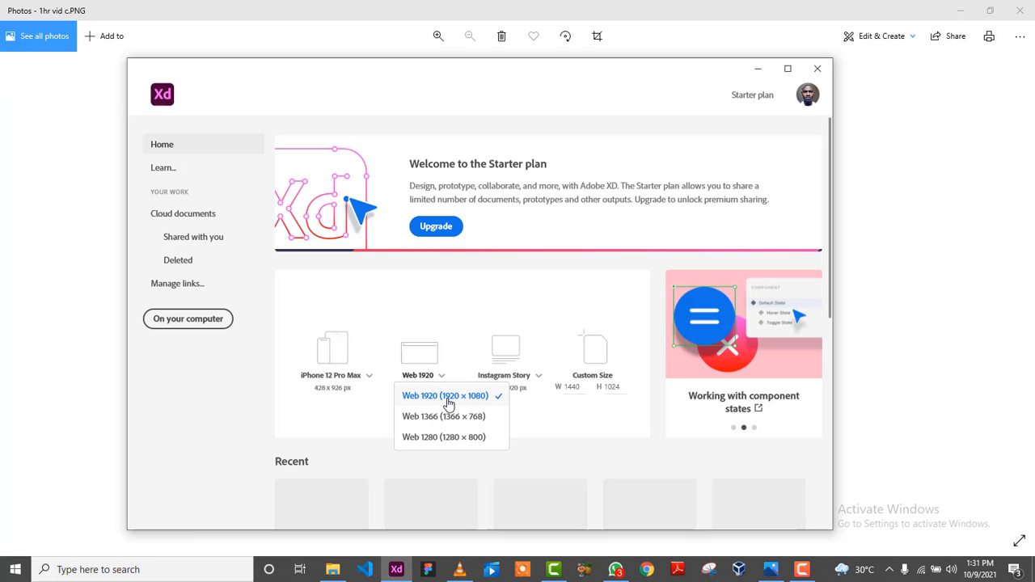
{"action": "left_click", "coordinate": [449, 401]}
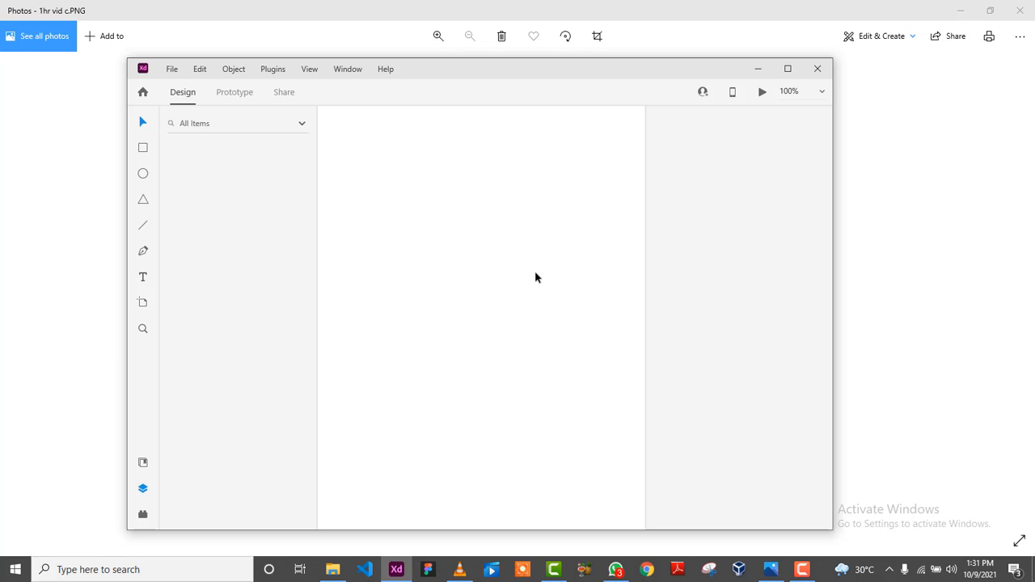
{"action": "left_click", "coordinate": [787, 69]}
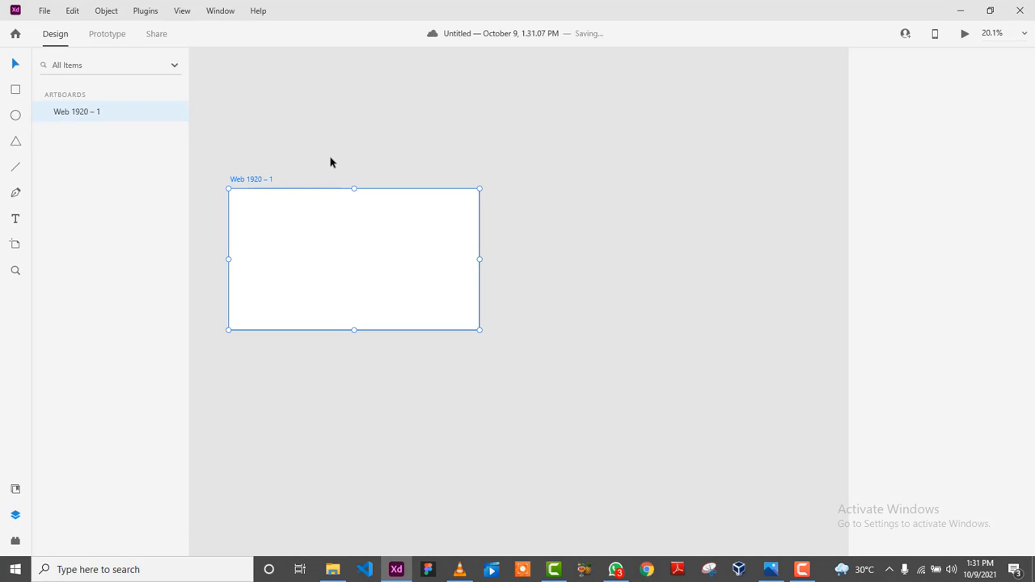
{"action": "left_click_drag", "start_coordinate": [338, 158], "coordinate": [540, 109]}
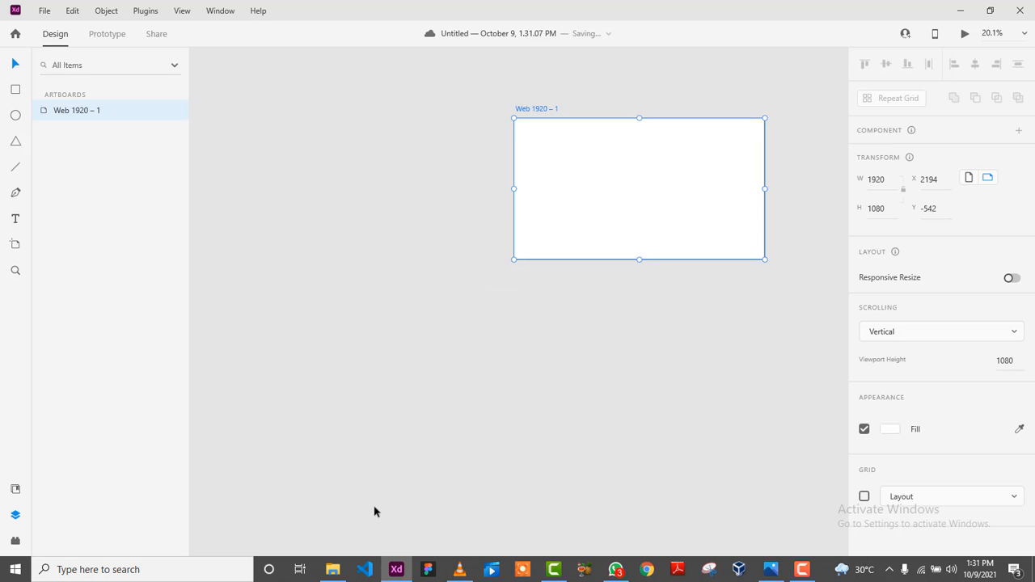
Import the '1hr vid c' screenshot into XD and widen it to 2076.
{"action": "left_click", "coordinate": [334, 567]}
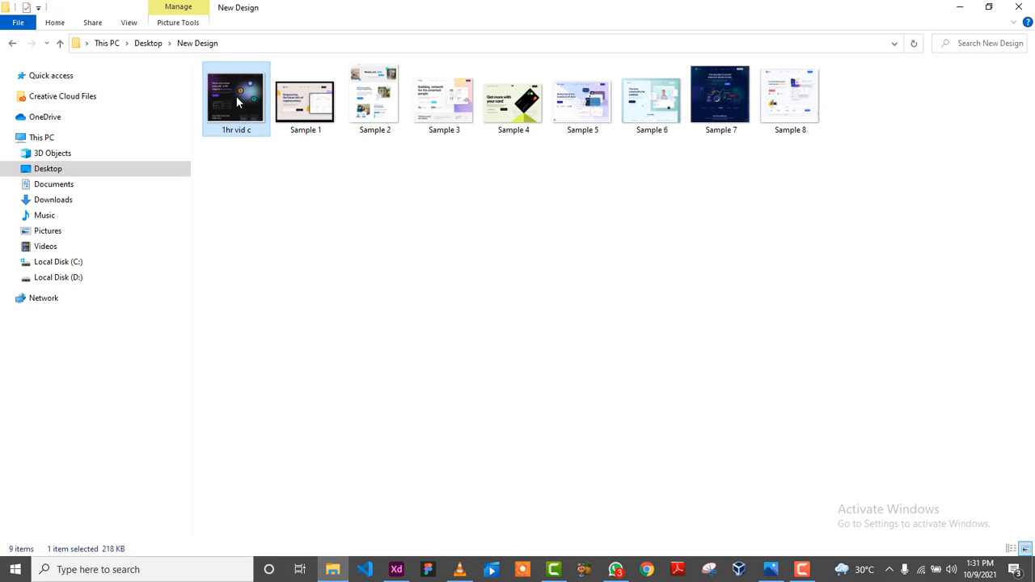
{"action": "left_click_drag", "start_coordinate": [240, 103], "coordinate": [229, 197]}
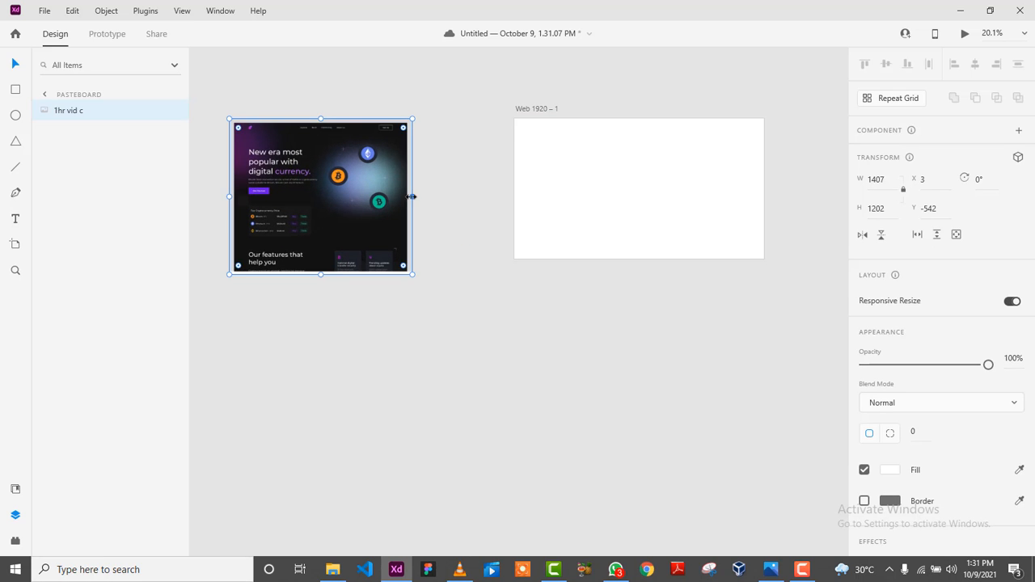
{"action": "left_click_drag", "start_coordinate": [411, 196], "coordinate": [500, 192]}
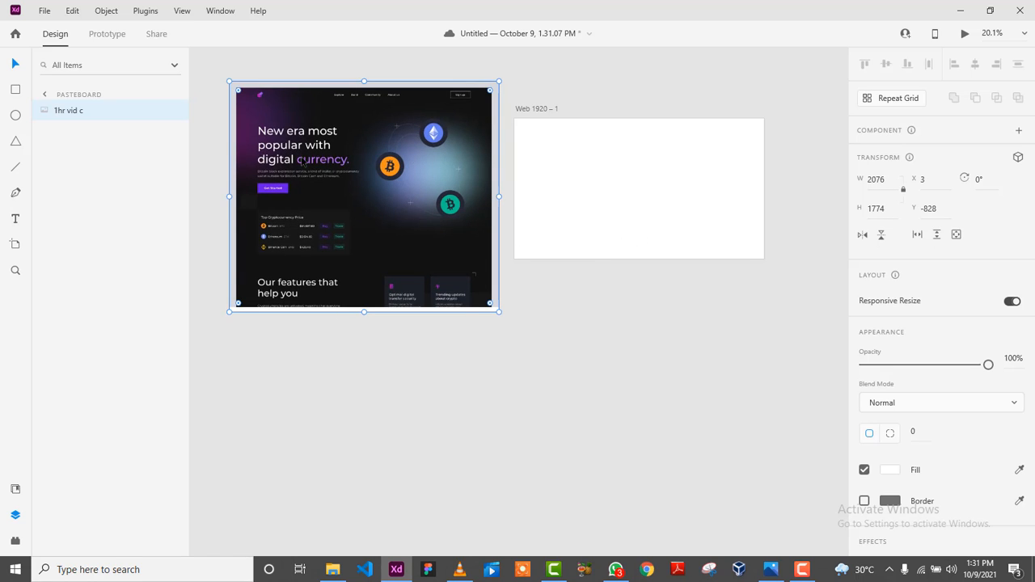
Place the 2076 × 1774 screenshot directly below the blank artboard, then switch to Photos.
{"action": "scroll", "coordinate": [303, 162], "scroll_direction": "up", "scroll_amount": 5}
{"action": "scroll", "coordinate": [306, 170], "scroll_direction": "down", "scroll_amount": 3}
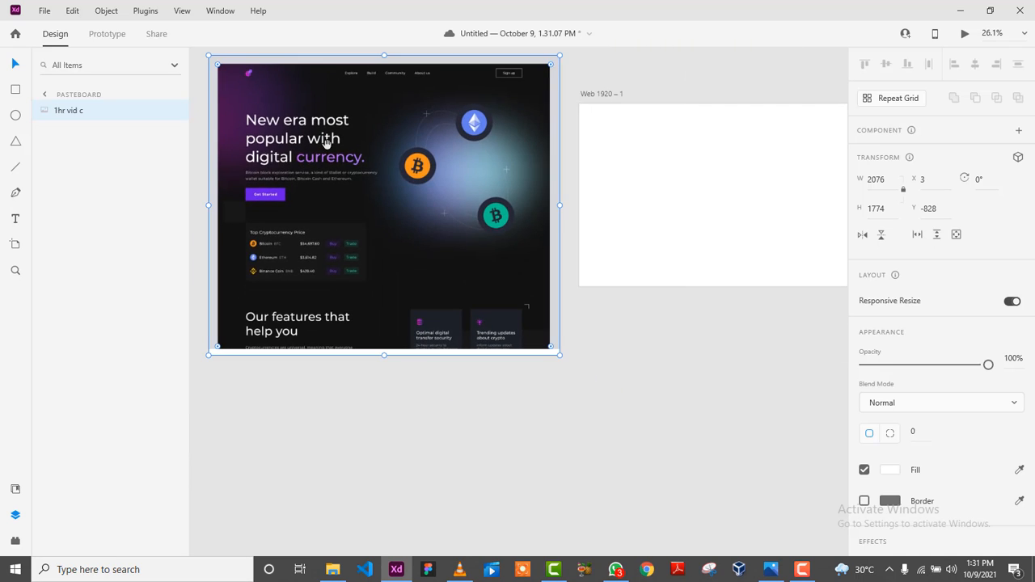
{"action": "left_click_drag", "start_coordinate": [326, 143], "coordinate": [463, 350]}
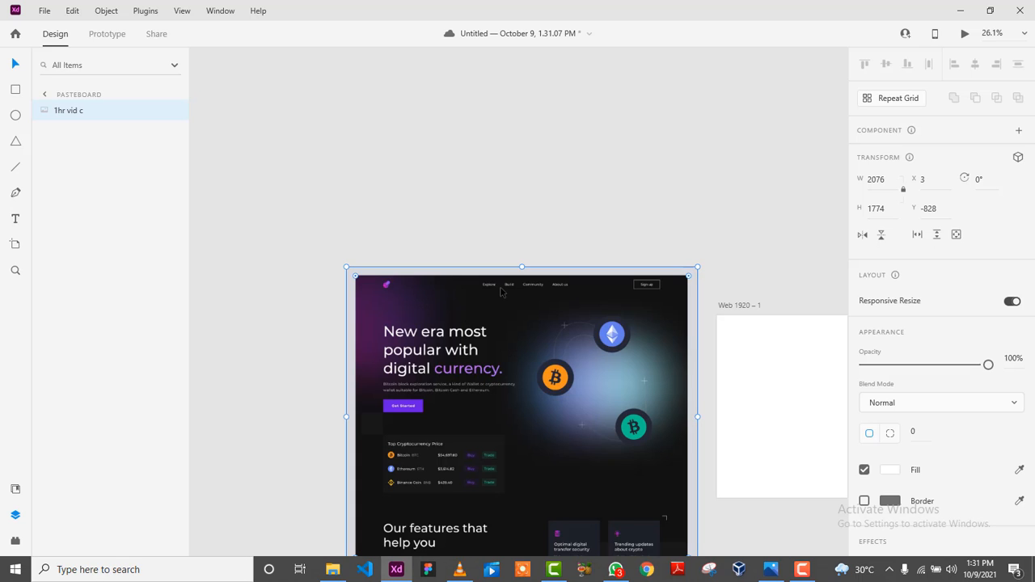
{"action": "left_click_drag", "start_coordinate": [553, 299], "coordinate": [399, 206]}
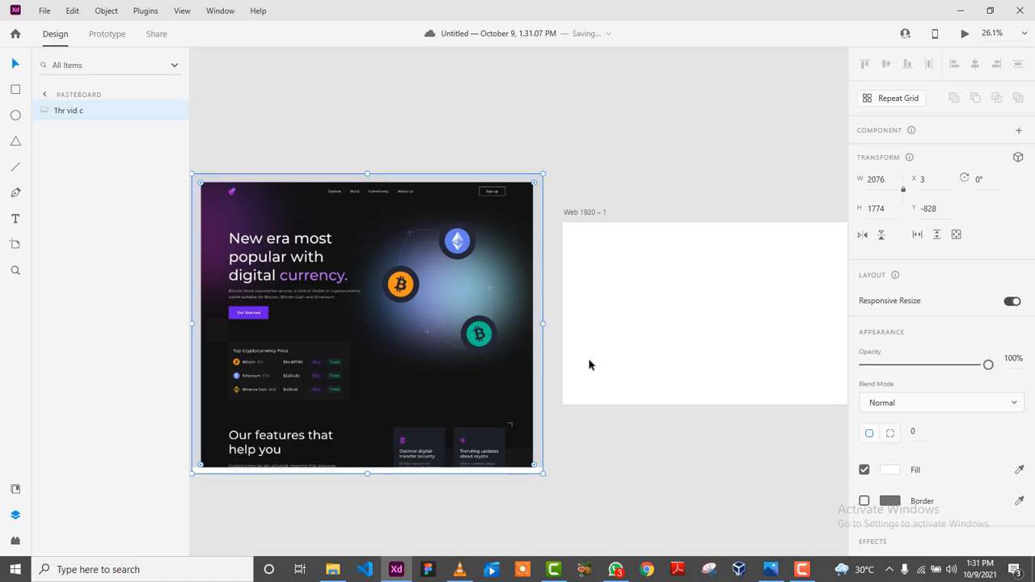
{"action": "scroll", "coordinate": [561, 356], "scroll_direction": "down", "scroll_amount": 2}
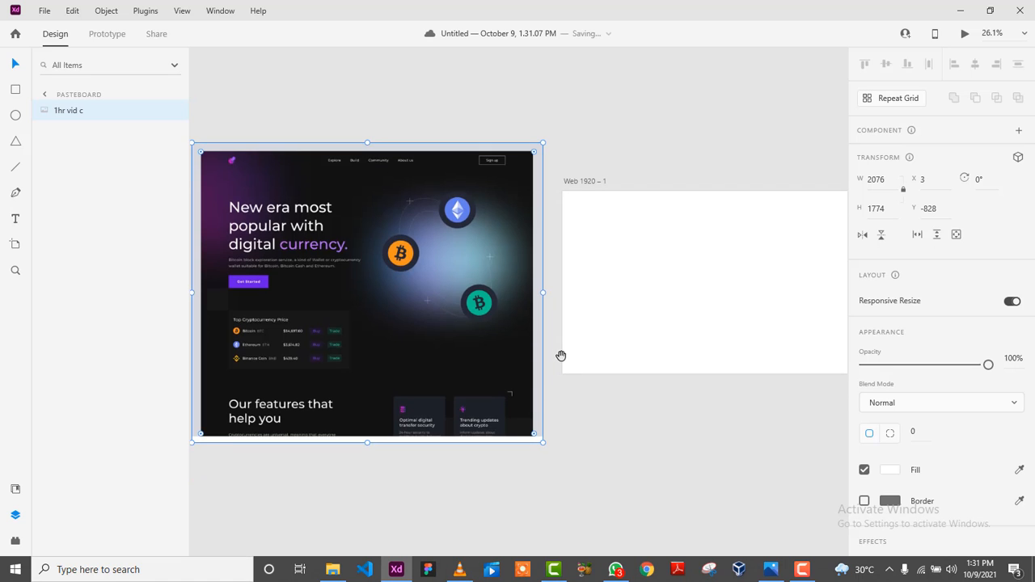
{"action": "scroll", "coordinate": [616, 405], "scroll_direction": "down", "scroll_amount": 3, "text": "ctrl"}
{"action": "left_click_drag", "start_coordinate": [463, 266], "coordinate": [682, 416]}
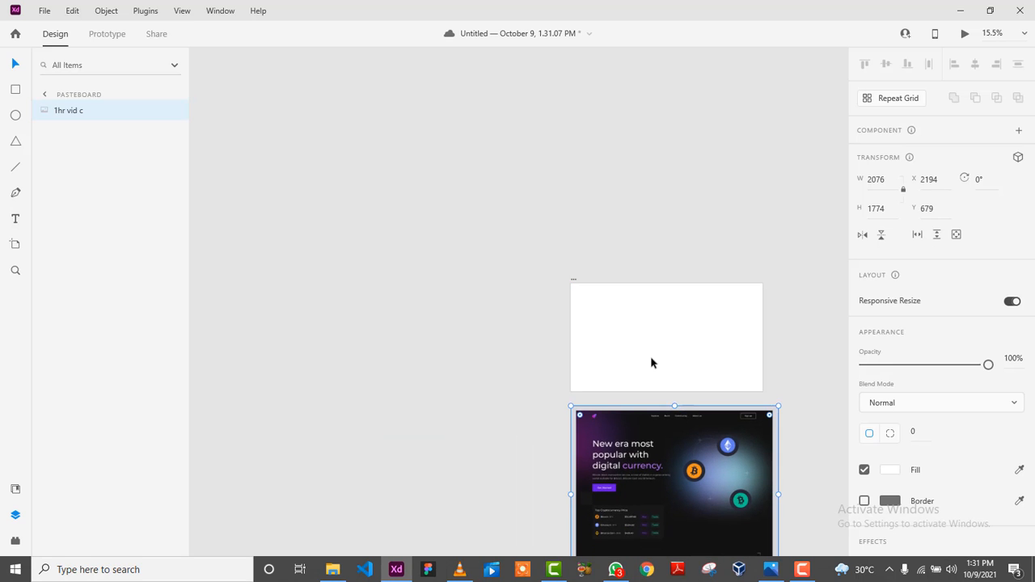
{"action": "scroll", "coordinate": [651, 363], "scroll_direction": "up", "scroll_amount": 4, "text": "ctrl"}
{"action": "left_click_drag", "start_coordinate": [599, 351], "coordinate": [411, 308]}
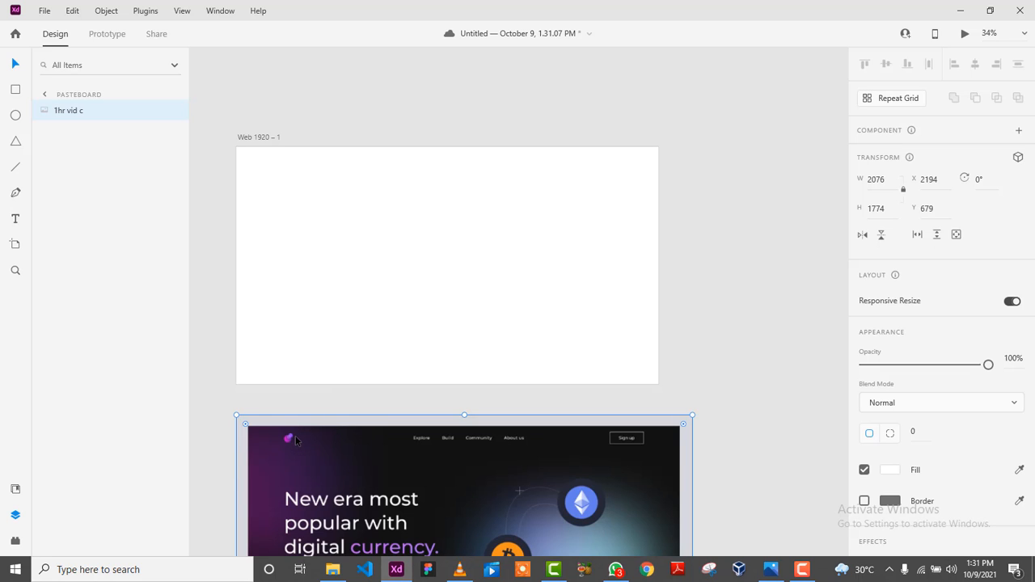
{"action": "left_click", "coordinate": [769, 570]}
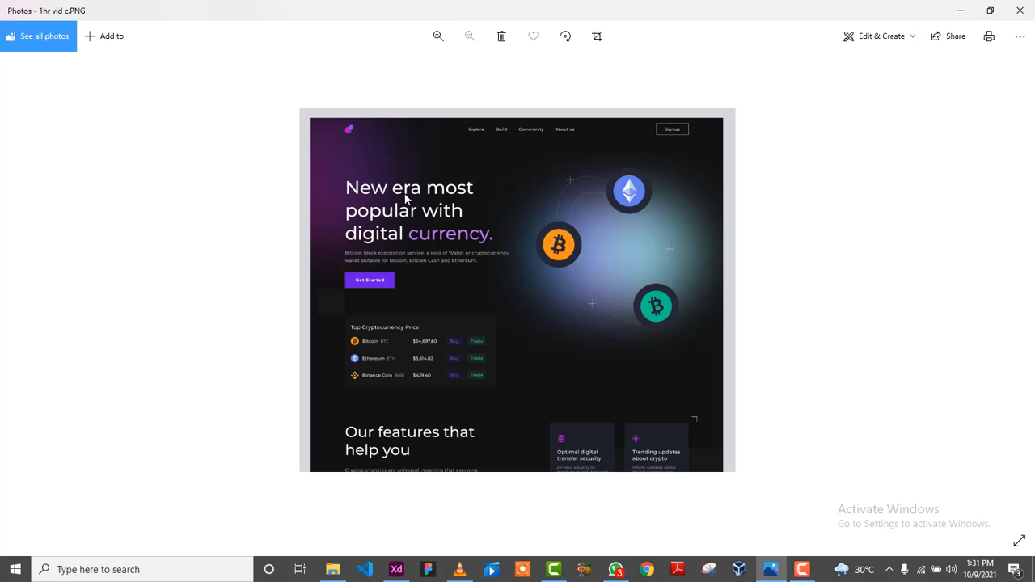
Zoom into the reference image in Photos, then return to Adobe XD.
{"action": "scroll", "coordinate": [406, 199], "scroll_direction": "up", "scroll_amount": 4}
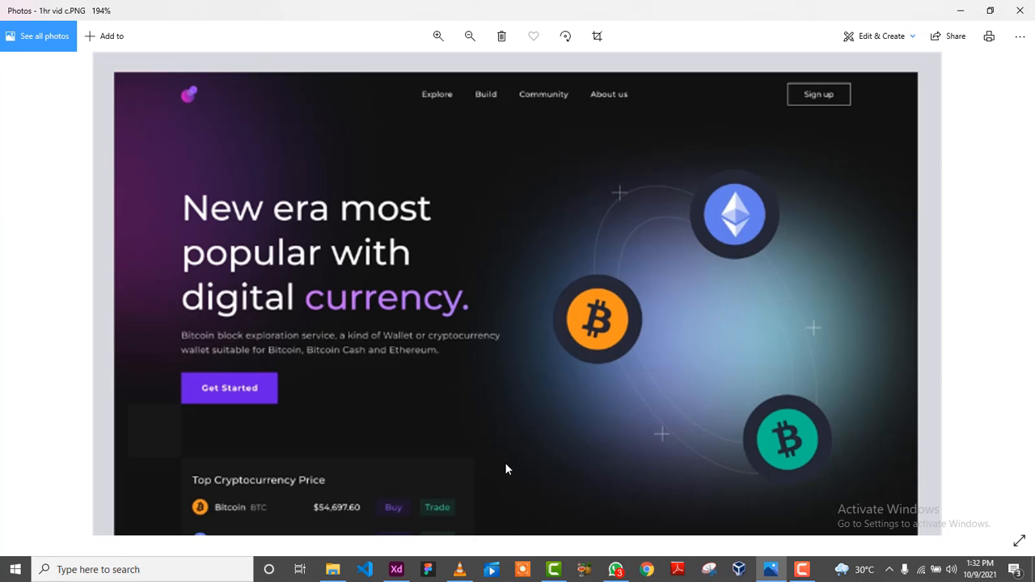
{"action": "left_click", "coordinate": [396, 569]}
{"action": "scroll", "coordinate": [552, 432], "scroll_direction": "down", "scroll_amount": 1}
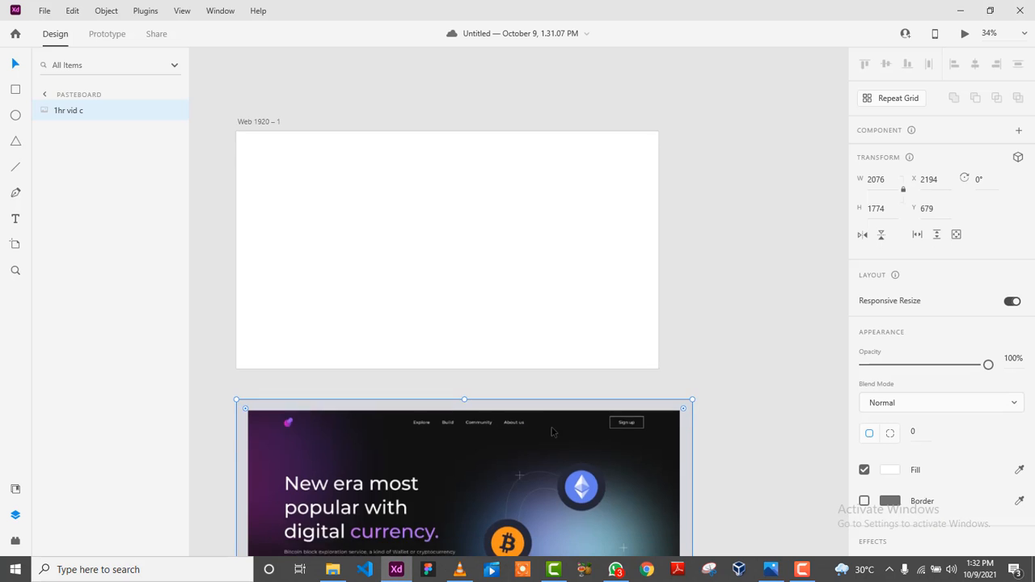
{"action": "scroll", "coordinate": [554, 429], "scroll_direction": "down", "scroll_amount": 5}
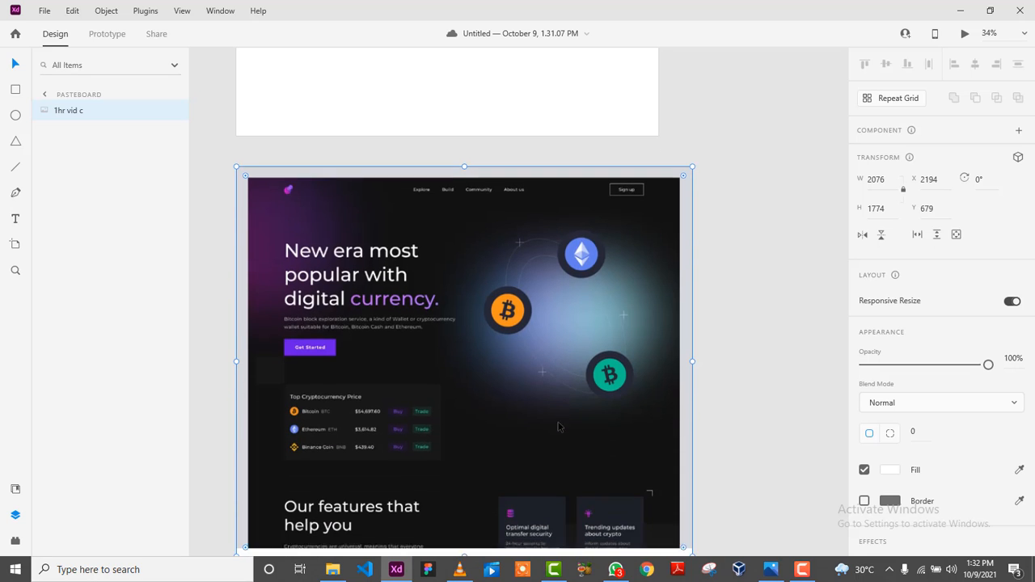
{"action": "scroll", "coordinate": [558, 426], "scroll_direction": "up", "scroll_amount": 1}
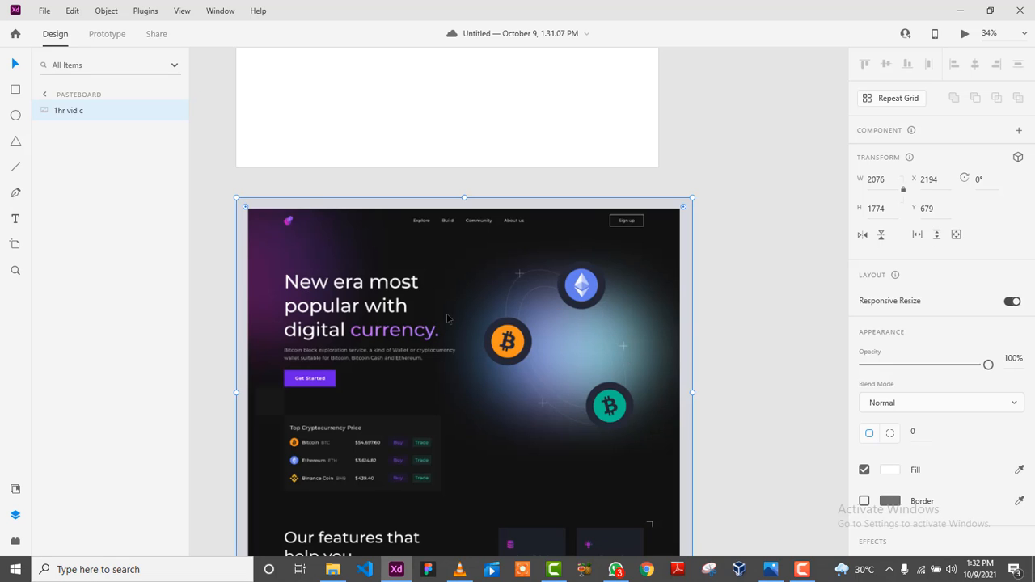
{"action": "scroll", "coordinate": [483, 349], "scroll_direction": "up", "scroll_amount": 2}
{"action": "scroll", "coordinate": [486, 352], "scroll_direction": "down", "scroll_amount": 1}
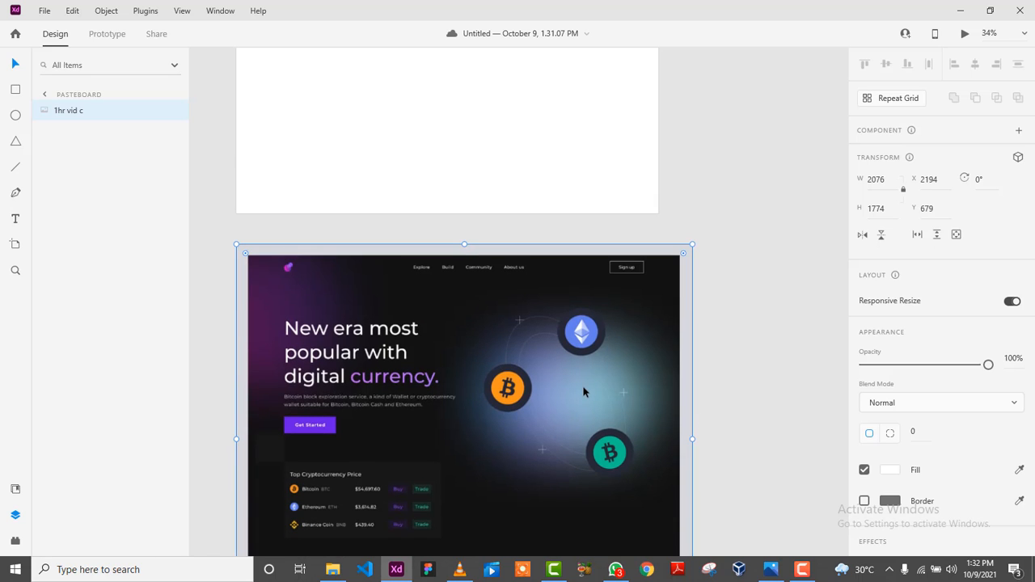
{"action": "scroll", "coordinate": [584, 392], "scroll_direction": "up", "scroll_amount": 1}
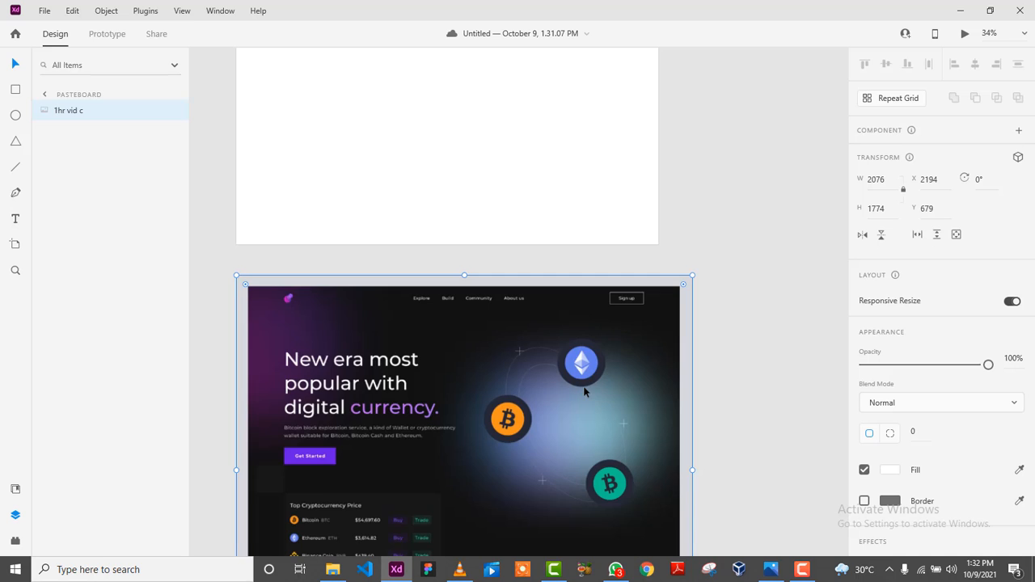
{"action": "scroll", "coordinate": [584, 391], "scroll_direction": "up", "scroll_amount": 2}
{"action": "scroll", "coordinate": [584, 392], "scroll_direction": "down", "scroll_amount": 2}
{"action": "scroll", "coordinate": [584, 392], "scroll_direction": "down", "scroll_amount": 1}
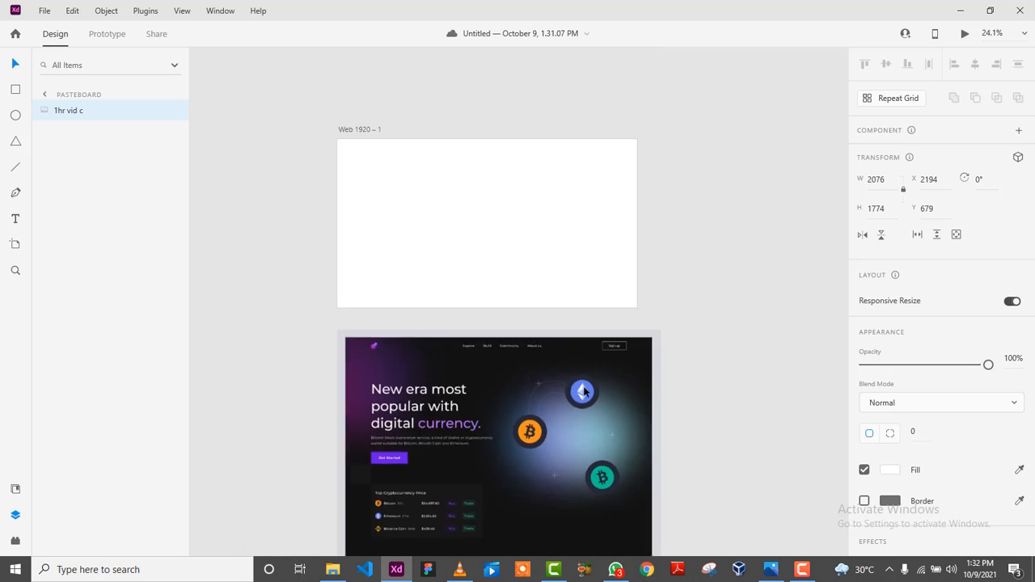
{"action": "scroll", "coordinate": [584, 392], "scroll_direction": "down", "scroll_amount": 1}
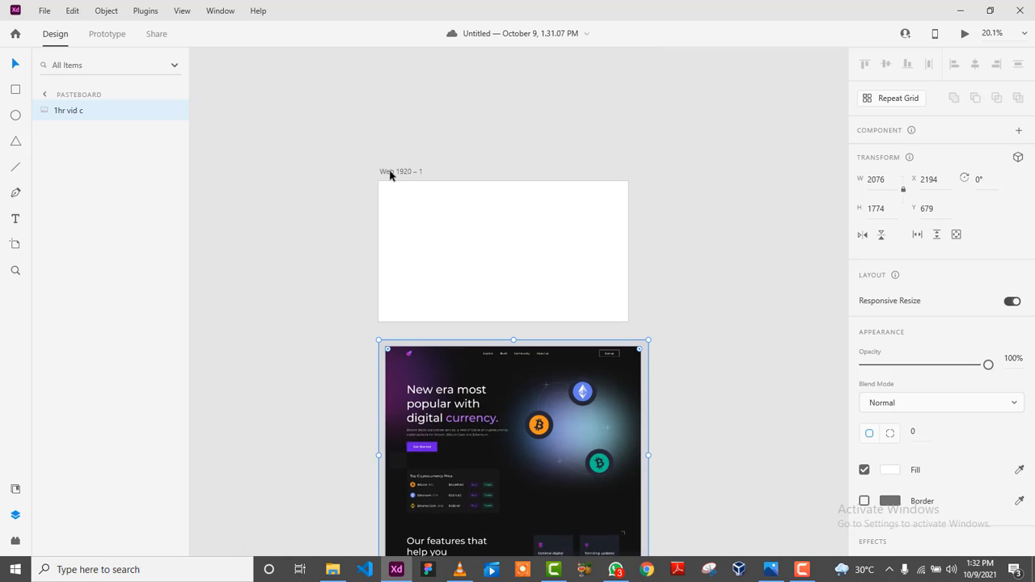
{"action": "left_click", "coordinate": [390, 174]}
{"action": "scroll", "coordinate": [618, 401], "scroll_direction": "down", "scroll_amount": 1}
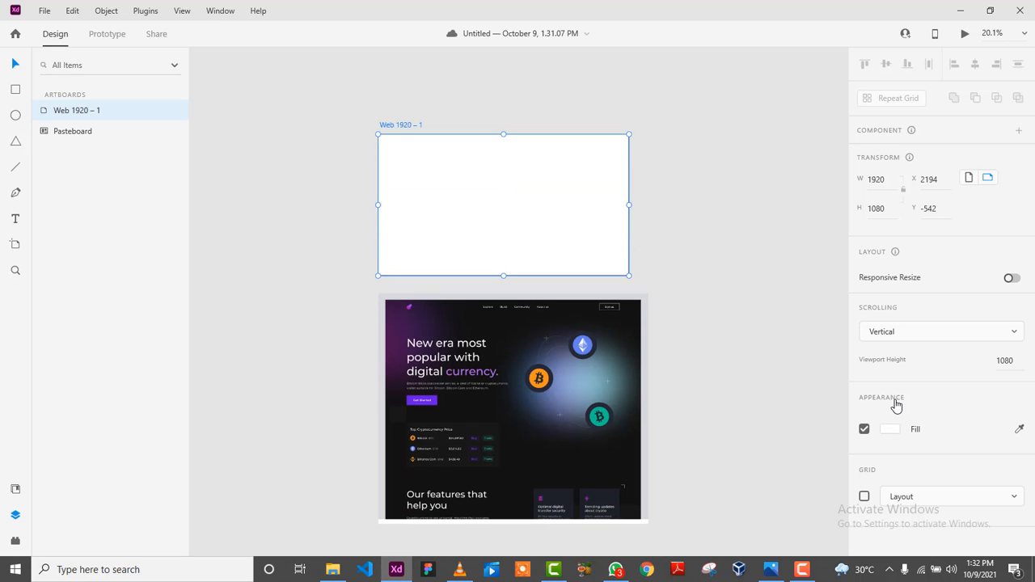
Fill the Web 1920 – 1 artboard with dark #111111 sampled from the reference screenshot.
{"action": "left_click", "coordinate": [890, 428]}
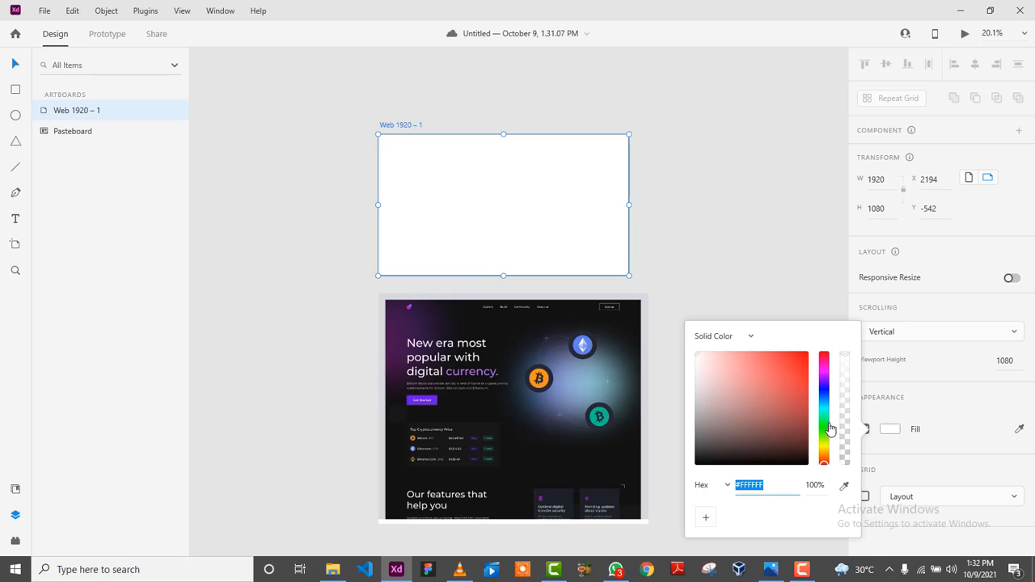
{"action": "left_click", "coordinate": [766, 371]}
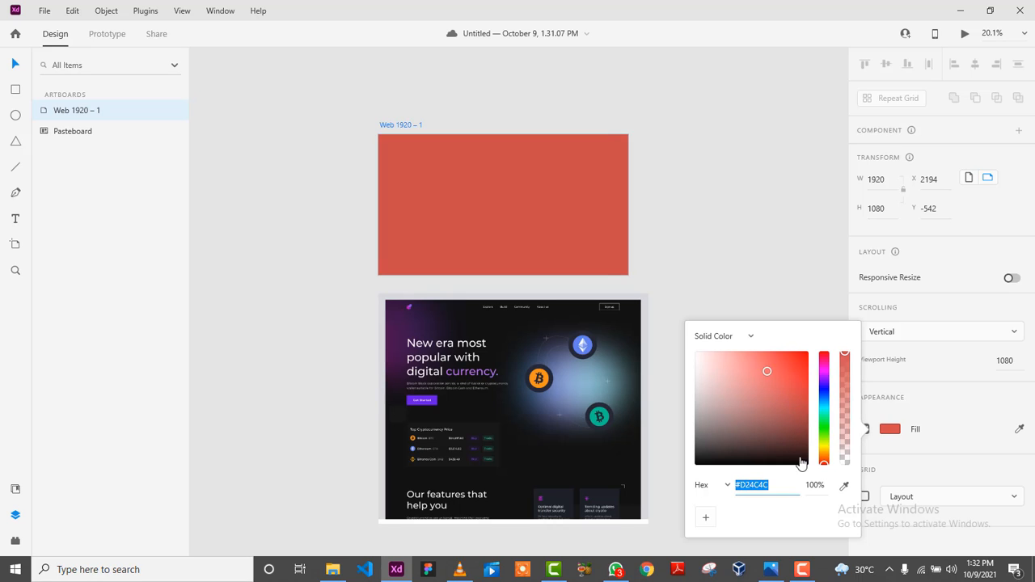
{"action": "left_click_drag", "start_coordinate": [801, 463], "coordinate": [821, 515]}
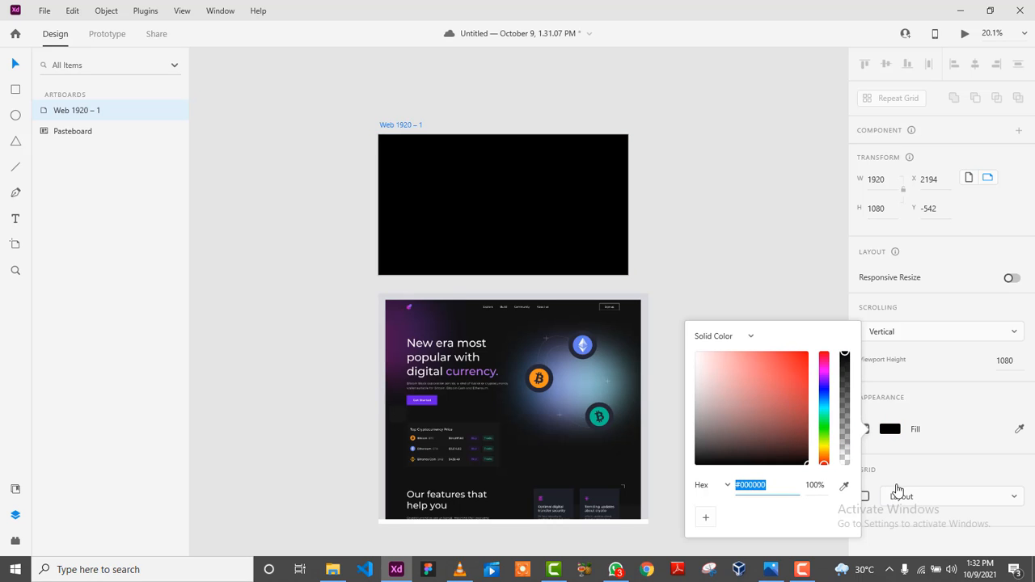
{"action": "left_click", "coordinate": [845, 485]}
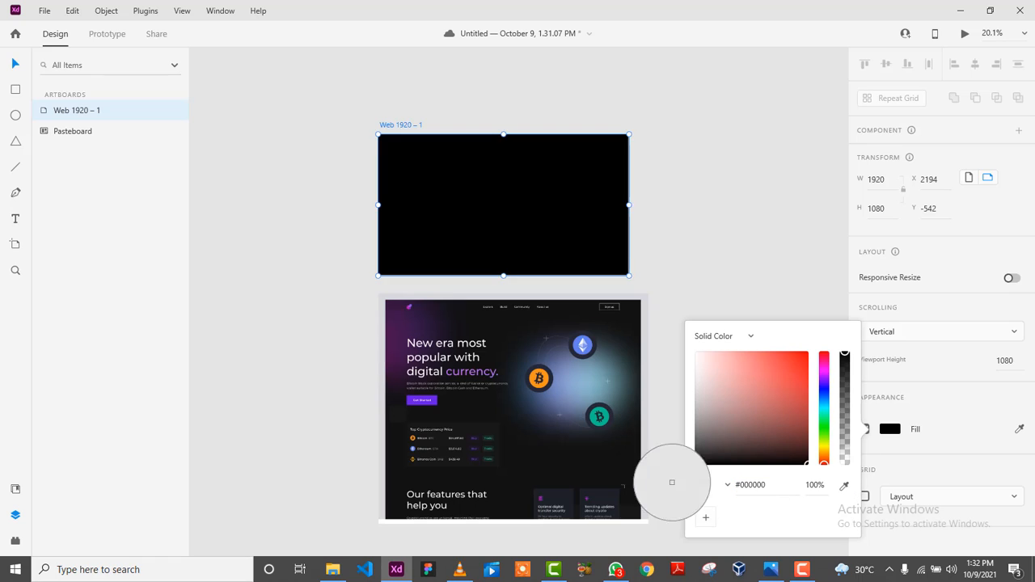
{"action": "left_click", "coordinate": [557, 470]}
{"action": "left_click", "coordinate": [693, 273]}
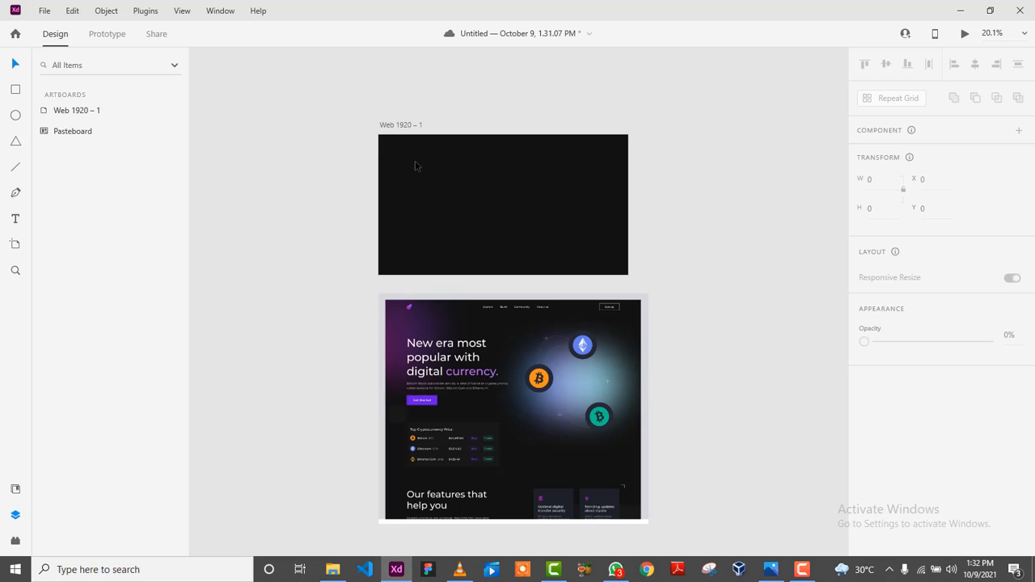
Draw a large circle near the artboard centre, trying and removing a background blur.
{"action": "left_click", "coordinate": [16, 116]}
{"action": "left_click_drag", "start_coordinate": [490, 183], "coordinate": [607, 261]}
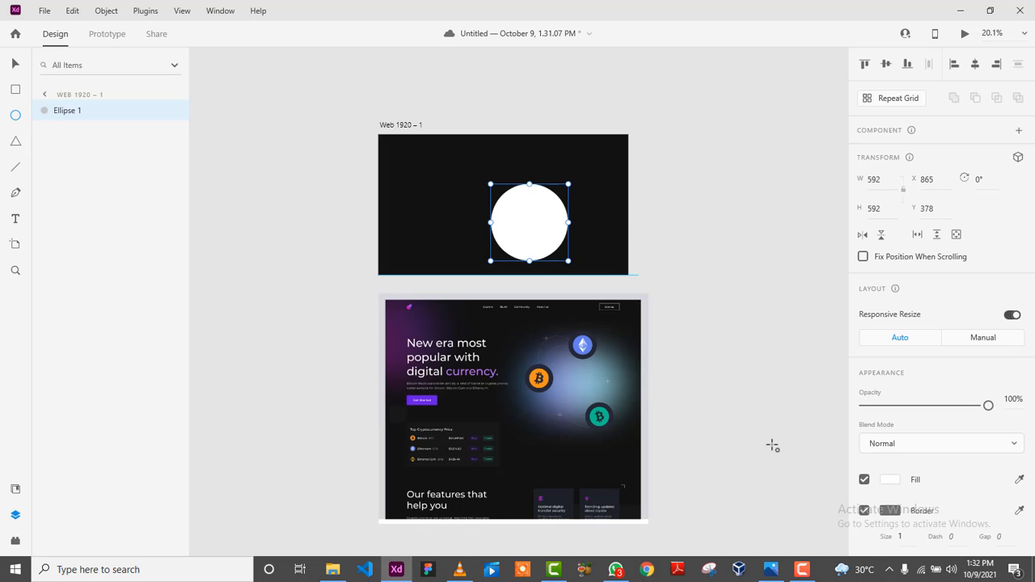
{"action": "scroll", "coordinate": [938, 495], "scroll_direction": "down", "scroll_amount": 3}
{"action": "scroll", "coordinate": [936, 477], "scroll_direction": "down", "scroll_amount": 2}
{"action": "scroll", "coordinate": [930, 429], "scroll_direction": "up", "scroll_amount": 5}
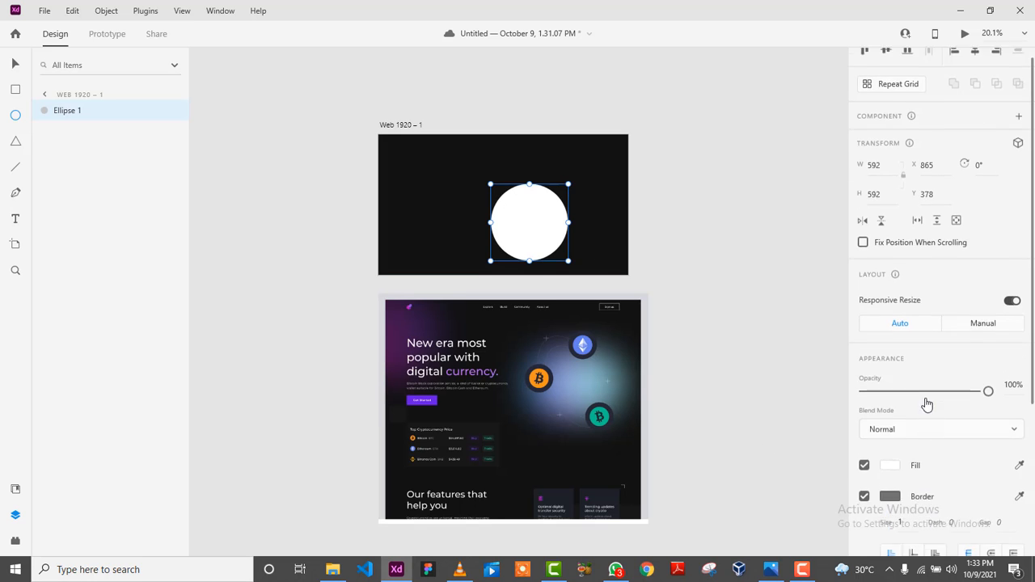
{"action": "scroll", "coordinate": [917, 380], "scroll_direction": "down", "scroll_amount": 3}
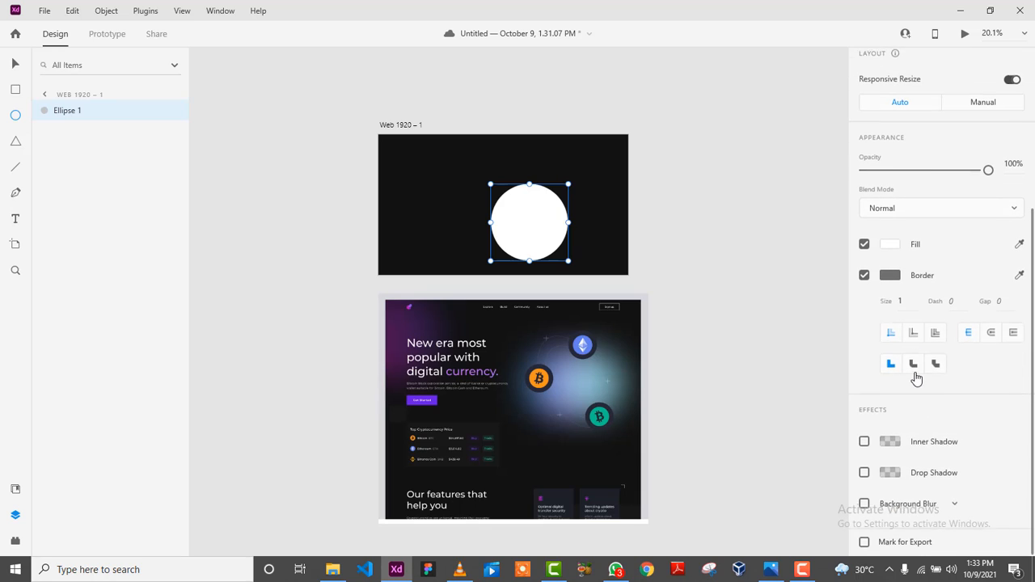
{"action": "left_click", "coordinate": [864, 504]}
{"action": "scroll", "coordinate": [930, 508], "scroll_direction": "down", "scroll_amount": 2}
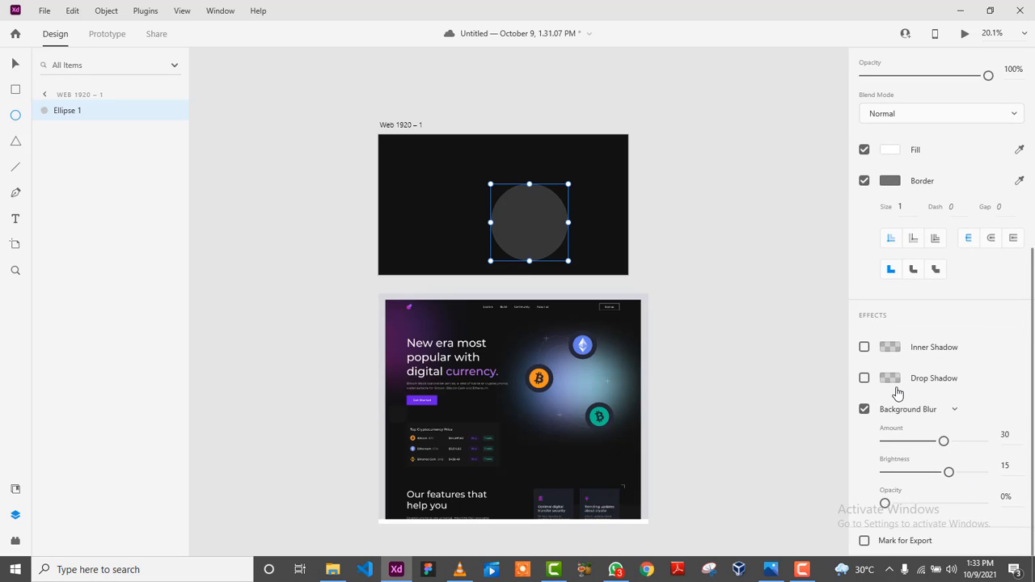
{"action": "left_click", "coordinate": [864, 409]}
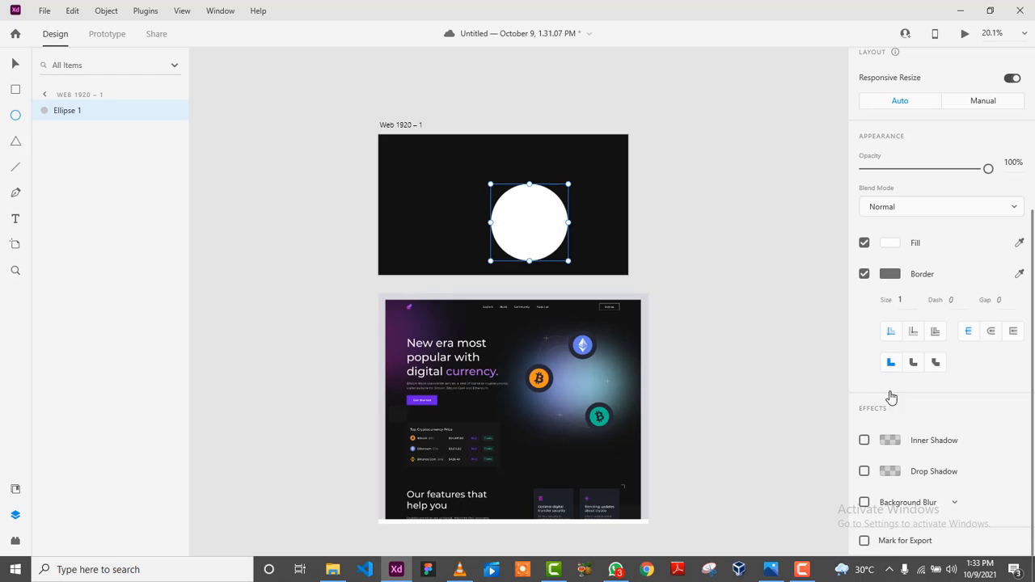
Remove the circle's border and fill it with the mockup purple #48134E.
{"action": "left_click", "coordinate": [864, 274]}
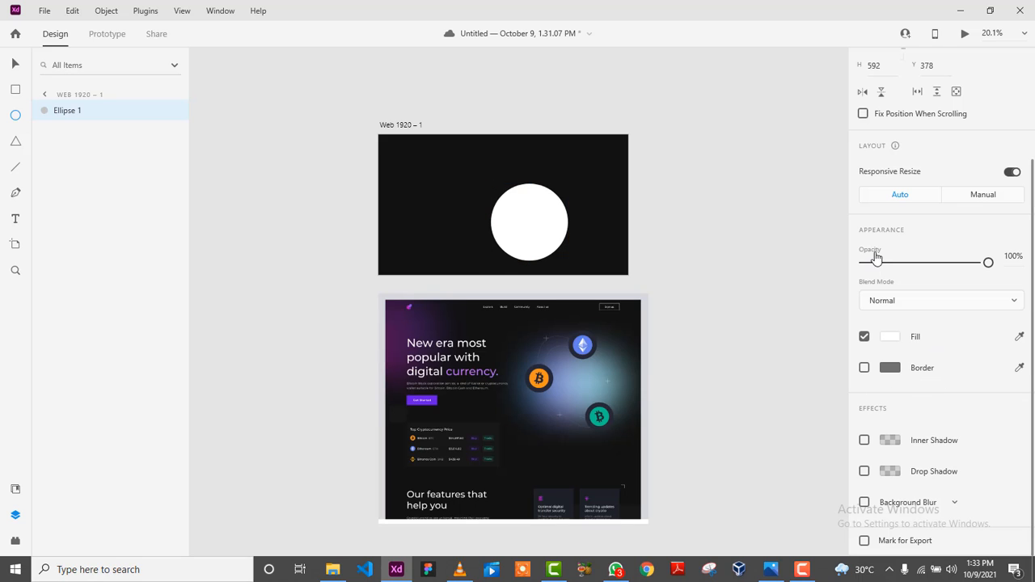
{"action": "left_click", "coordinate": [890, 337]}
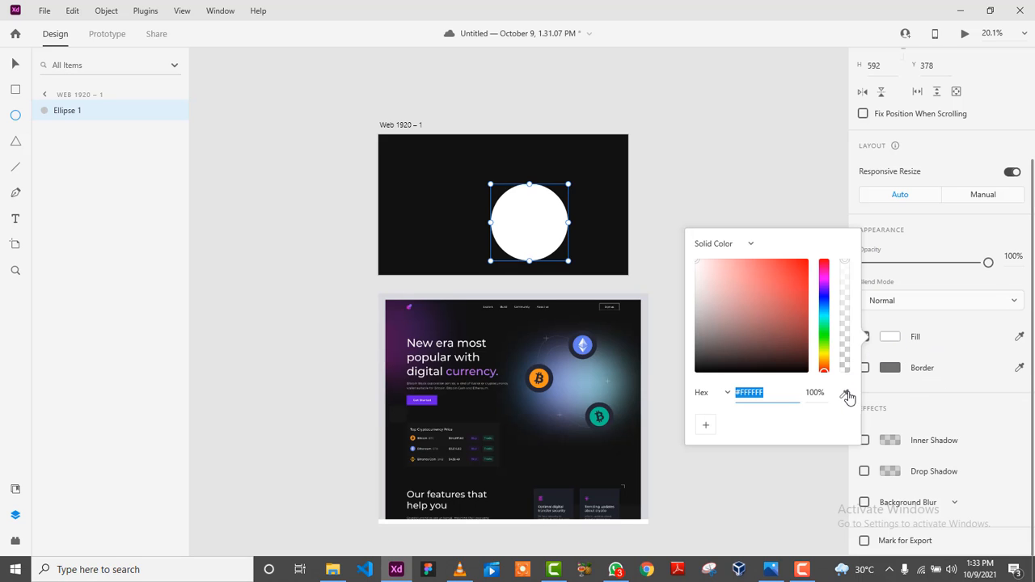
{"action": "left_click", "coordinate": [844, 393]}
{"action": "left_click", "coordinate": [393, 340]}
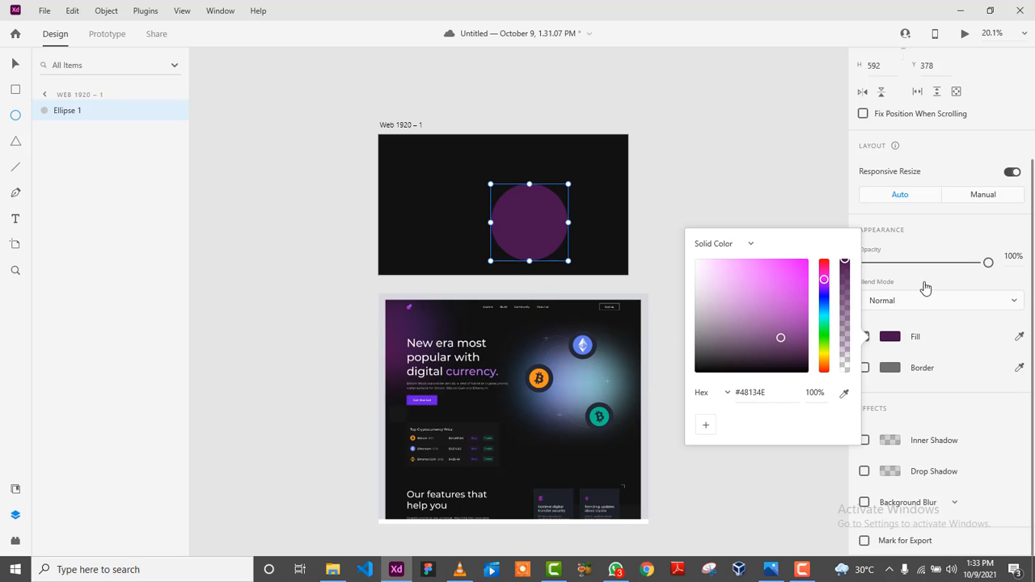
{"action": "left_click", "coordinate": [996, 422]}
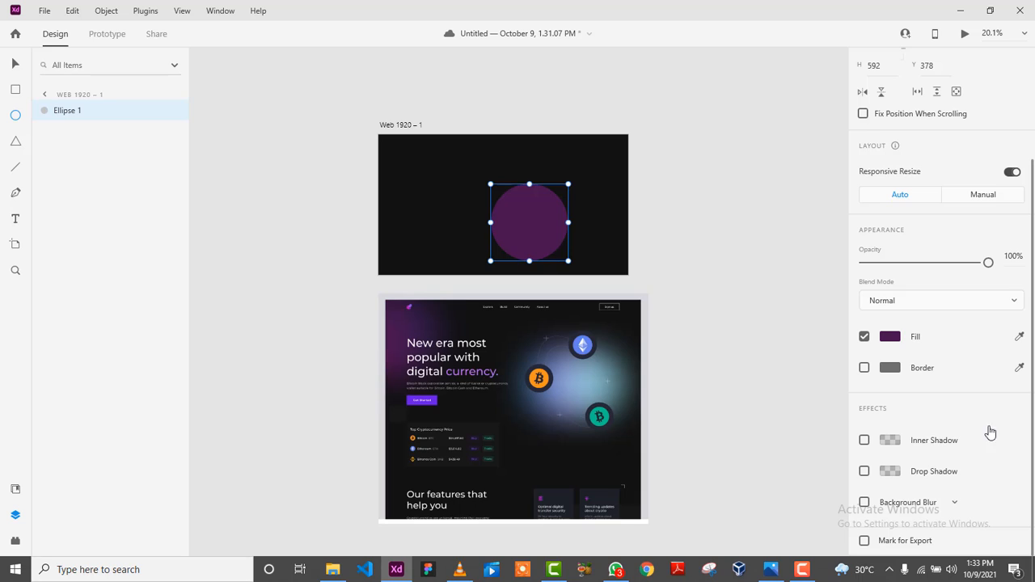
Give the purple circle a 50 Object Blur and enlarge it slightly.
{"action": "left_click", "coordinate": [934, 504]}
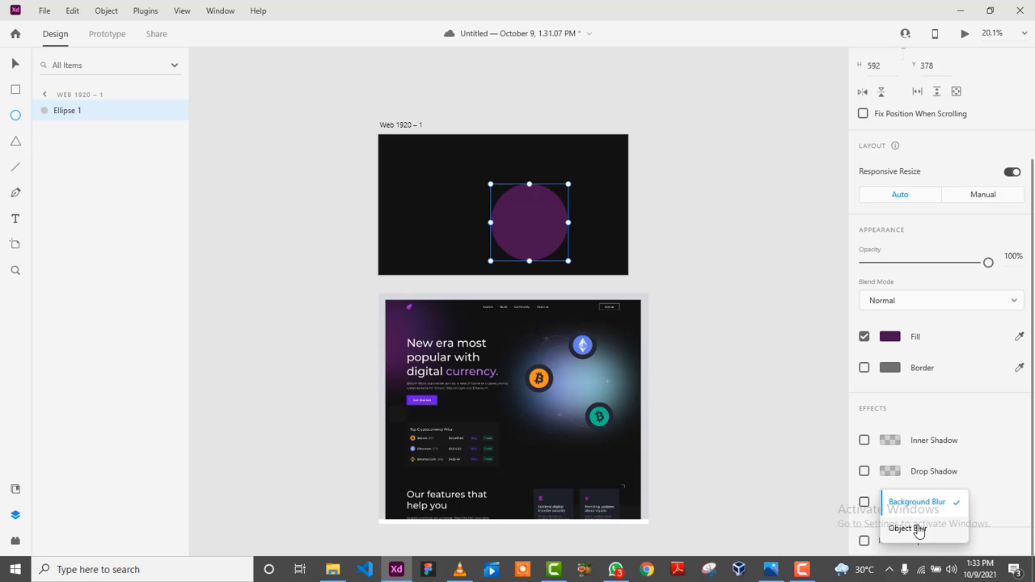
{"action": "left_click", "coordinate": [917, 529]}
{"action": "scroll", "coordinate": [933, 454], "scroll_direction": "down", "scroll_amount": 1}
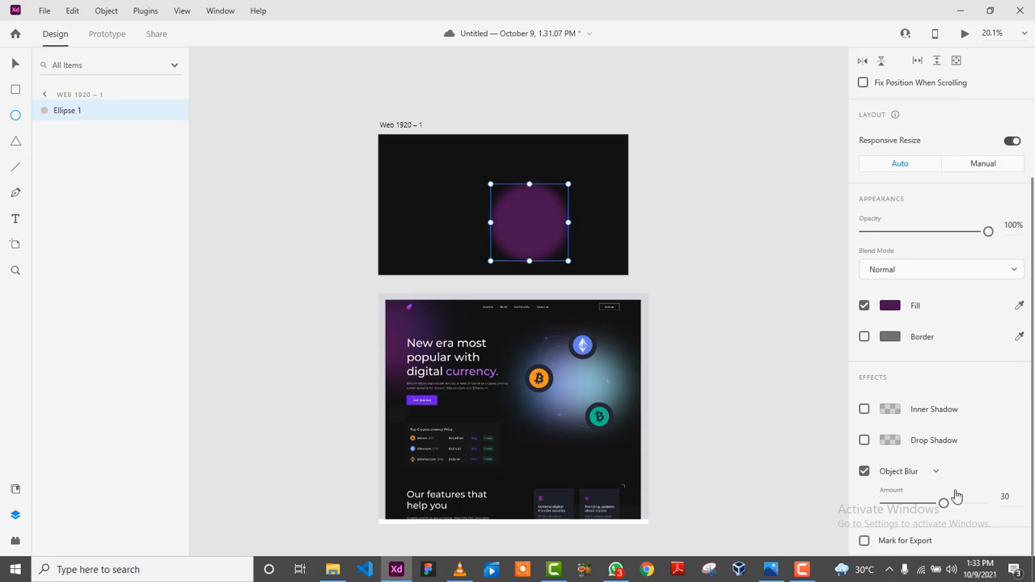
{"action": "left_click_drag", "start_coordinate": [943, 503], "coordinate": [1032, 508]}
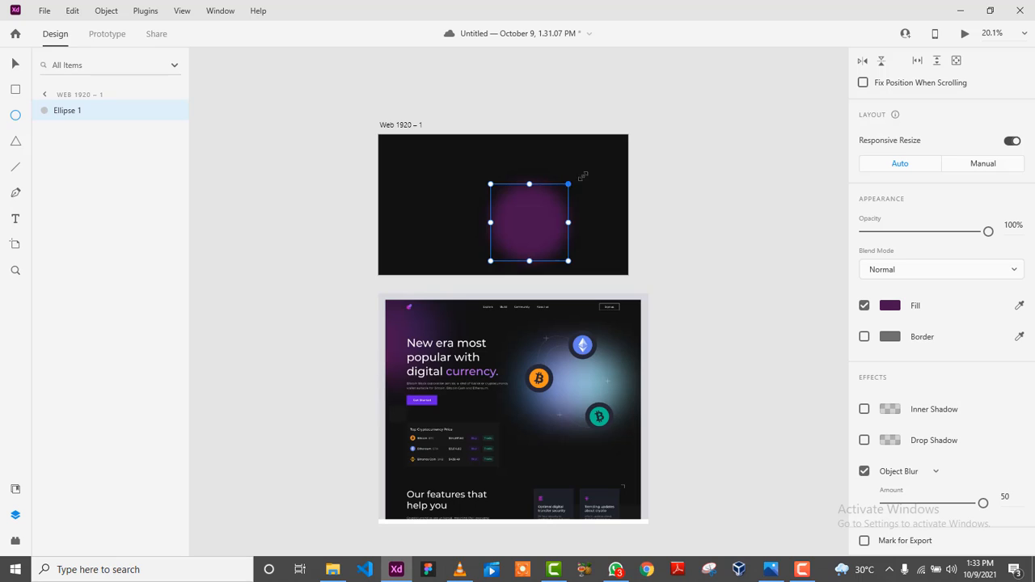
{"action": "left_click_drag", "start_coordinate": [582, 176], "coordinate": [602, 155]}
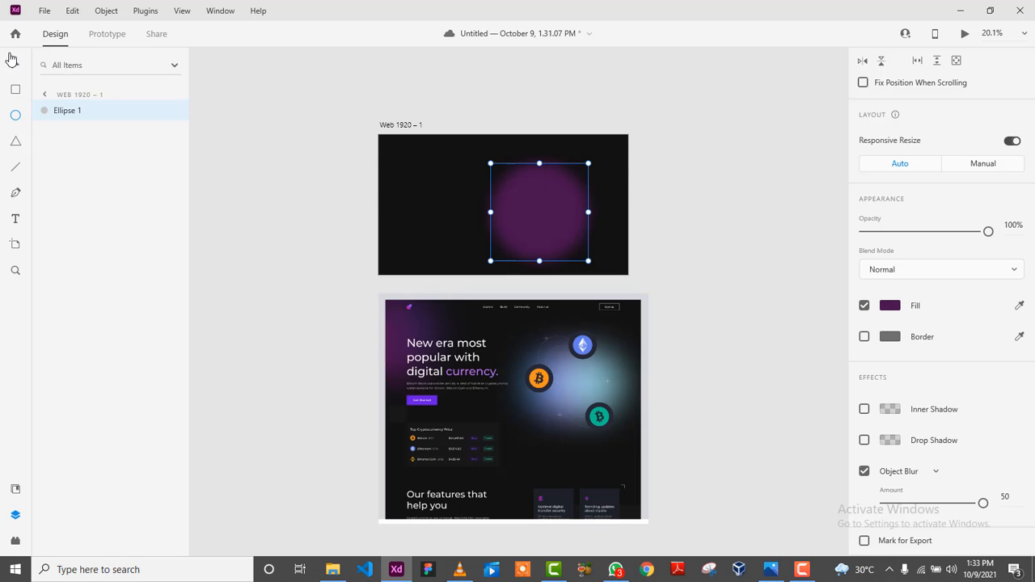
Duplicate the purple glow twice and move the original over the artboard's top-left corner.
{"action": "left_click", "coordinate": [12, 58]}
{"action": "left_click_drag", "start_coordinate": [551, 218], "coordinate": [631, 207]}
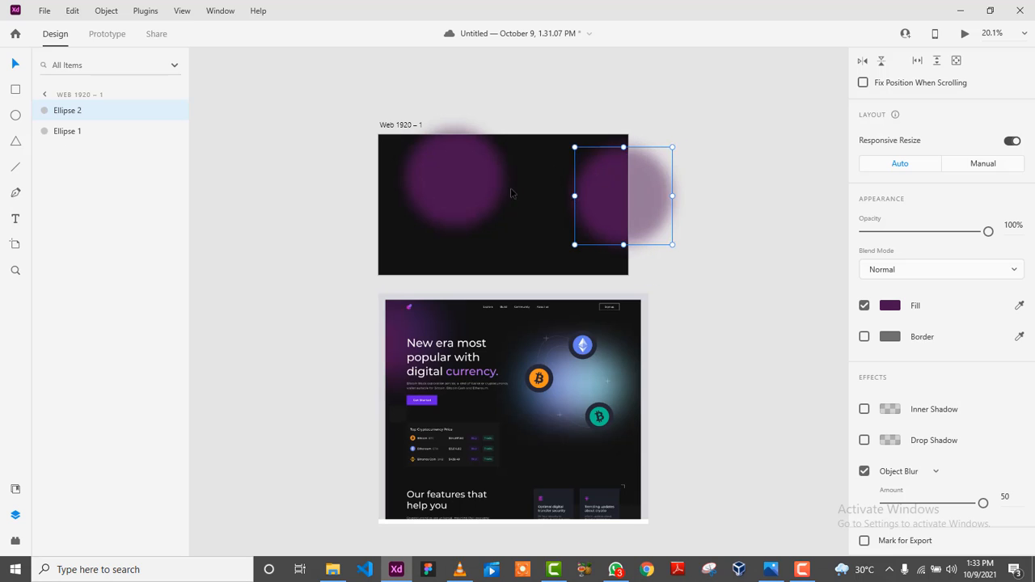
{"action": "left_click_drag", "start_coordinate": [469, 192], "coordinate": [555, 136]}
{"action": "left_click_drag", "start_coordinate": [472, 195], "coordinate": [574, 271]}
{"action": "left_click_drag", "start_coordinate": [454, 194], "coordinate": [403, 196]}
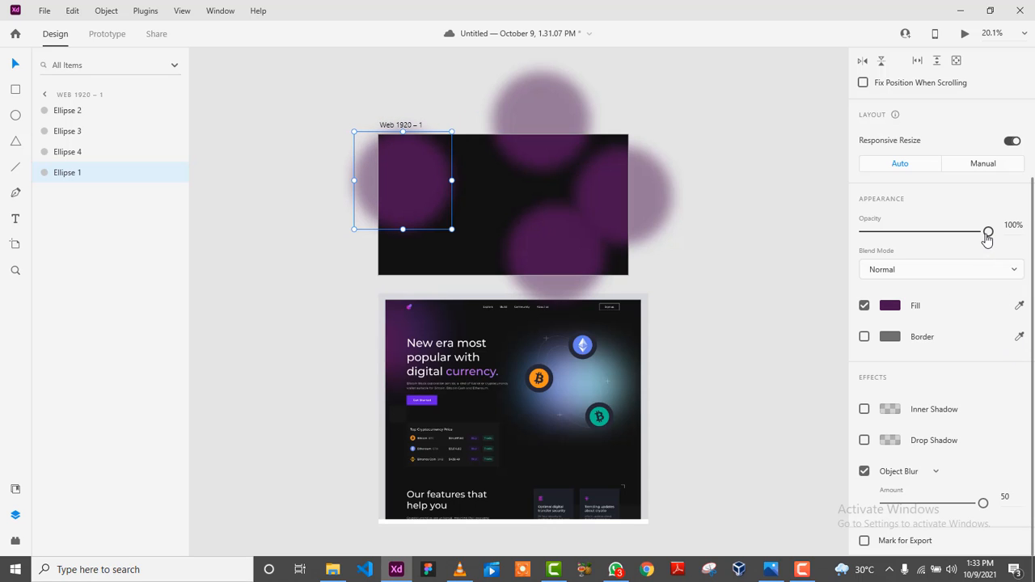
Fade two glows to about 43% and 55% opacity and cluster all three at the top-left.
{"action": "left_click_drag", "start_coordinate": [988, 232], "coordinate": [917, 235]}
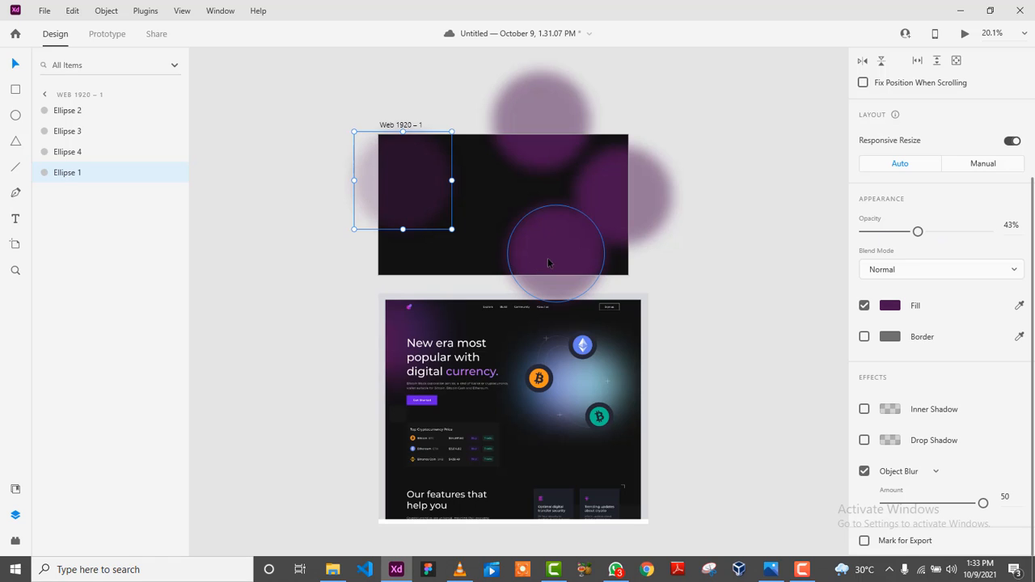
{"action": "left_click_drag", "start_coordinate": [548, 261], "coordinate": [436, 168]}
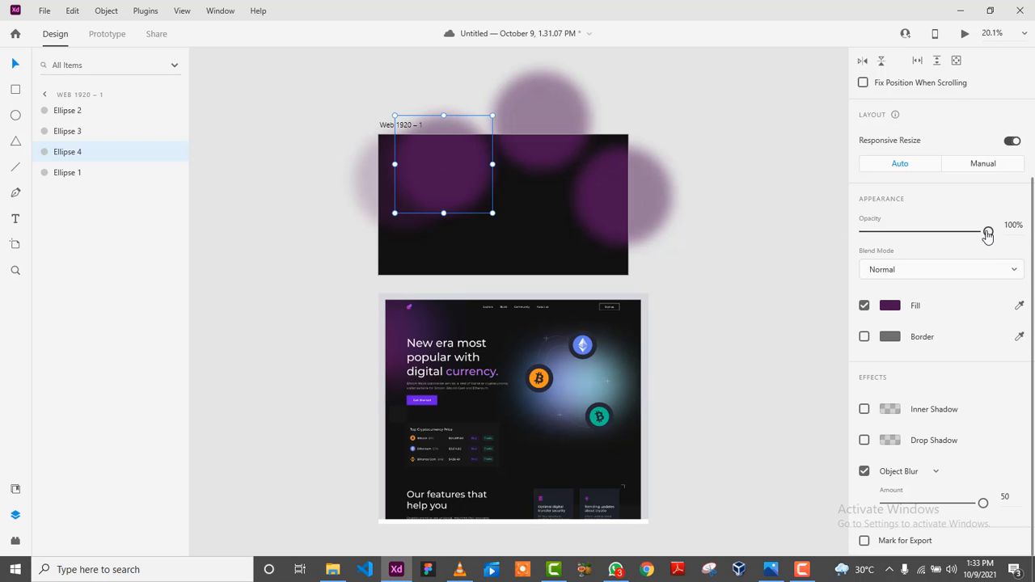
{"action": "left_click_drag", "start_coordinate": [987, 234], "coordinate": [933, 234]}
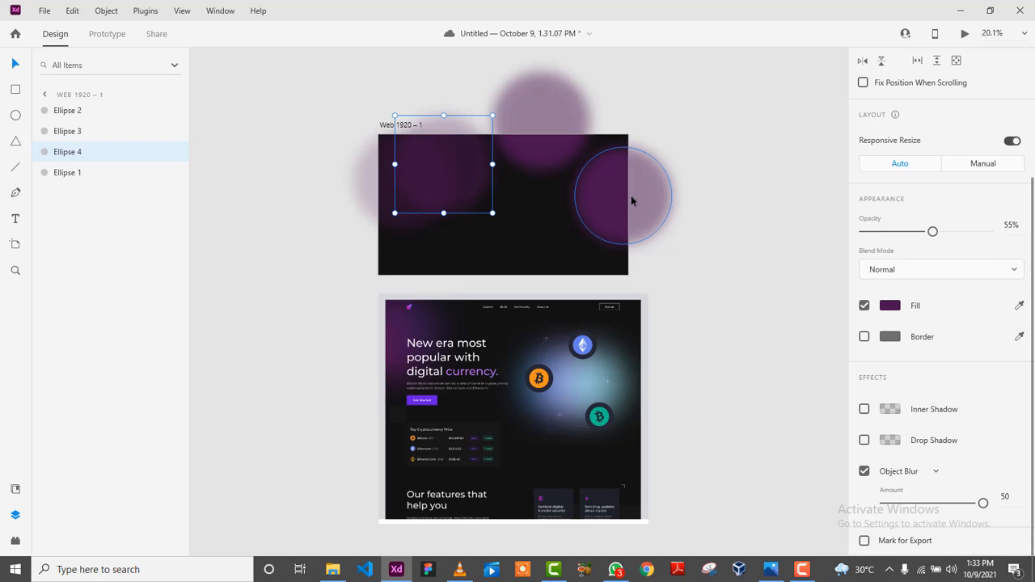
{"action": "left_click_drag", "start_coordinate": [625, 210], "coordinate": [405, 188]}
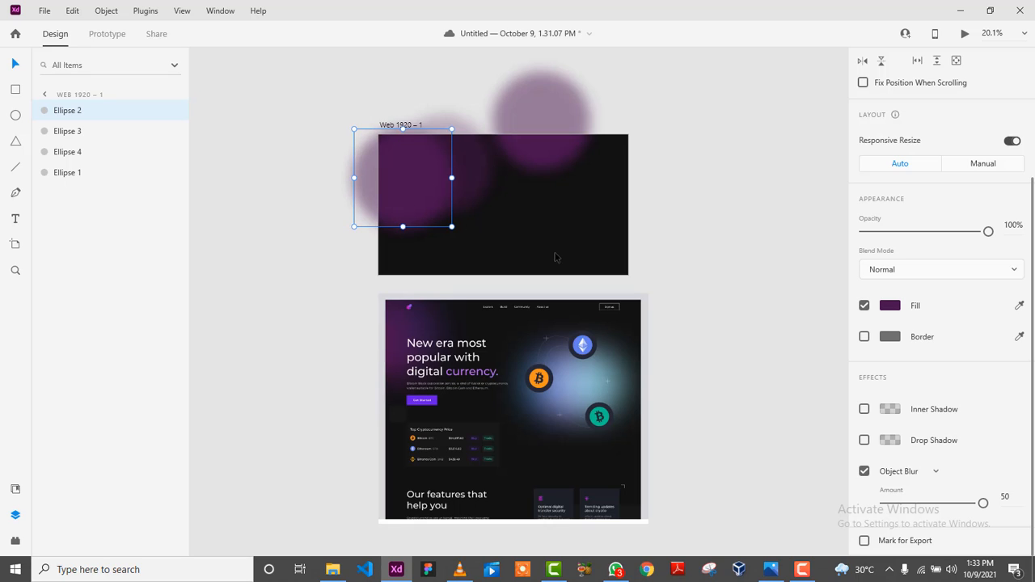
{"action": "left_click_drag", "start_coordinate": [451, 227], "coordinate": [482, 260]}
{"action": "left_click_drag", "start_coordinate": [437, 209], "coordinate": [392, 165]}
{"action": "left_click_drag", "start_coordinate": [417, 228], "coordinate": [418, 236]}
{"action": "left_click_drag", "start_coordinate": [472, 187], "coordinate": [449, 186]}
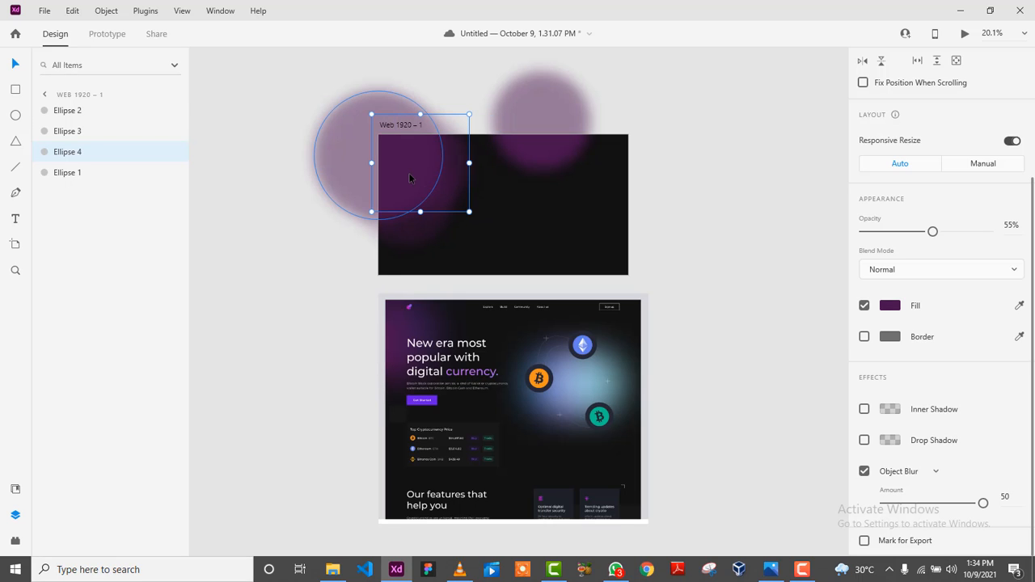
Shrink the full-opacity glow near the edge and greatly enlarge the faded glow up-left.
{"action": "left_click", "coordinate": [410, 178]}
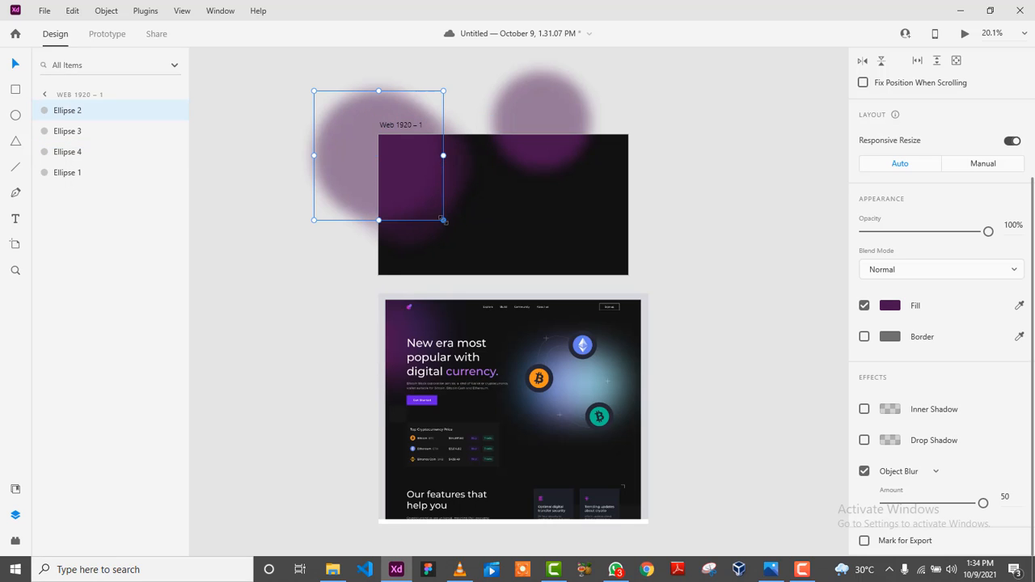
{"action": "left_click_drag", "start_coordinate": [444, 219], "coordinate": [406, 180]}
{"action": "left_click_drag", "start_coordinate": [358, 151], "coordinate": [381, 169]}
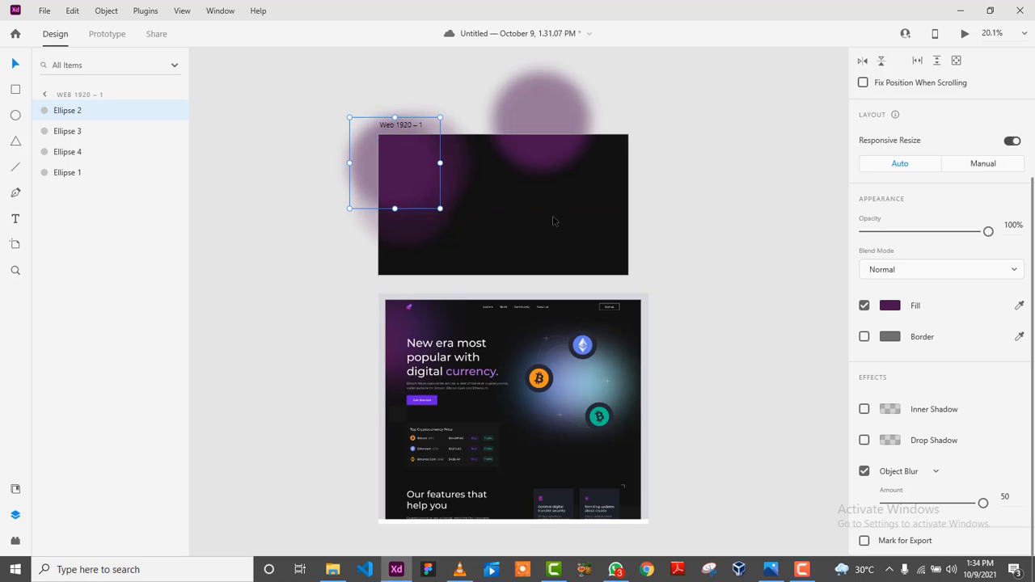
{"action": "left_click", "coordinate": [501, 243]}
{"action": "double_click", "coordinate": [472, 188]}
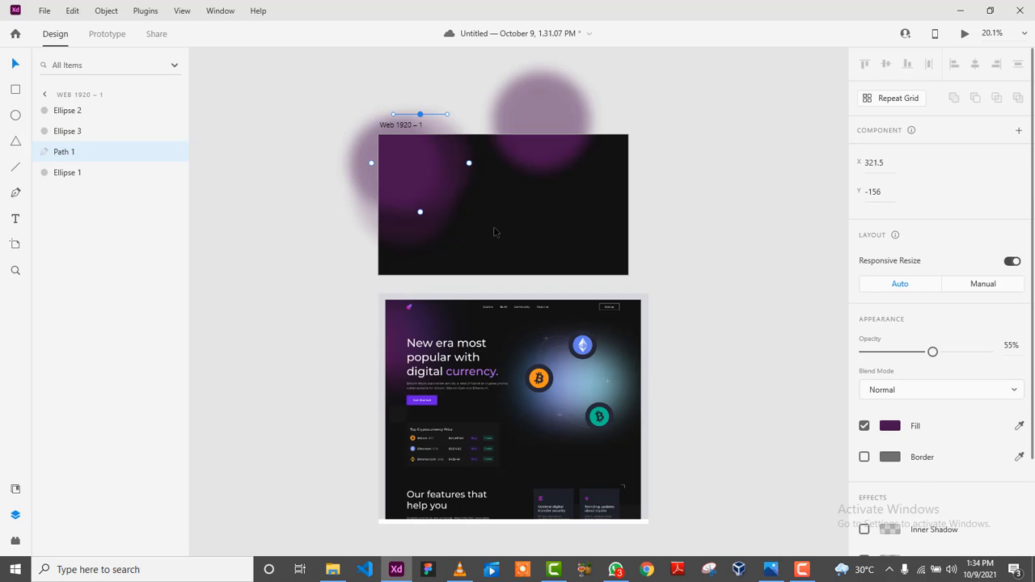
{"action": "key", "text": "Escape"}
{"action": "left_click_drag", "start_coordinate": [454, 189], "coordinate": [479, 186]}
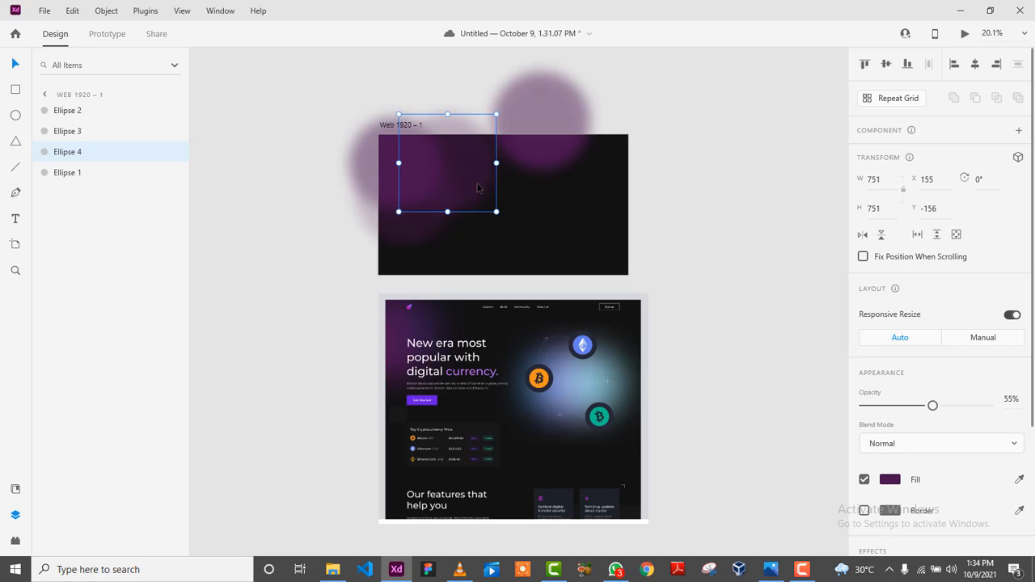
{"action": "left_click_drag", "start_coordinate": [398, 212], "coordinate": [349, 261]}
{"action": "left_click_drag", "start_coordinate": [461, 225], "coordinate": [436, 203]}
Delete the large faded glow and enlarge the 43% glow toward the top-left.
{"action": "left_click", "coordinate": [664, 233]}
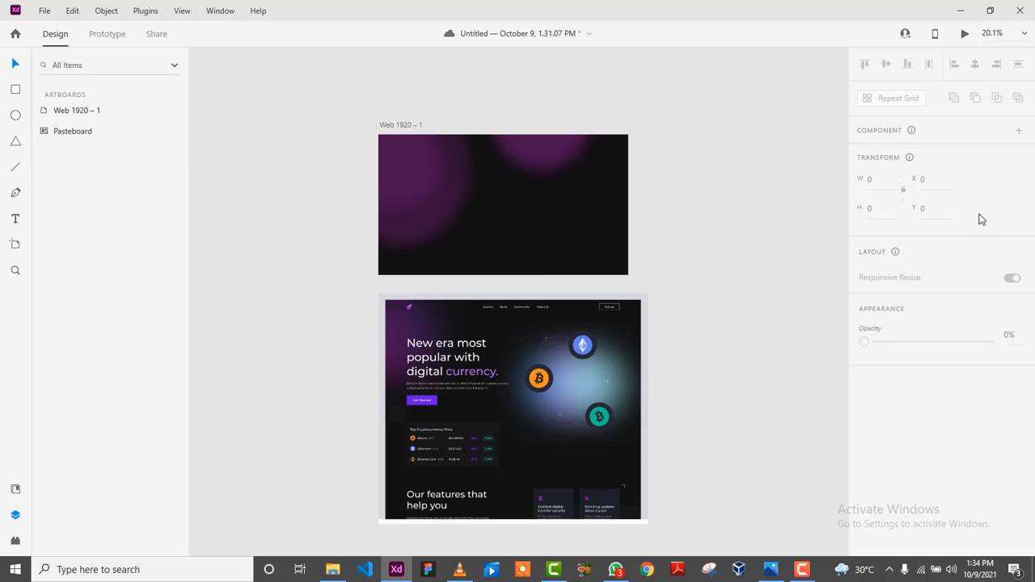
{"action": "left_click", "coordinate": [410, 225]}
{"action": "key", "text": "Delete"}
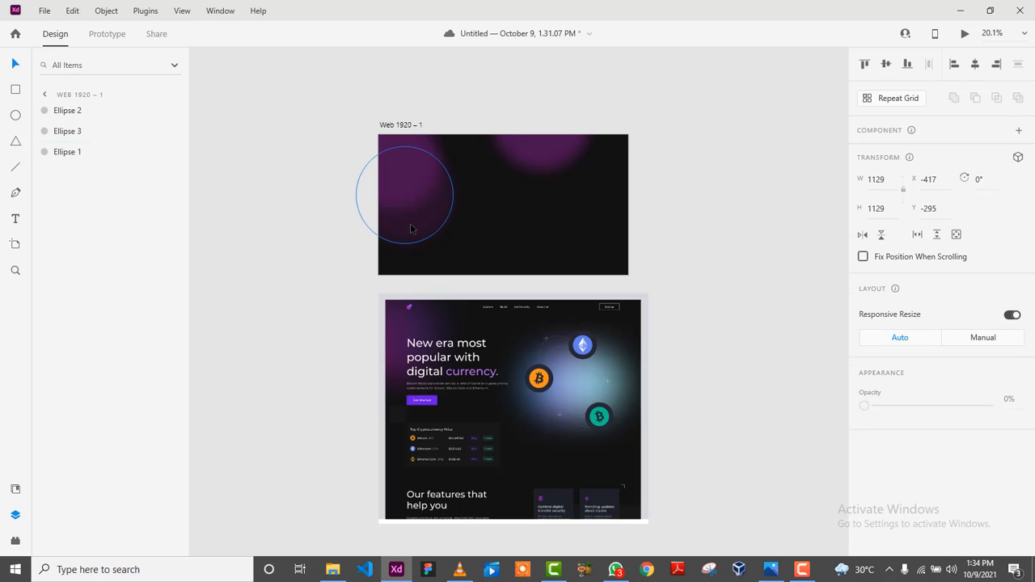
{"action": "left_click", "coordinate": [436, 226]}
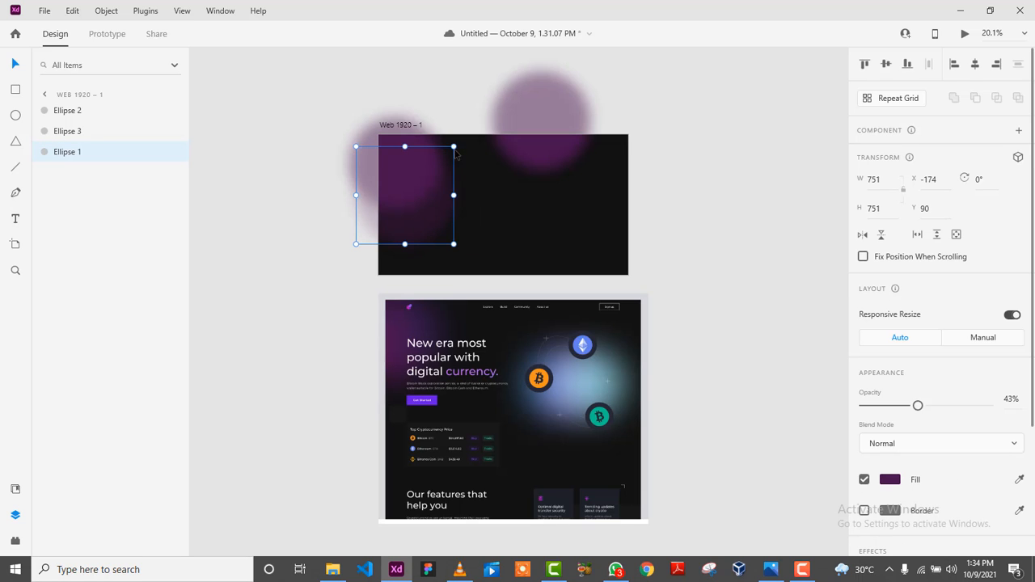
{"action": "left_click_drag", "start_coordinate": [453, 145], "coordinate": [486, 96]}
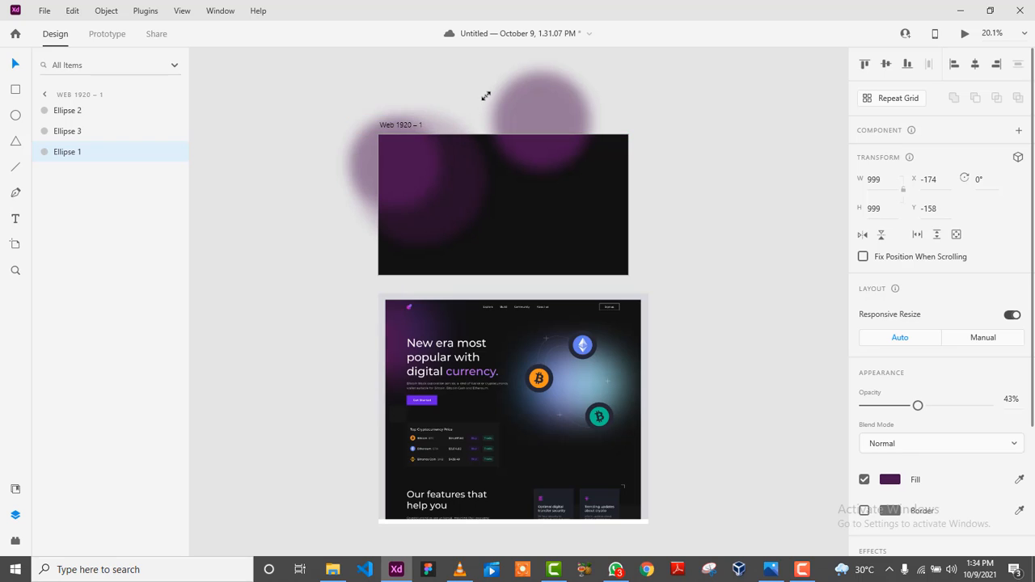
{"action": "left_click_drag", "start_coordinate": [450, 214], "coordinate": [421, 188]}
Lower the top-left glow's opacity to 78% and shift the top-centre glow left.
{"action": "left_click", "coordinate": [745, 218]}
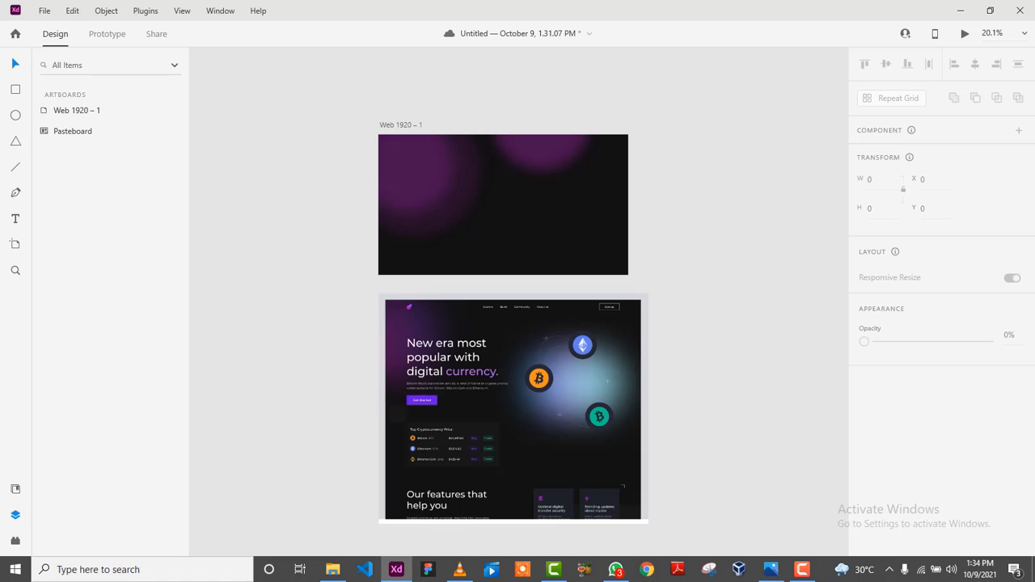
{"action": "left_click", "coordinate": [407, 177]}
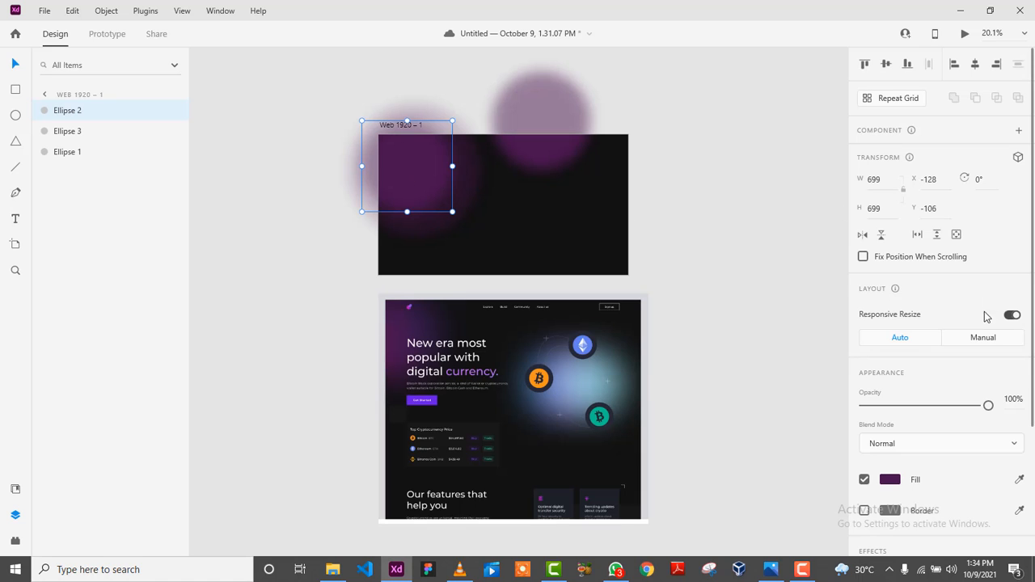
{"action": "left_click_drag", "start_coordinate": [988, 405], "coordinate": [960, 405]}
{"action": "left_click", "coordinate": [720, 232]}
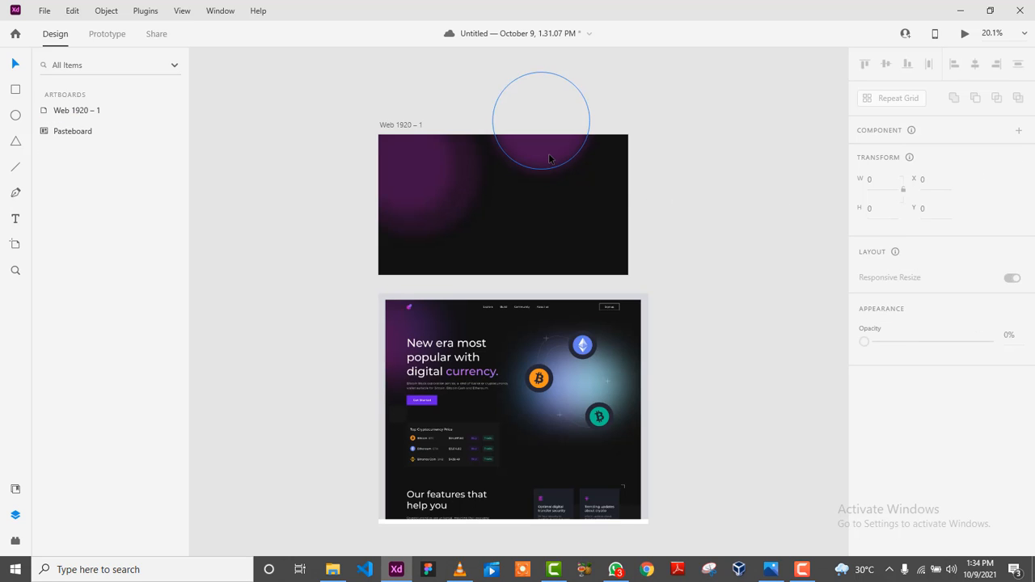
{"action": "left_click_drag", "start_coordinate": [508, 149], "coordinate": [491, 173]}
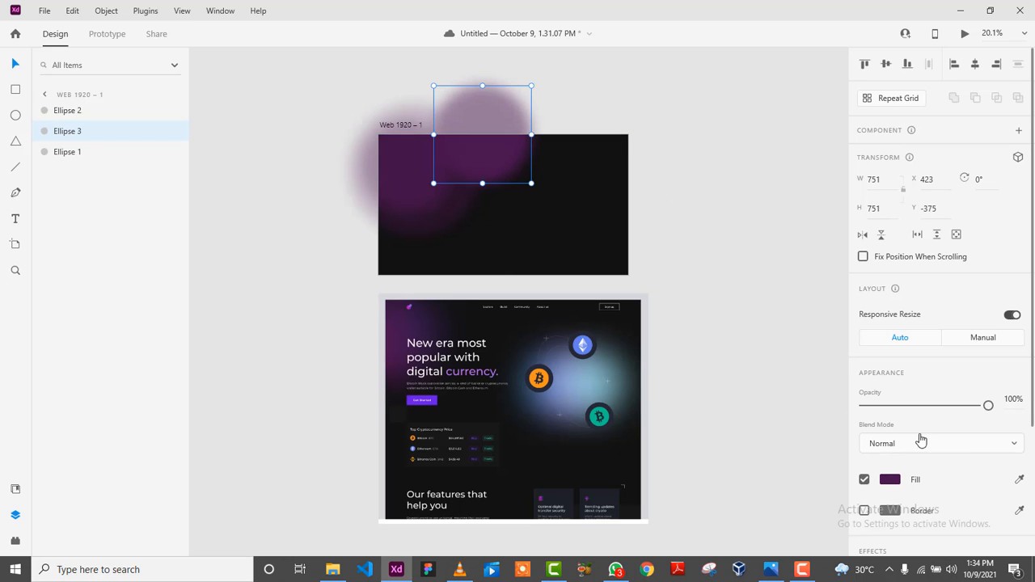
Recolour the top glow to mockup purple #241631, move it left, and select all three glows.
{"action": "left_click", "coordinate": [890, 480]}
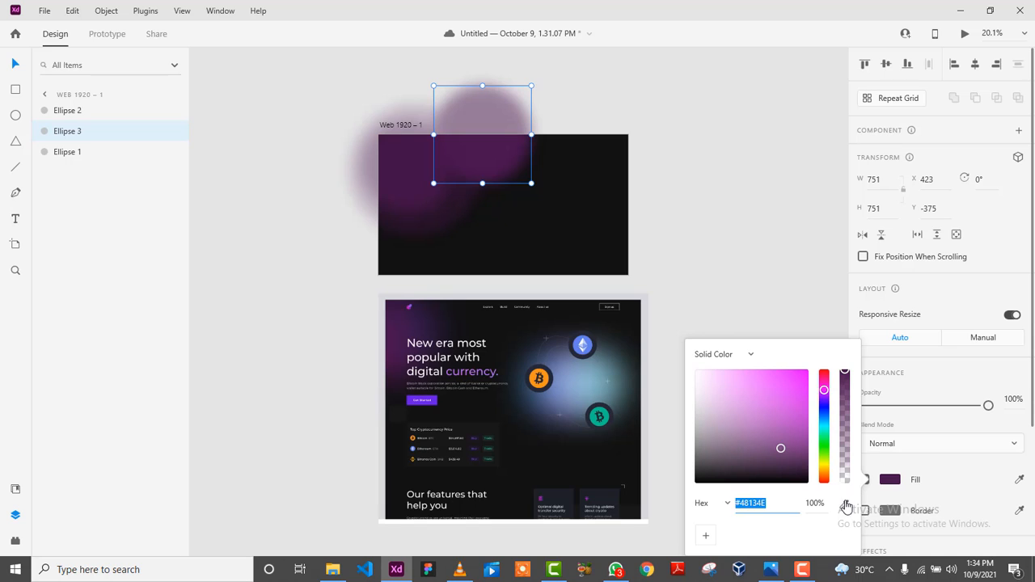
{"action": "left_click", "coordinate": [845, 503]}
{"action": "left_click", "coordinate": [424, 313]}
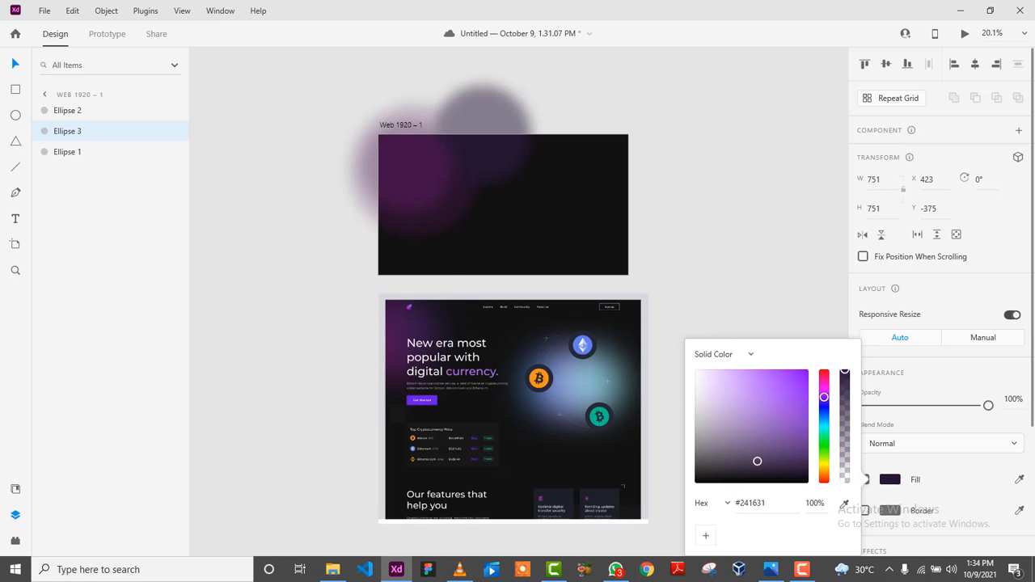
{"action": "left_click", "coordinate": [572, 209]}
{"action": "left_click_drag", "start_coordinate": [497, 154], "coordinate": [462, 173]}
{"action": "left_click", "coordinate": [568, 170]}
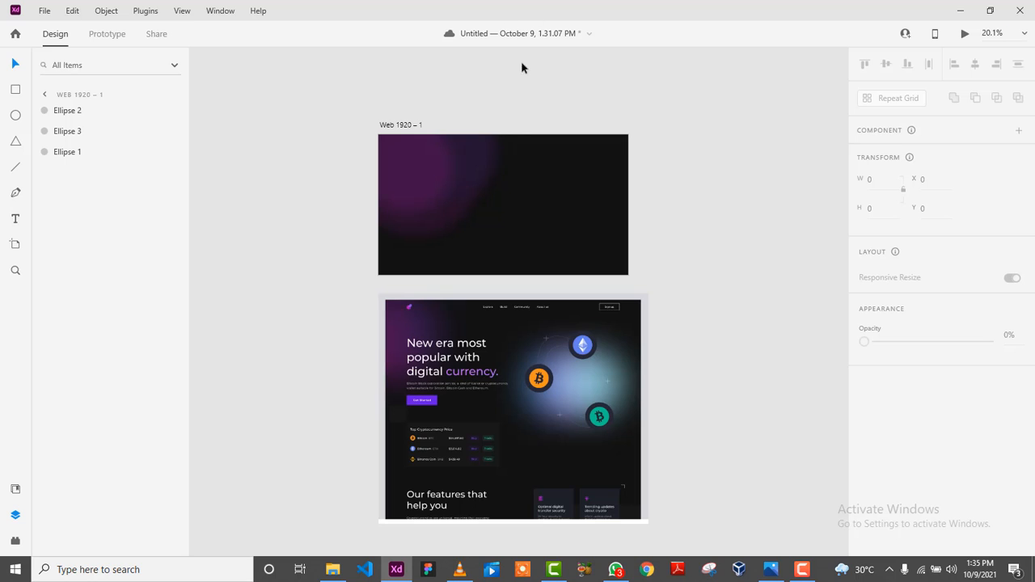
{"action": "left_click_drag", "start_coordinate": [308, 94], "coordinate": [527, 247]}
{"action": "scroll", "coordinate": [959, 456], "scroll_direction": "down", "scroll_amount": 3}
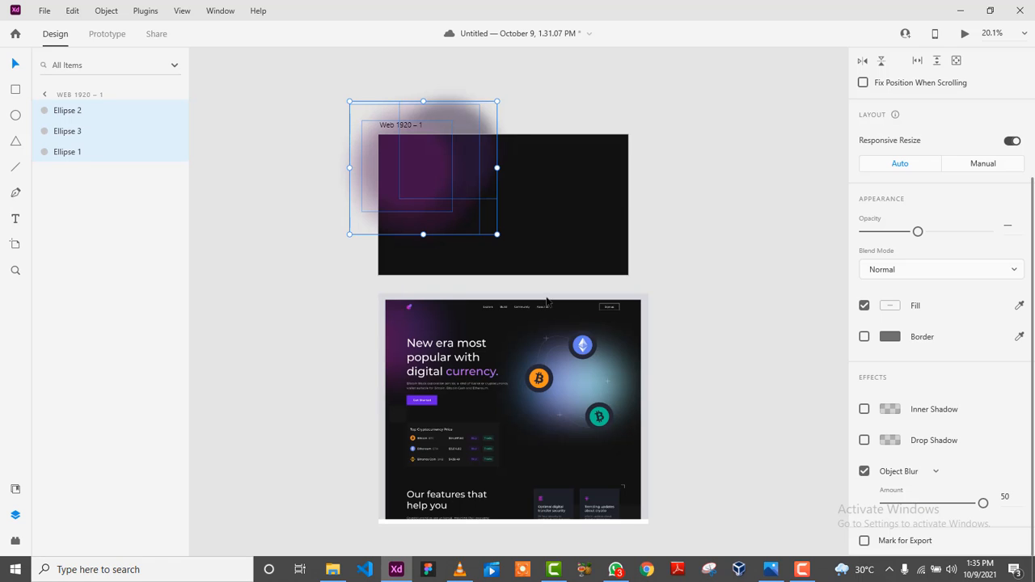
Group the three glow ellipses and name the group 'Eclipse'.
{"action": "right_click", "coordinate": [81, 131]}
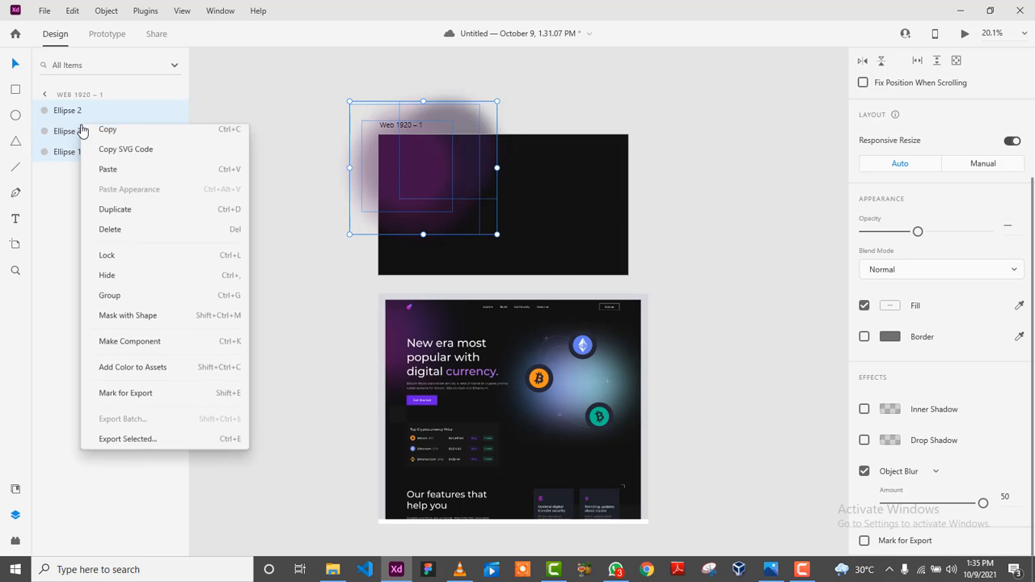
{"action": "left_click", "coordinate": [118, 301]}
{"action": "double_click", "coordinate": [64, 114]}
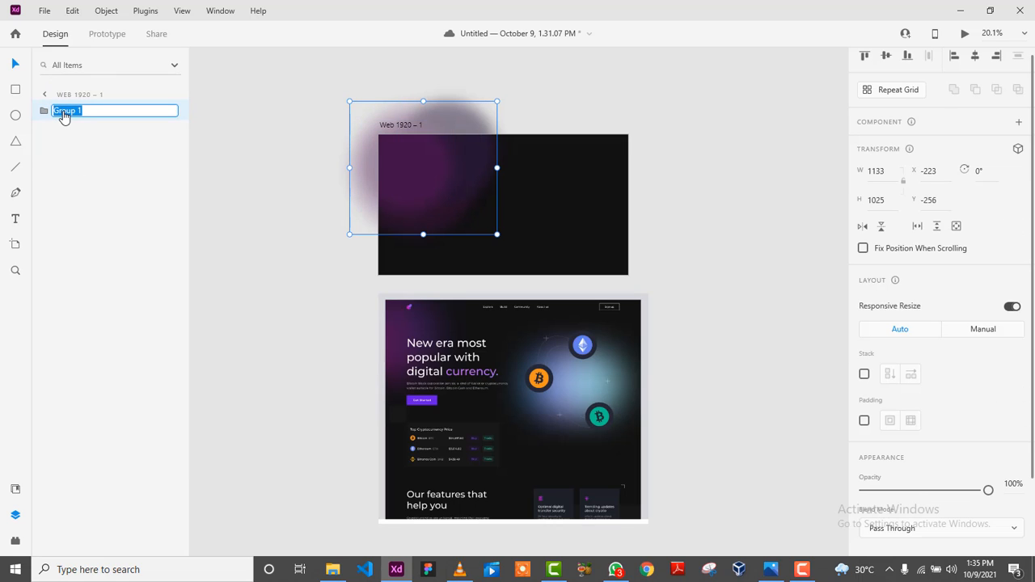
{"action": "type", "text": "Eclipse"}
{"action": "left_click", "coordinate": [73, 194]}
{"action": "left_click", "coordinate": [659, 201]}
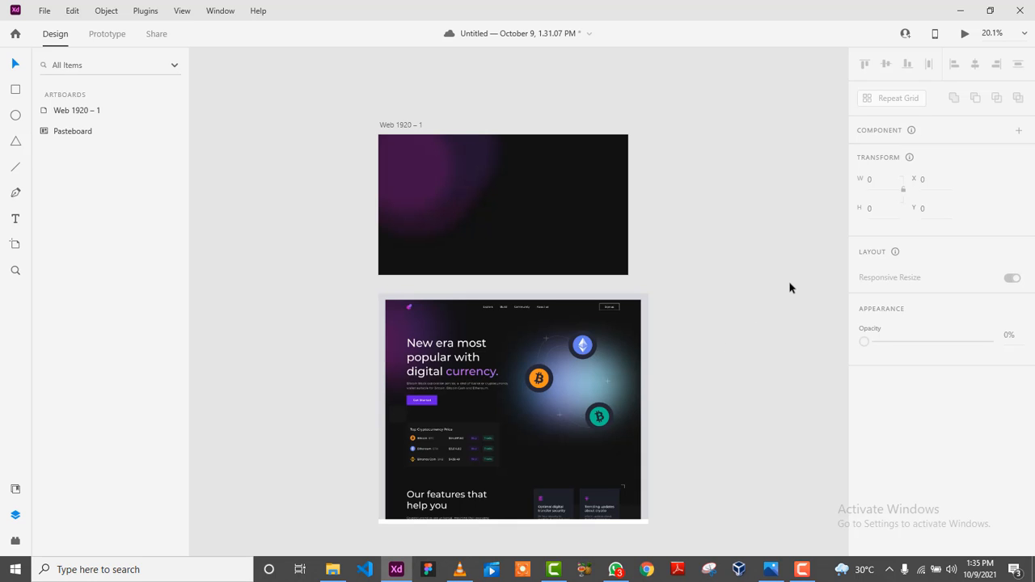
Fade the Eclipse group to 71% opacity and show the artboard's layers.
{"action": "scroll", "coordinate": [653, 424], "scroll_direction": "up", "scroll_amount": 5}
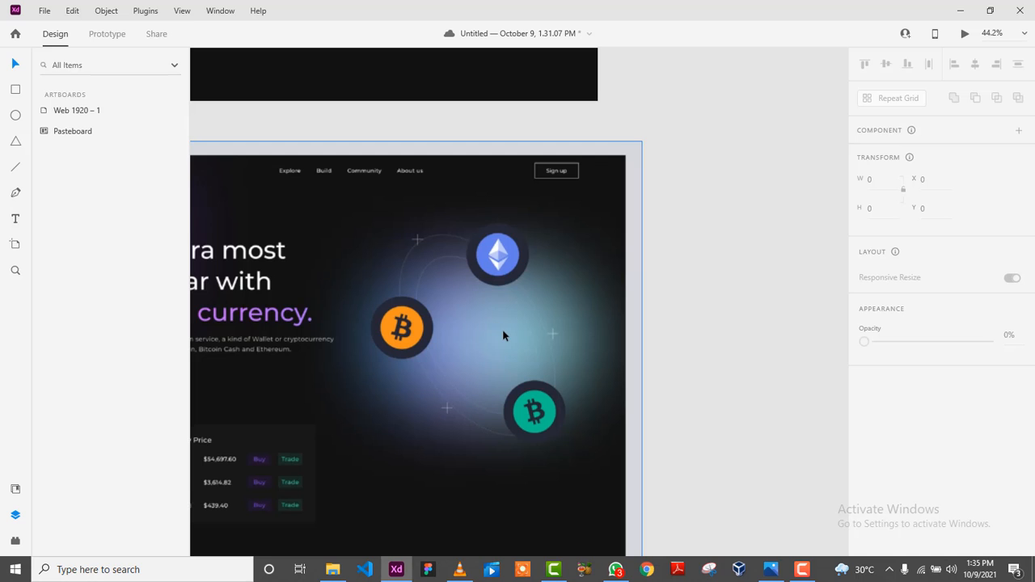
{"action": "scroll", "coordinate": [657, 356], "scroll_direction": "down", "scroll_amount": 3}
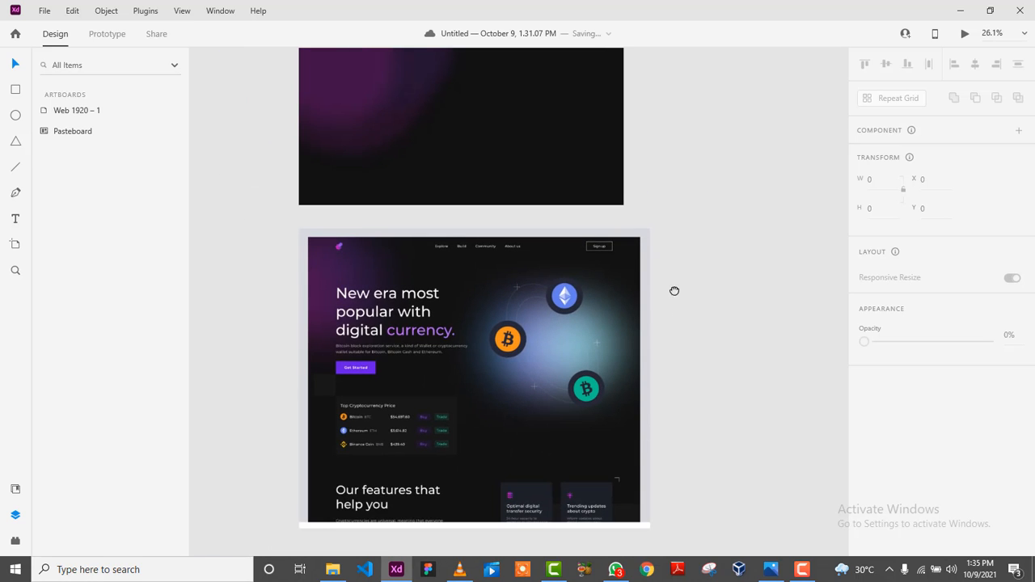
{"action": "scroll", "coordinate": [674, 291], "scroll_direction": "up", "scroll_amount": 2}
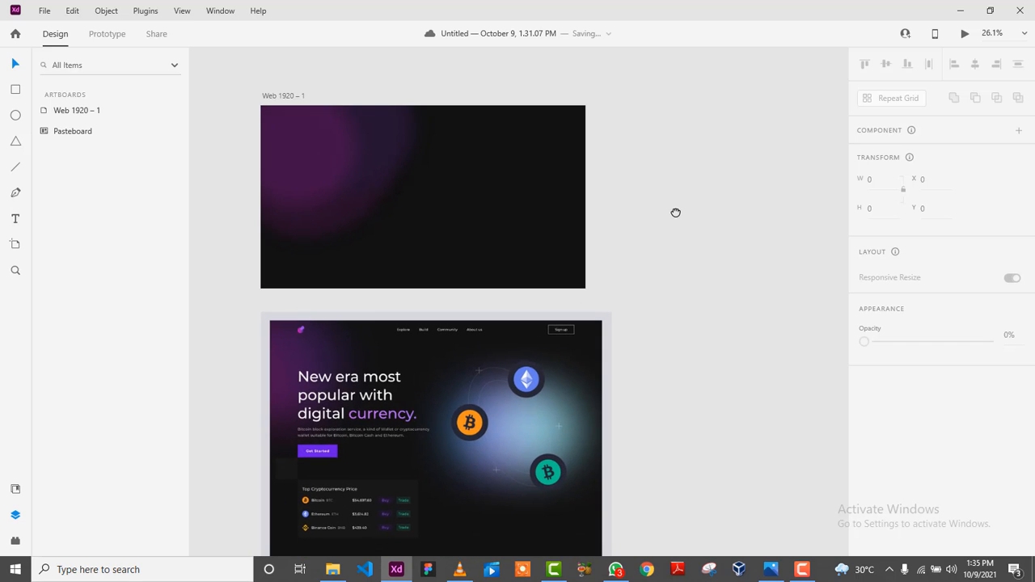
{"action": "left_click", "coordinate": [287, 149]}
{"action": "left_click_drag", "start_coordinate": [985, 507], "coordinate": [952, 507]}
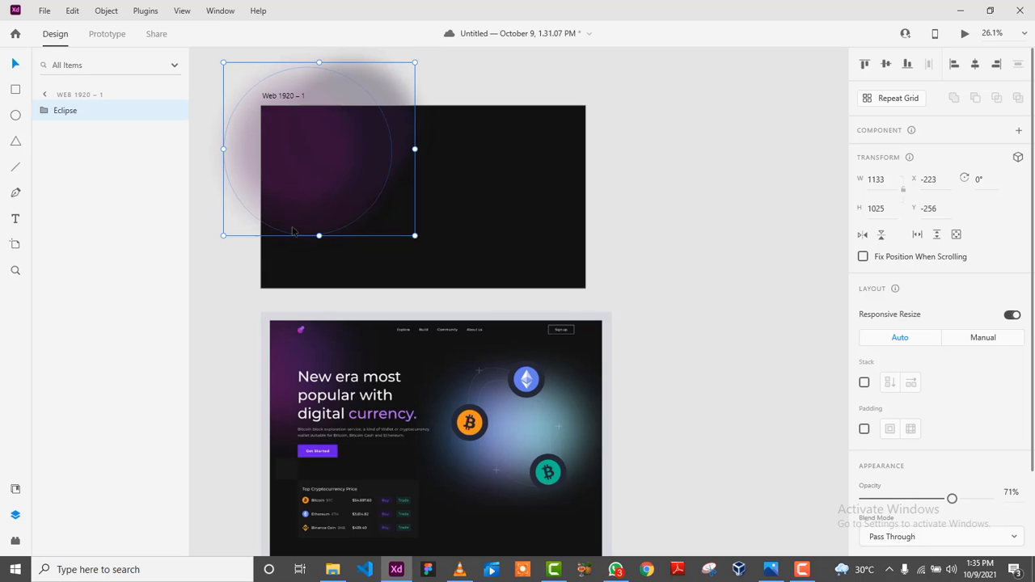
{"action": "left_click", "coordinate": [686, 223]}
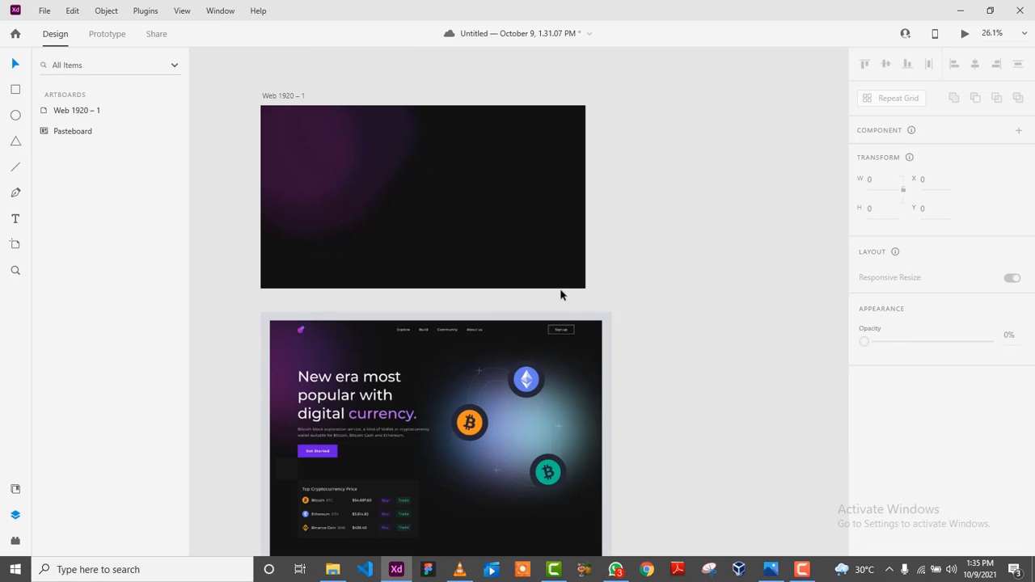
{"action": "left_click", "coordinate": [502, 228]}
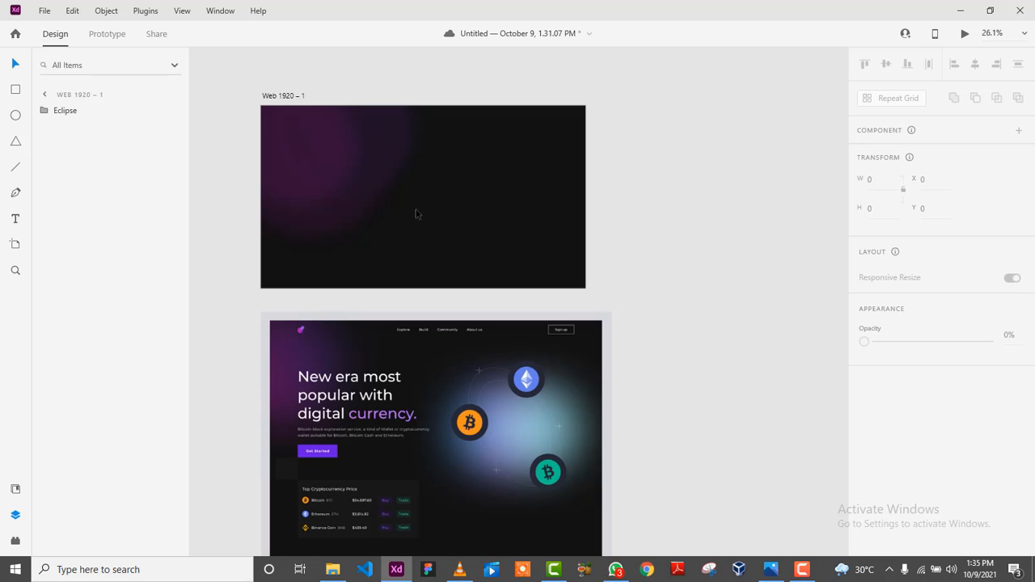
Draw a white circle and move it to the artboard's right edge.
{"action": "left_click", "coordinate": [15, 115]}
{"action": "mouse_move", "coordinate": [470, 205]}
{"action": "left_mouse_down"}
{"action": "mouse_move", "coordinate": [564, 265]}
{"action": "mouse_move", "coordinate": [655, 300]}
{"action": "left_mouse_up"}
{"action": "key", "text": "v"}
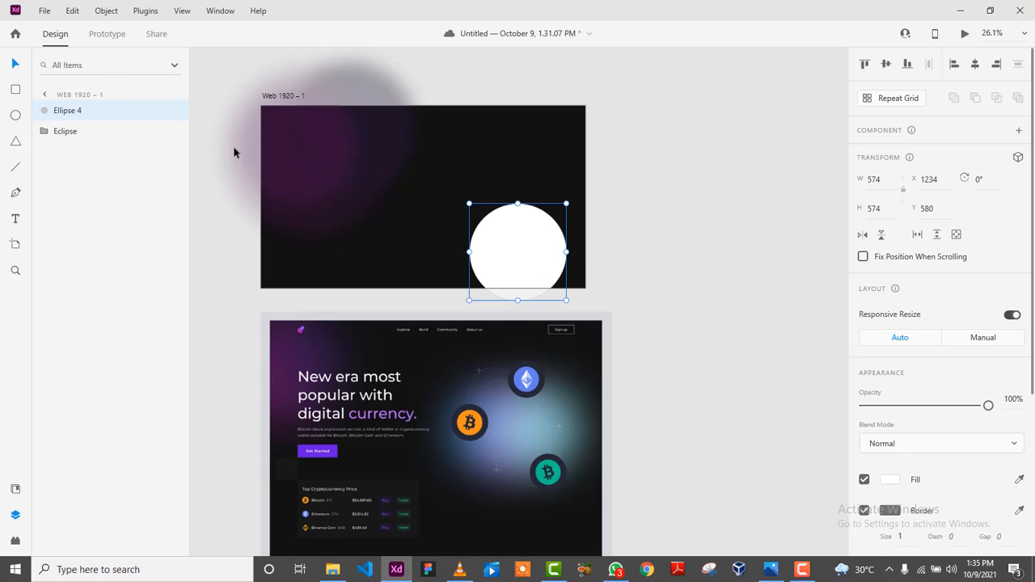
{"action": "left_click_drag", "start_coordinate": [541, 241], "coordinate": [566, 207]}
Shrink the Eclipse glow group slightly and adjust its opacity.
{"action": "left_click", "coordinate": [405, 228]}
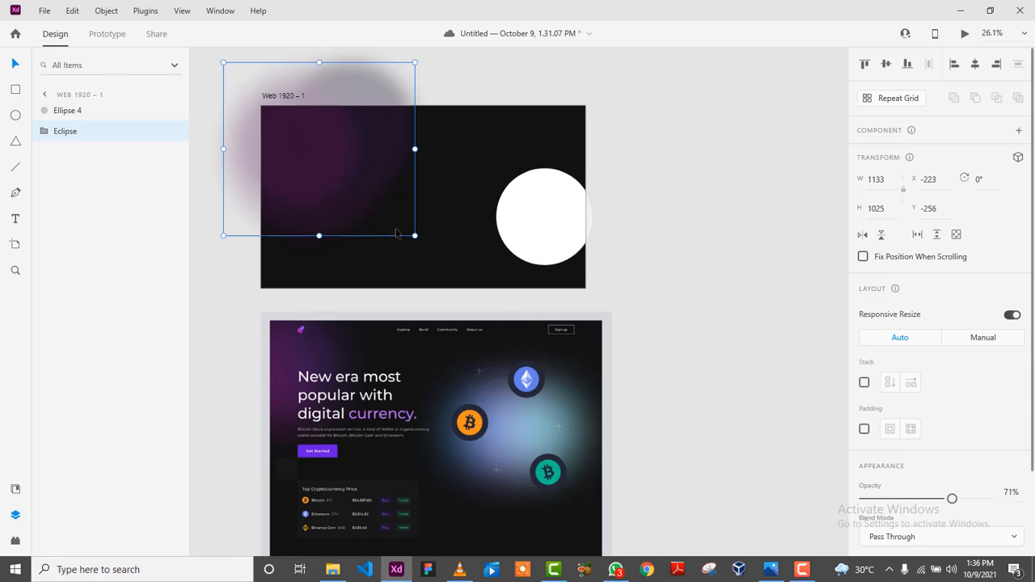
{"action": "mouse_move", "coordinate": [410, 233]}
{"action": "left_mouse_down"}
{"action": "mouse_move", "coordinate": [391, 222]}
{"action": "mouse_move", "coordinate": [404, 232]}
{"action": "left_mouse_up"}
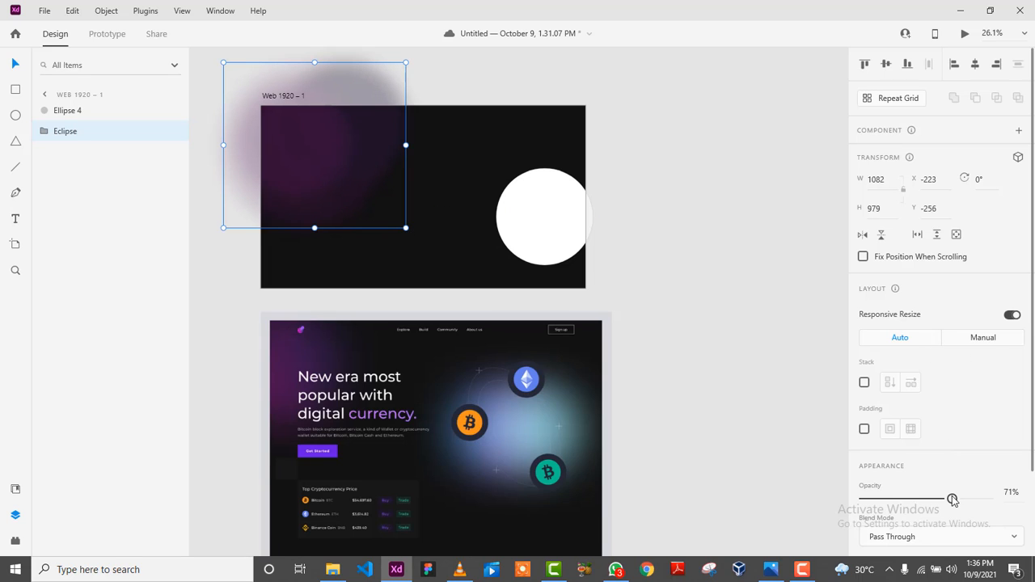
{"action": "left_click_drag", "start_coordinate": [952, 498], "coordinate": [973, 498]}
{"action": "left_click", "coordinate": [712, 276]}
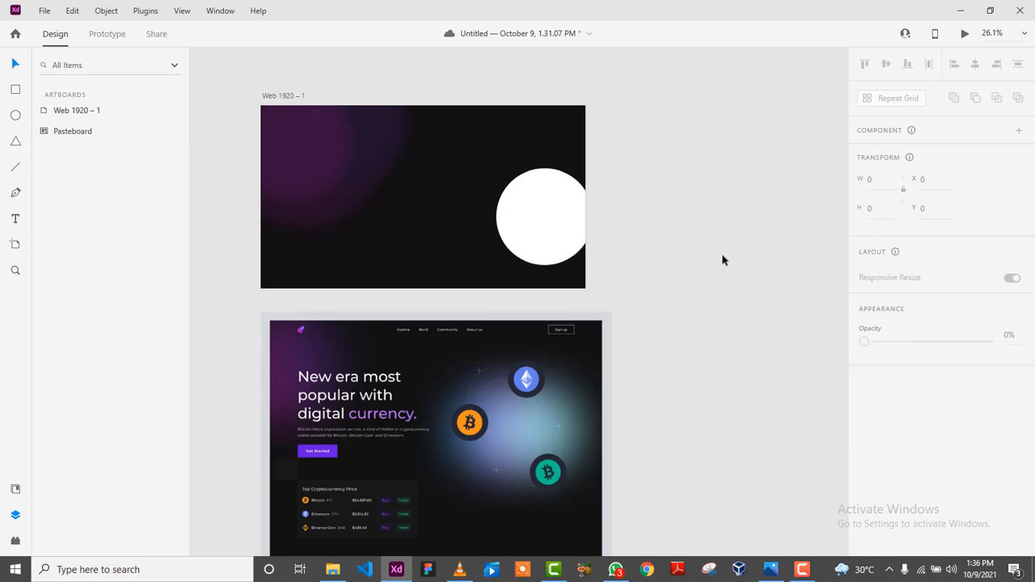
Enlarge the white circle to 727 × 727 at X 1131, Y 278.
{"action": "left_click", "coordinate": [534, 214]}
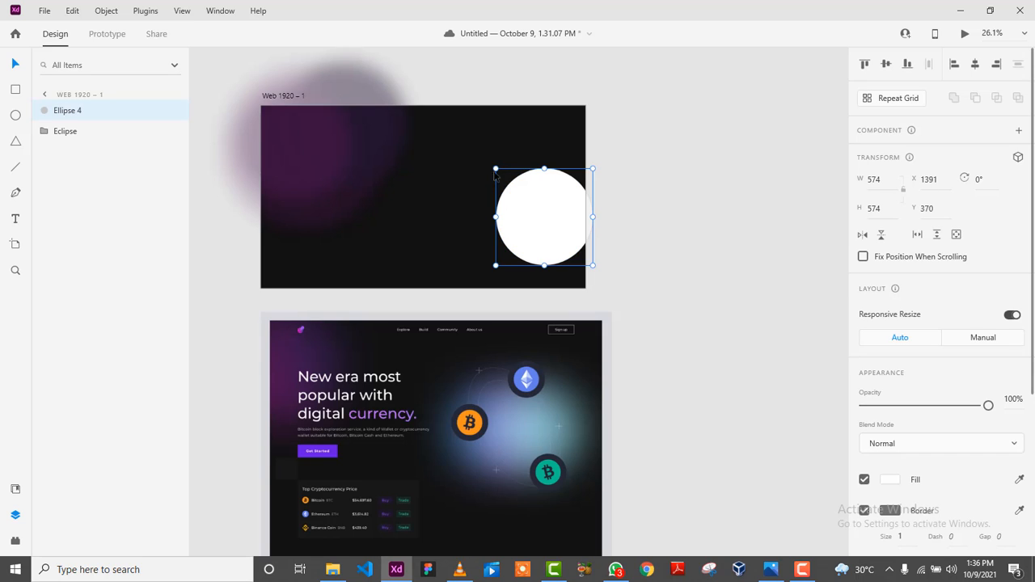
{"action": "left_click_drag", "start_coordinate": [496, 168], "coordinate": [451, 144]}
{"action": "left_click_drag", "start_coordinate": [528, 206], "coordinate": [510, 221]}
{"action": "scroll", "coordinate": [944, 506], "scroll_direction": "down", "scroll_amount": 5}
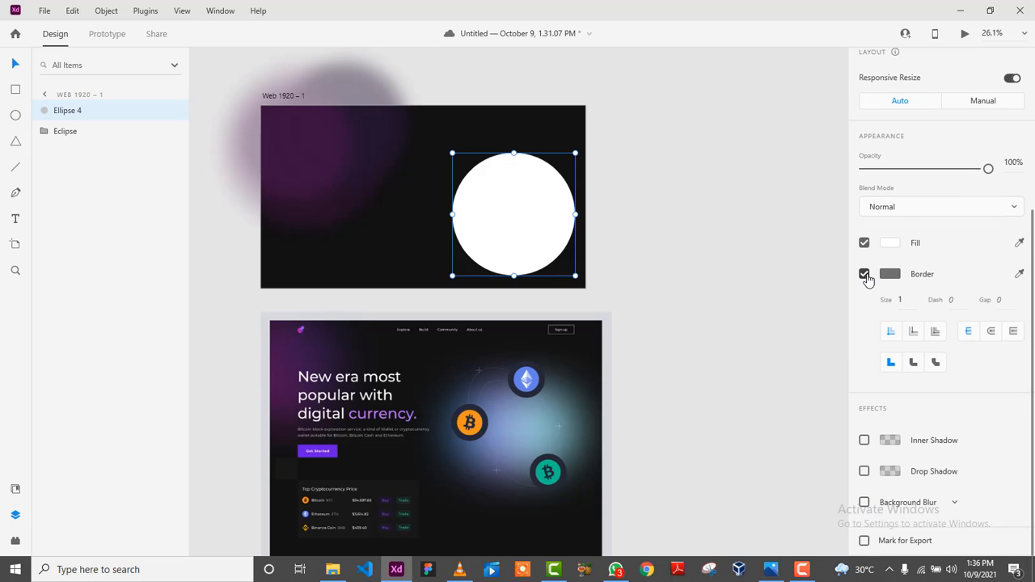
Remove the circle's border, fill it with blue #7689BE from the reference glow, and move it toward centre.
{"action": "left_click", "coordinate": [865, 275]}
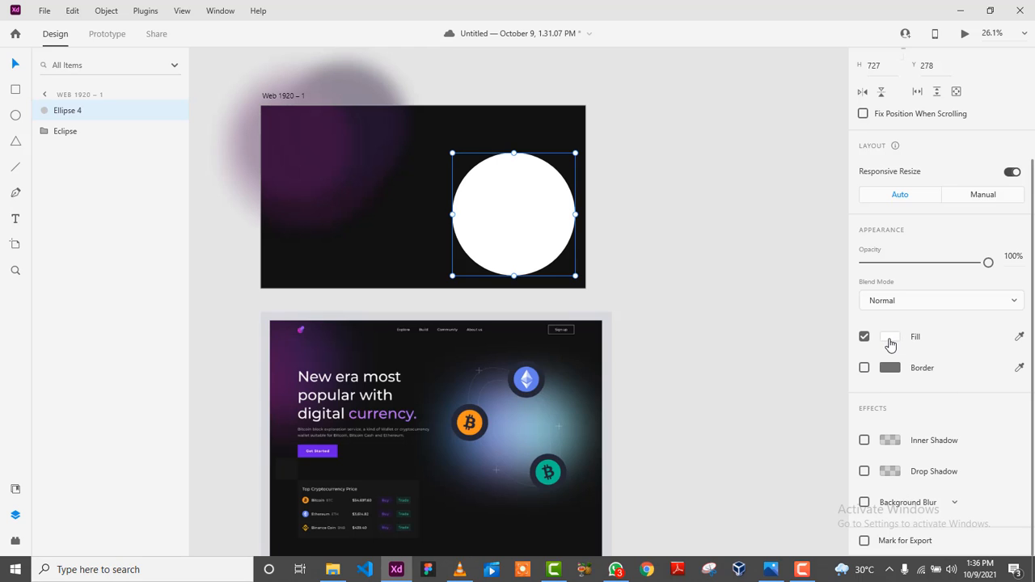
{"action": "left_click", "coordinate": [890, 342]}
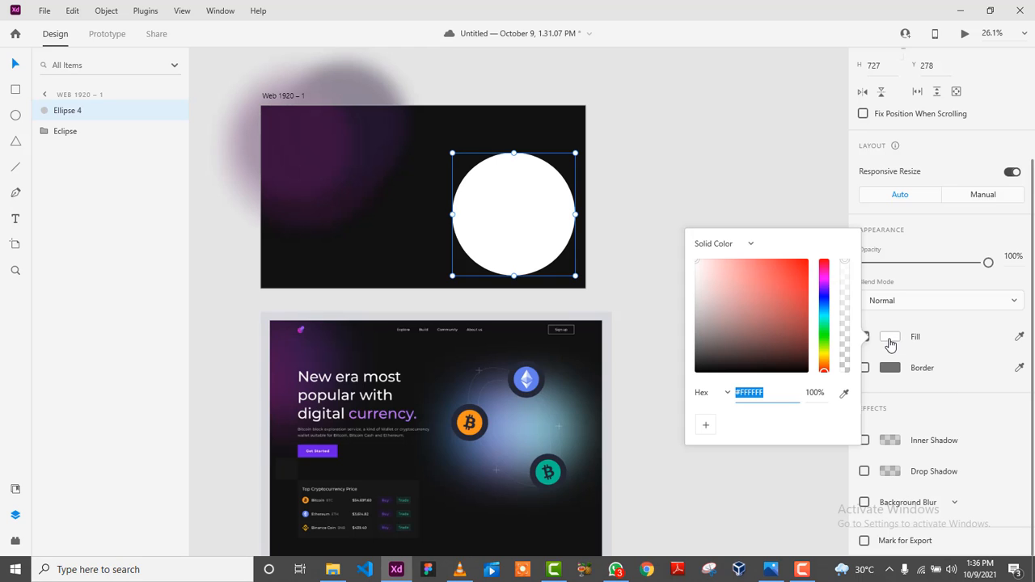
{"action": "left_click", "coordinate": [843, 396]}
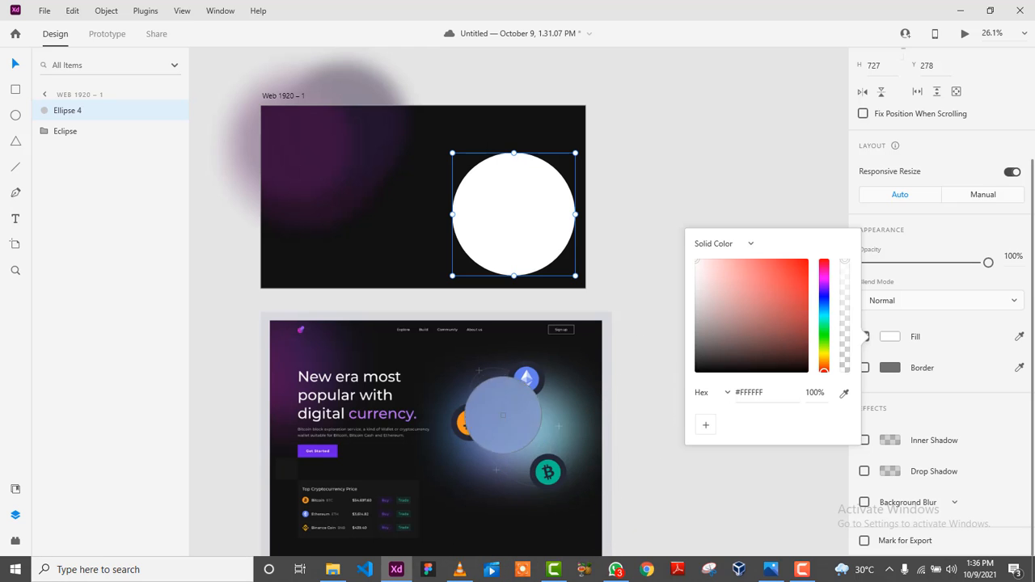
{"action": "left_click", "coordinate": [495, 441]}
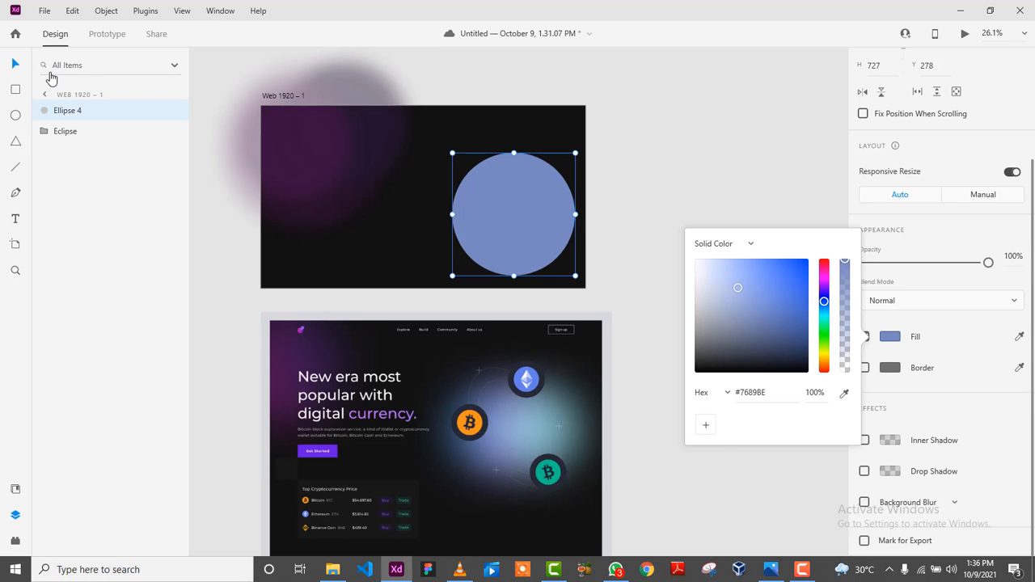
{"action": "left_click_drag", "start_coordinate": [512, 221], "coordinate": [473, 207]}
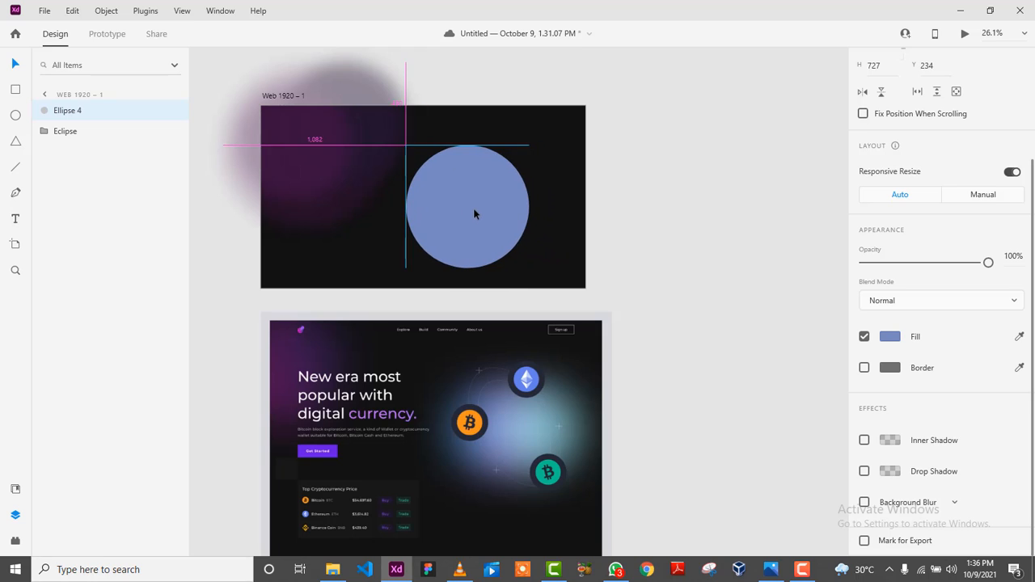
Replace the circle's Background Blur with an Object Blur.
{"action": "left_click", "coordinate": [865, 503]}
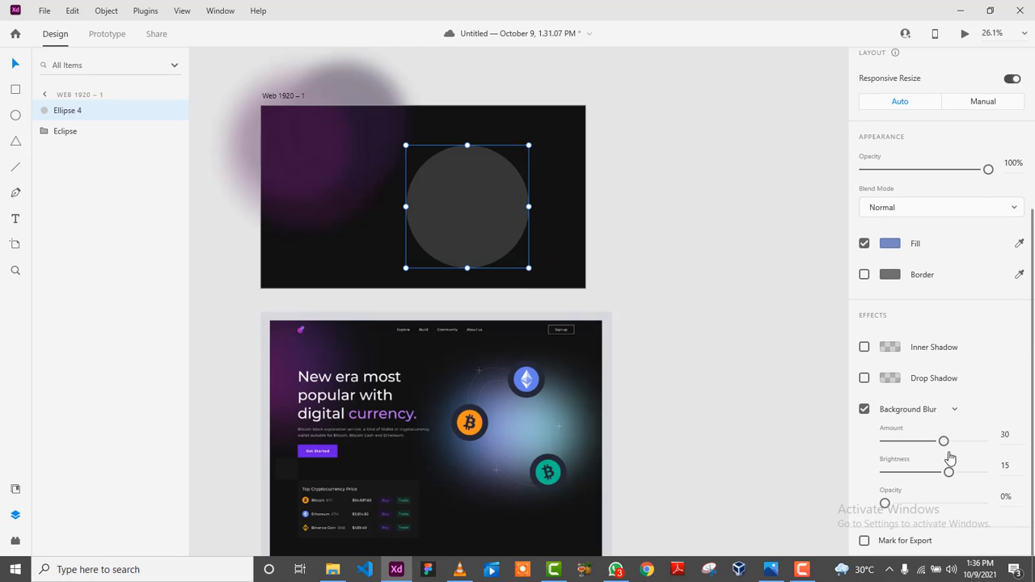
{"action": "left_click", "coordinate": [864, 409]}
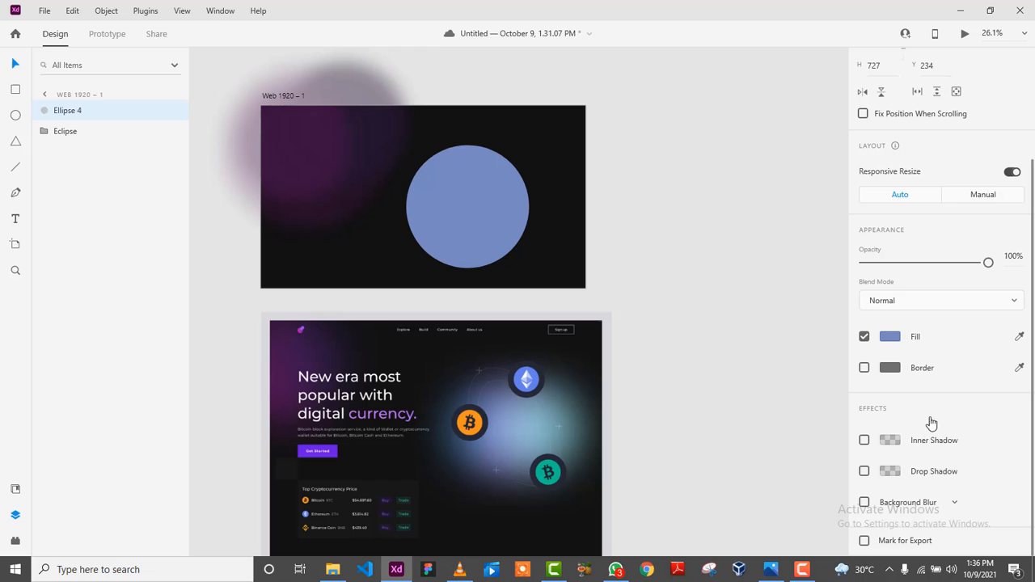
{"action": "left_click", "coordinate": [959, 506]}
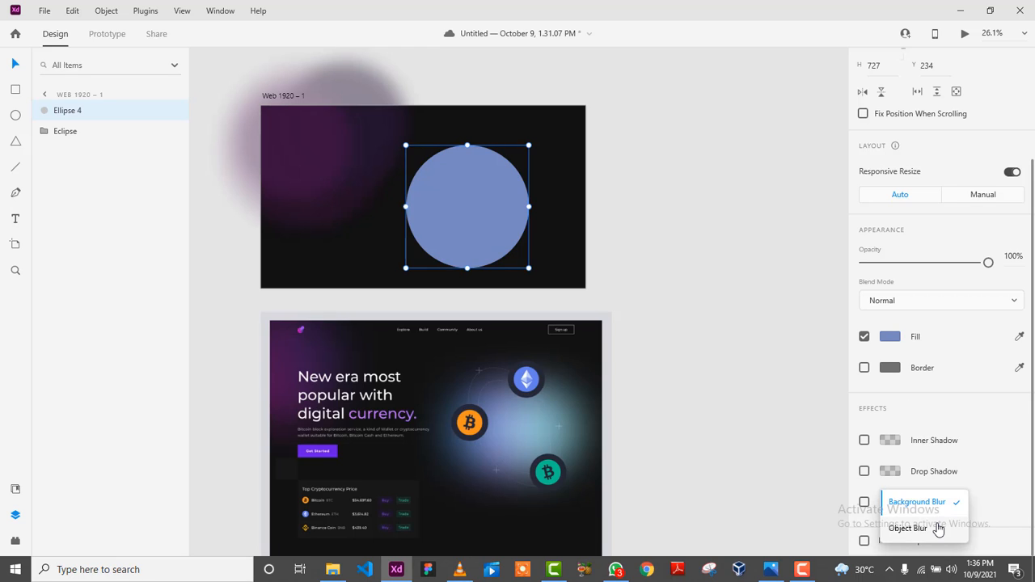
{"action": "left_click", "coordinate": [944, 527]}
Set the circle's blur to 50 and opacity to 97%, then shrink and reposition it.
{"action": "left_click_drag", "start_coordinate": [944, 503], "coordinate": [992, 488]}
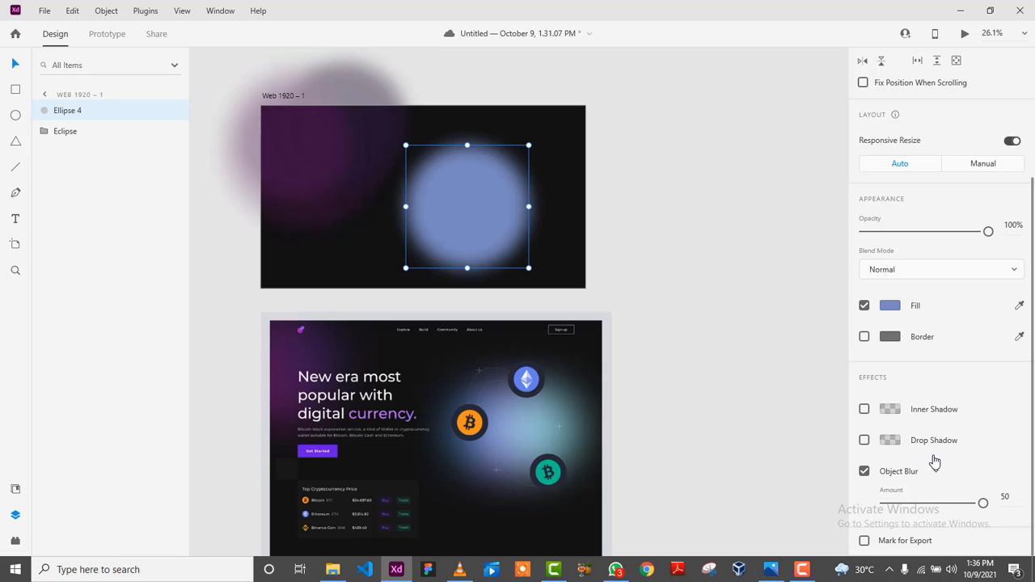
{"action": "mouse_move", "coordinate": [989, 231]}
{"action": "left_mouse_down"}
{"action": "mouse_move", "coordinate": [939, 235]}
{"action": "mouse_move", "coordinate": [1008, 224]}
{"action": "mouse_move", "coordinate": [1000, 220]}
{"action": "left_mouse_up"}
{"action": "left_click_drag", "start_coordinate": [529, 269], "coordinate": [458, 212]}
{"action": "left_click_drag", "start_coordinate": [433, 177], "coordinate": [480, 224]}
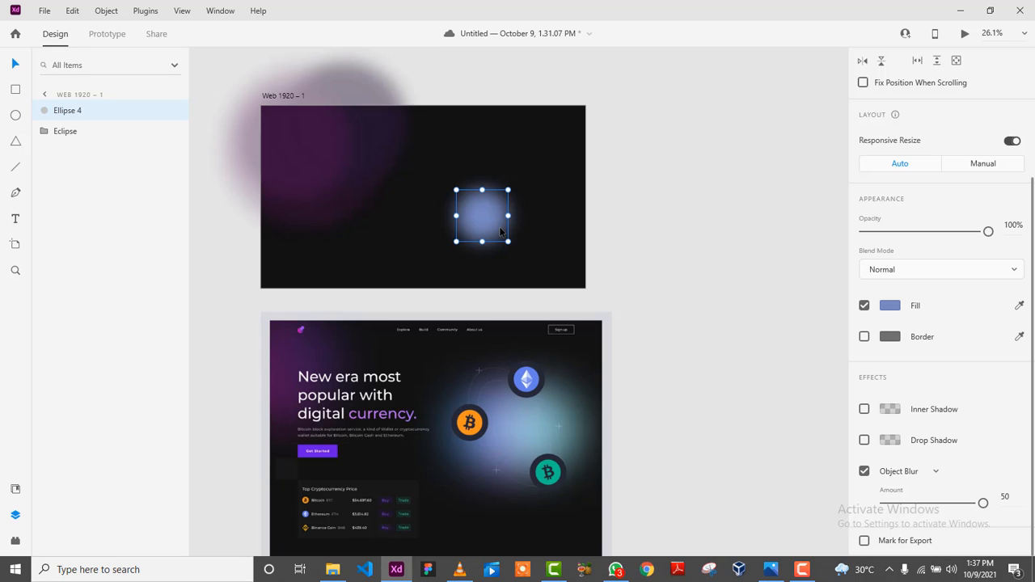
Duplicate the blurred circle as Ellipse 5, stack it below Ellipse 4 at 64% opacity.
{"action": "left_click_drag", "start_coordinate": [501, 232], "coordinate": [430, 271]}
{"action": "left_click_drag", "start_coordinate": [478, 216], "coordinate": [484, 227]}
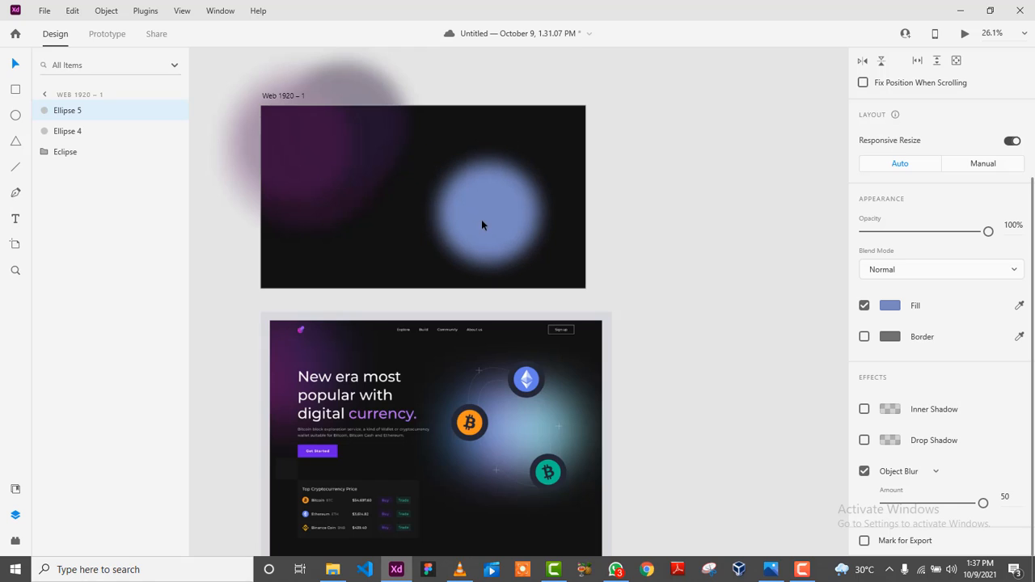
{"action": "left_click_drag", "start_coordinate": [95, 113], "coordinate": [92, 143]}
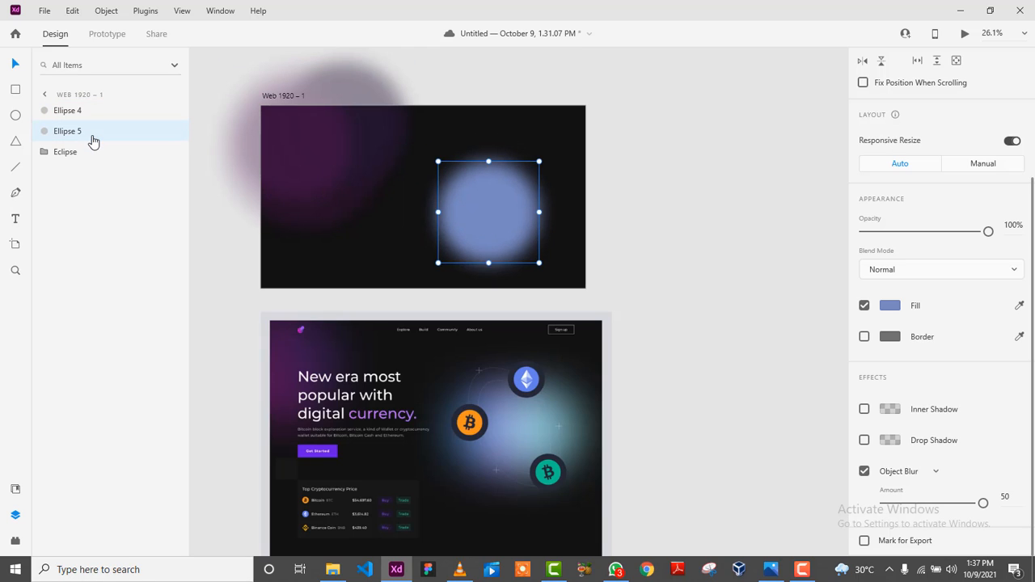
{"action": "left_click_drag", "start_coordinate": [990, 237], "coordinate": [943, 240]}
{"action": "left_click", "coordinate": [478, 222]}
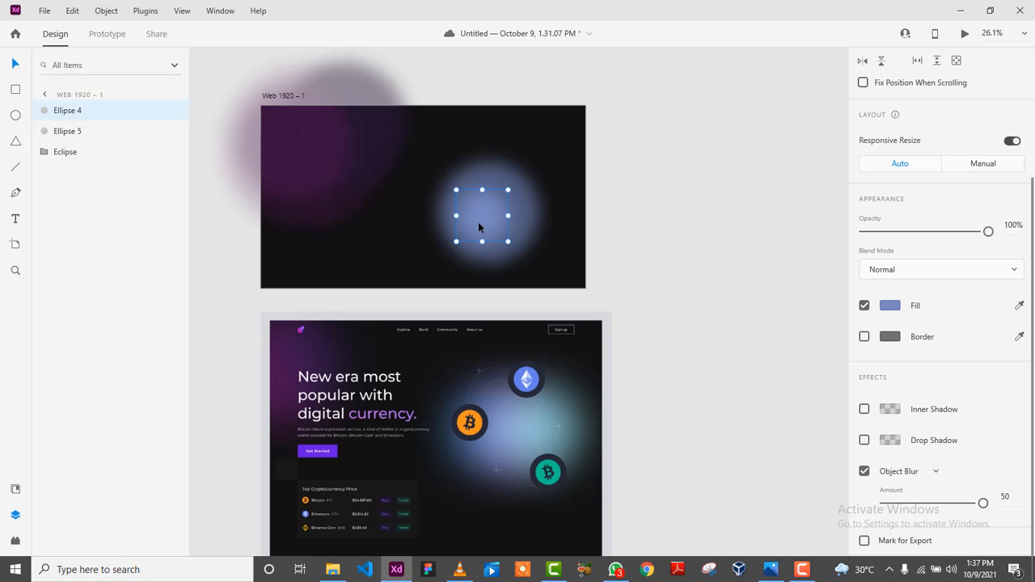
{"action": "left_click_drag", "start_coordinate": [490, 220], "coordinate": [494, 218]}
{"action": "left_click", "coordinate": [681, 225]}
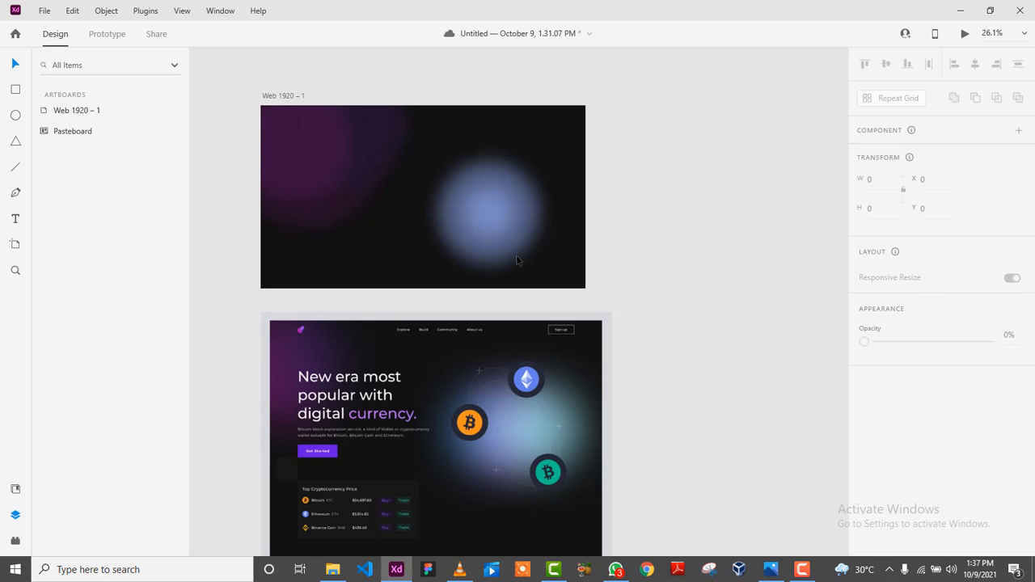
Enlarge Ellipse 5 to 729 and Ellipse 4 to 464, centring the smaller one.
{"action": "left_click", "coordinate": [489, 223]}
{"action": "left_click", "coordinate": [80, 132]}
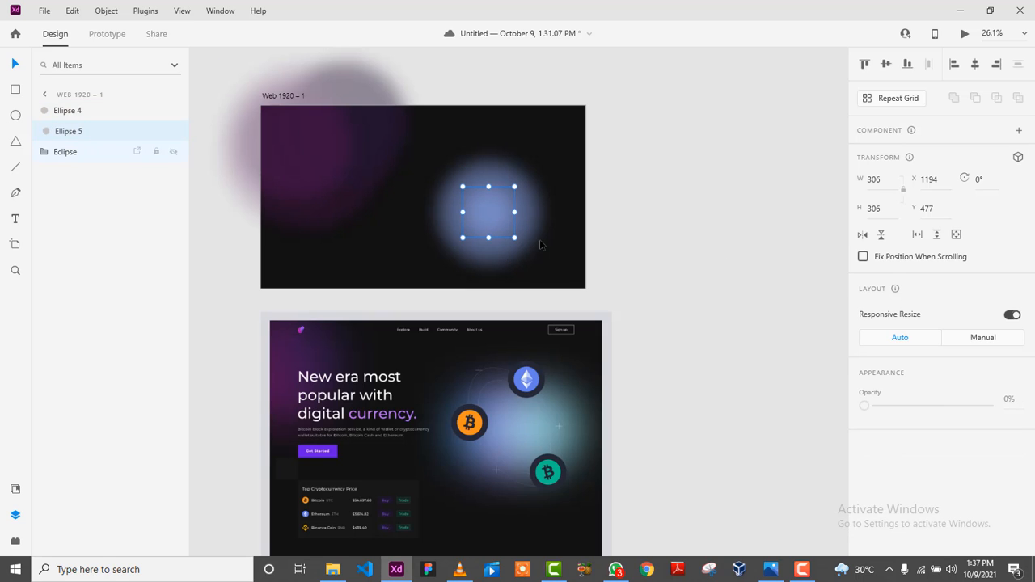
{"action": "left_click_drag", "start_coordinate": [438, 263], "coordinate": [416, 284]}
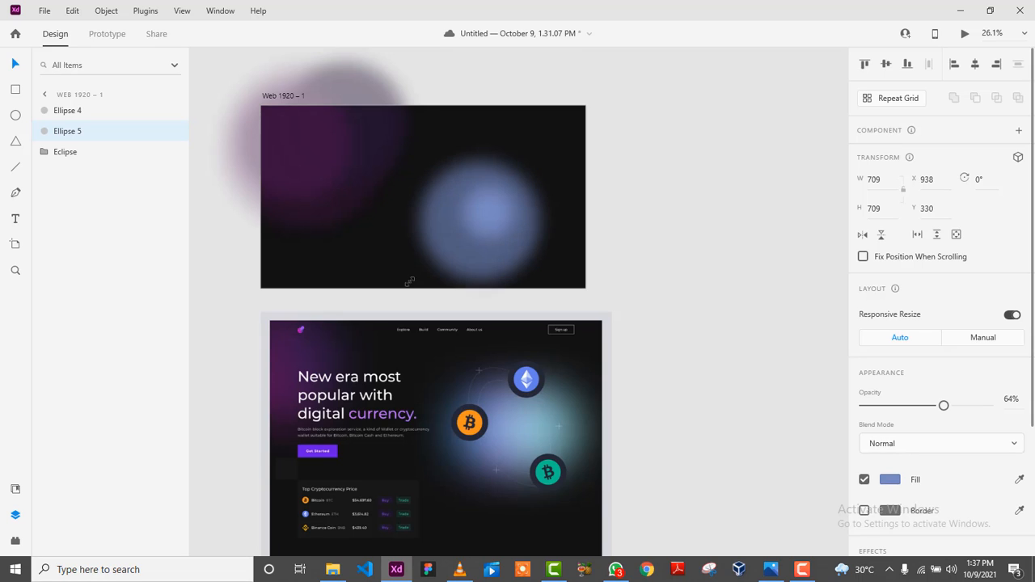
{"action": "left_click_drag", "start_coordinate": [489, 212], "coordinate": [526, 272]}
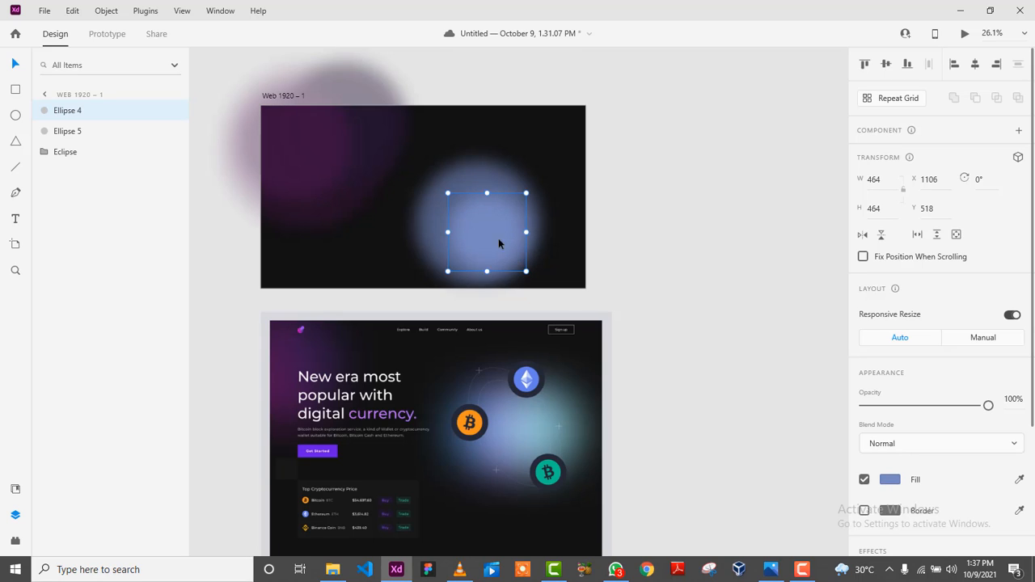
{"action": "mouse_move", "coordinate": [498, 238]}
{"action": "left_mouse_down"}
{"action": "mouse_move", "coordinate": [477, 220]}
{"action": "mouse_move", "coordinate": [484, 227]}
{"action": "left_mouse_up"}
Dim both glow ellipses together to 41% opacity.
{"action": "left_click_drag", "start_coordinate": [682, 259], "coordinate": [401, 220]}
{"action": "left_click_drag", "start_coordinate": [943, 406], "coordinate": [913, 405]}
{"action": "left_click", "coordinate": [601, 267]}
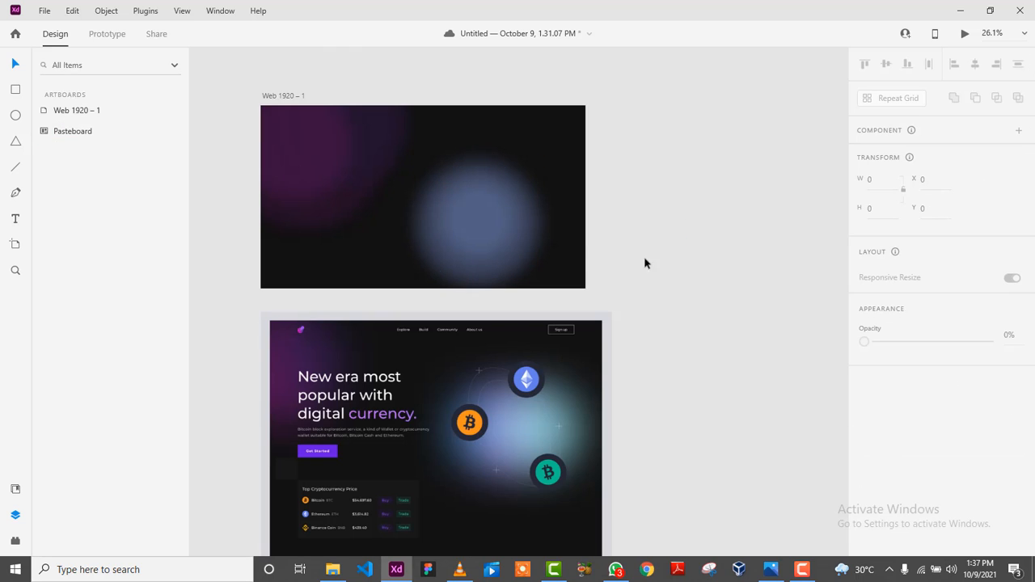
{"action": "left_click_drag", "start_coordinate": [677, 267], "coordinate": [505, 217]}
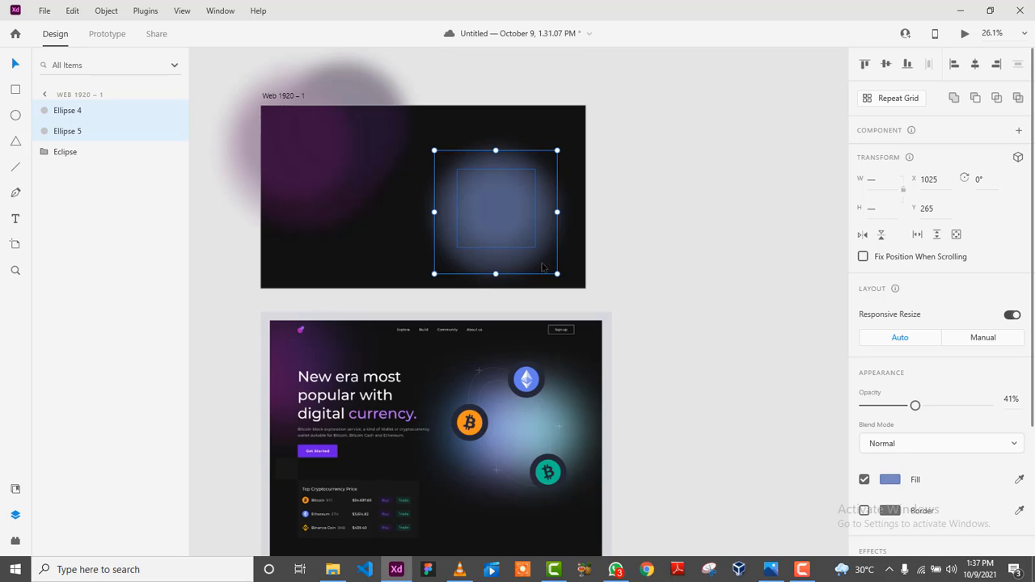
Duplicate the large glow ellipse, recolour the copy teal from the reference, and move it over the glow.
{"action": "left_click", "coordinate": [81, 132]}
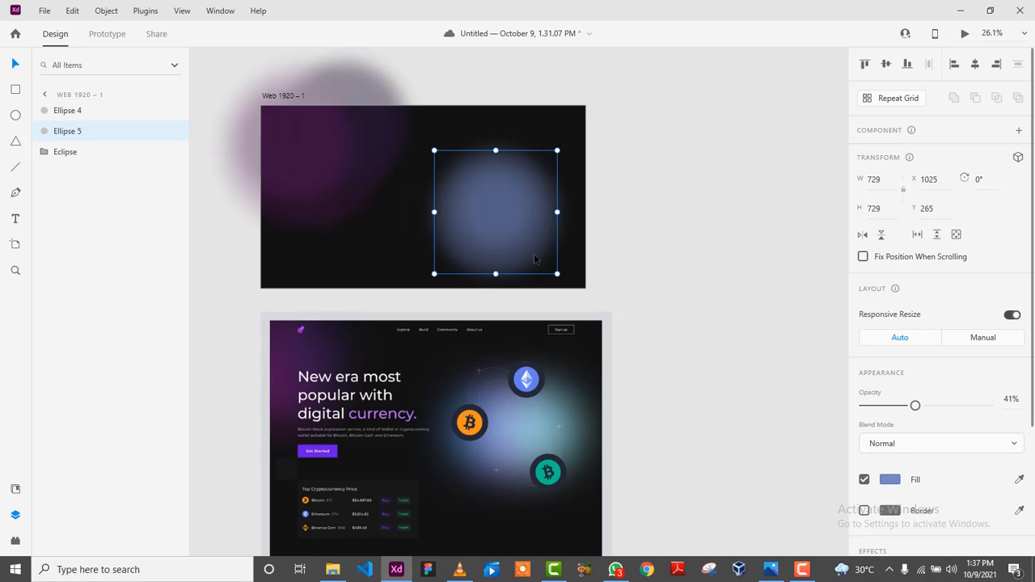
{"action": "left_click_drag", "start_coordinate": [536, 261], "coordinate": [623, 247]}
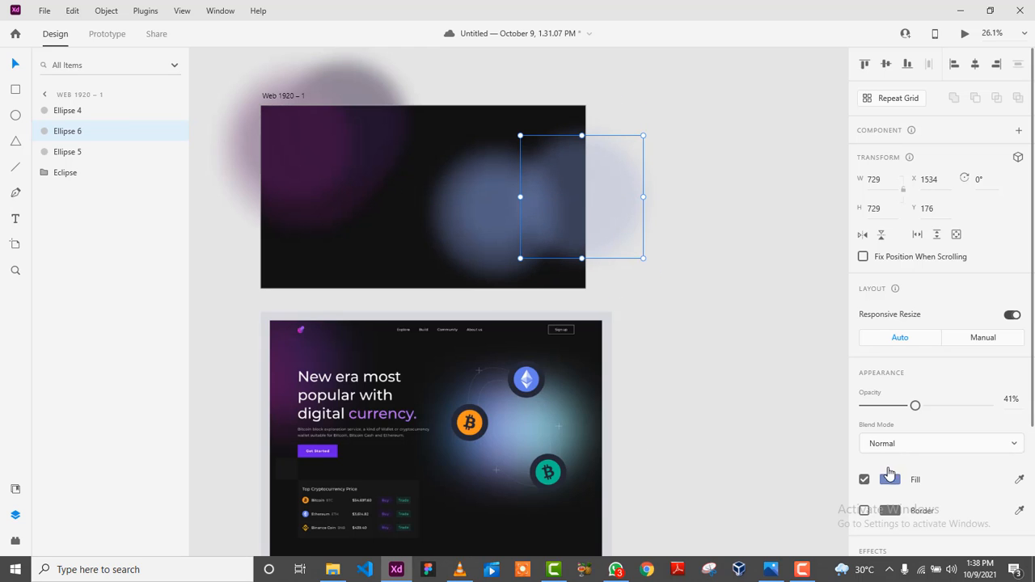
{"action": "left_click", "coordinate": [890, 479]}
{"action": "left_click", "coordinate": [844, 507]}
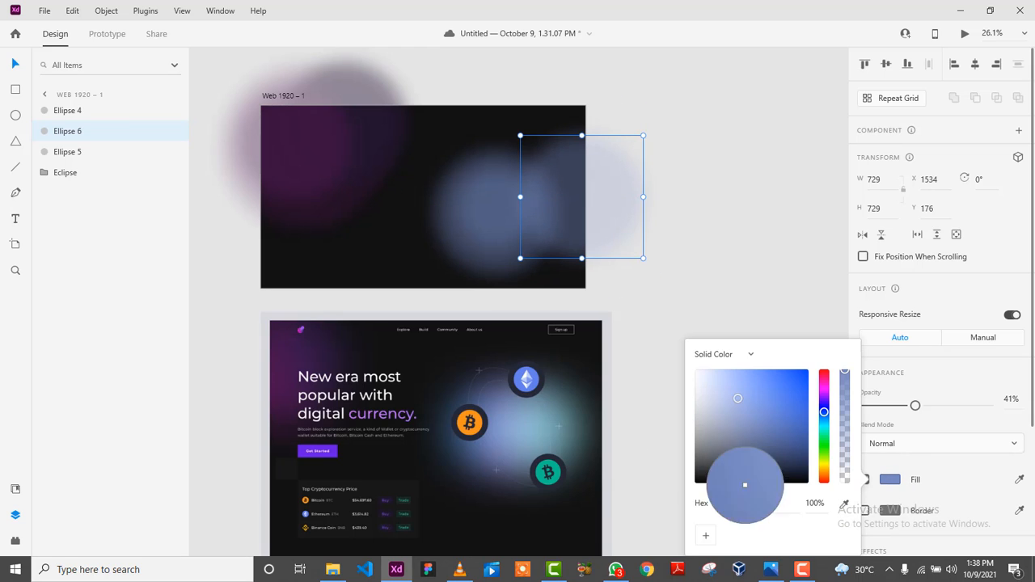
{"action": "left_click", "coordinate": [548, 417]}
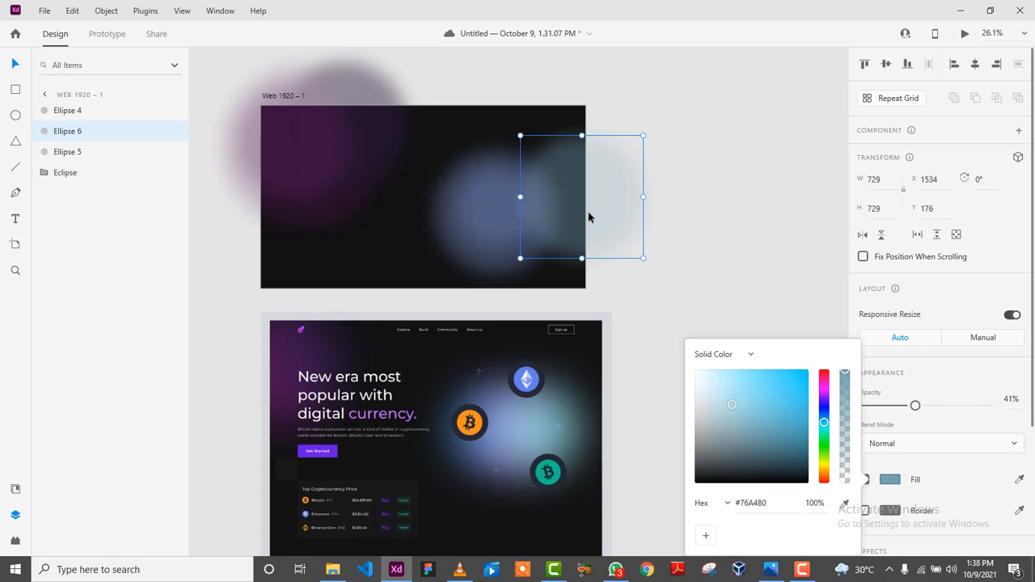
{"action": "left_click_drag", "start_coordinate": [571, 208], "coordinate": [532, 208]}
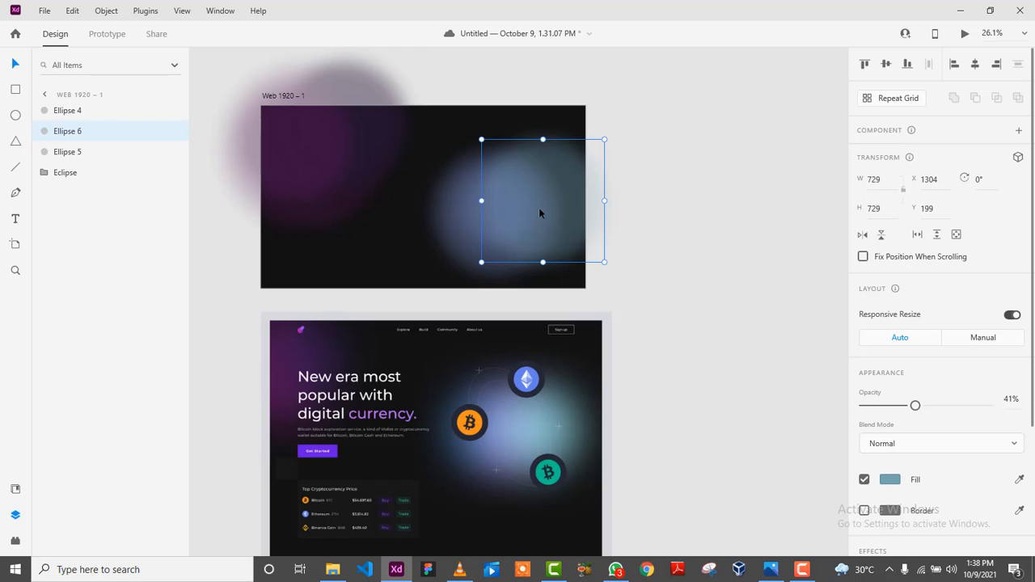
Add a teal copy on top as a brighter 465 × 465 core at 68% opacity.
{"action": "left_click_drag", "start_coordinate": [537, 209], "coordinate": [583, 203]}
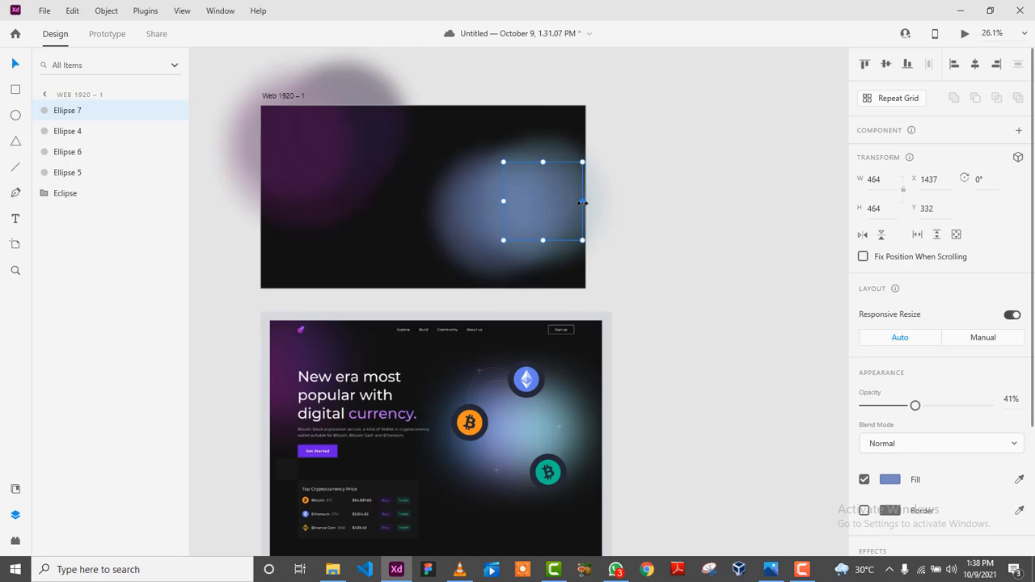
{"action": "key", "text": "Delete"}
{"action": "left_click", "coordinate": [557, 175]}
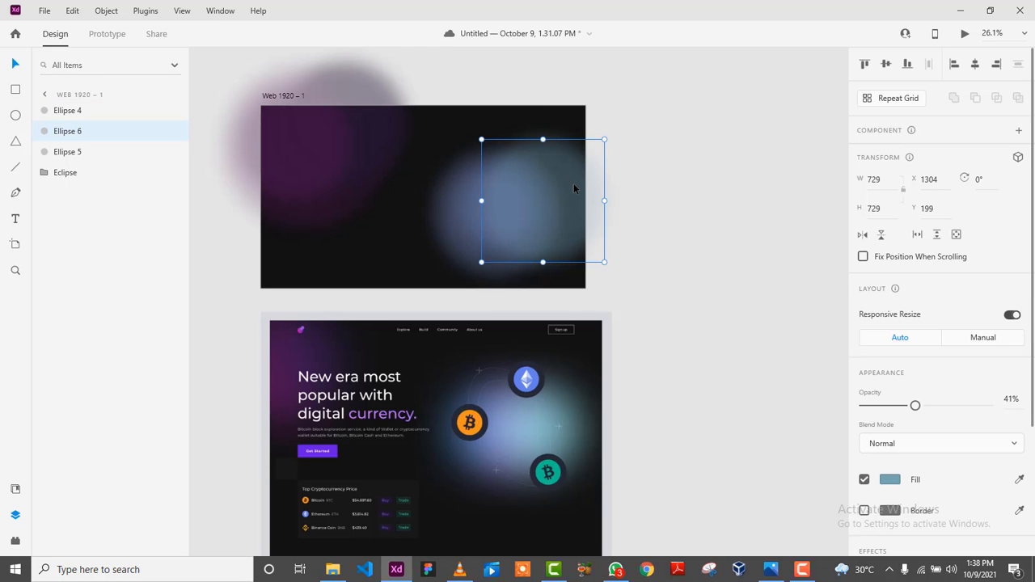
{"action": "mouse_move", "coordinate": [574, 188]}
{"action": "left_mouse_down"}
{"action": "mouse_move", "coordinate": [575, 222]}
{"action": "mouse_move", "coordinate": [571, 196]}
{"action": "left_mouse_up"}
{"action": "left_click_drag", "start_coordinate": [100, 134], "coordinate": [85, 103]}
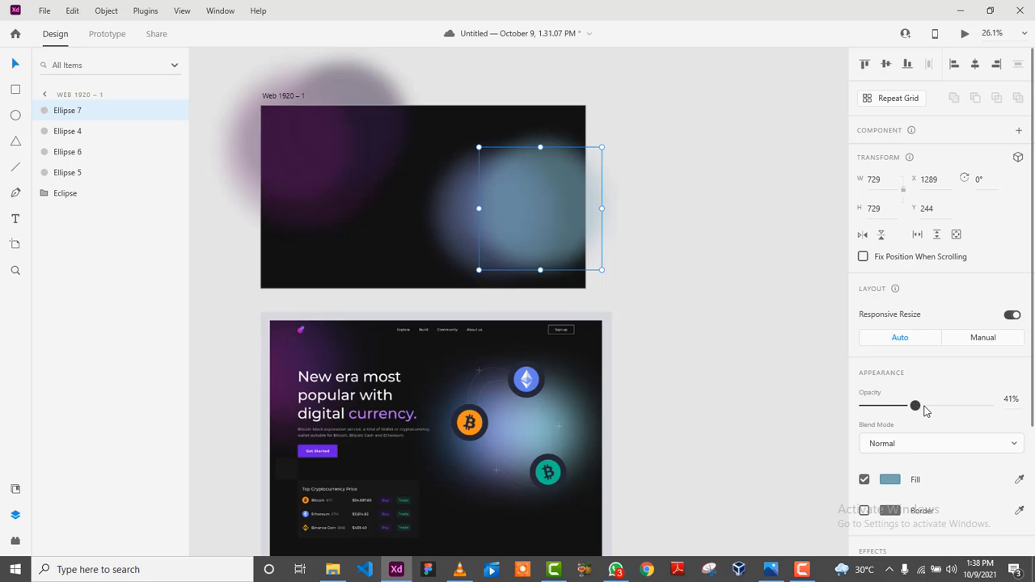
{"action": "left_click_drag", "start_coordinate": [915, 405], "coordinate": [949, 406]}
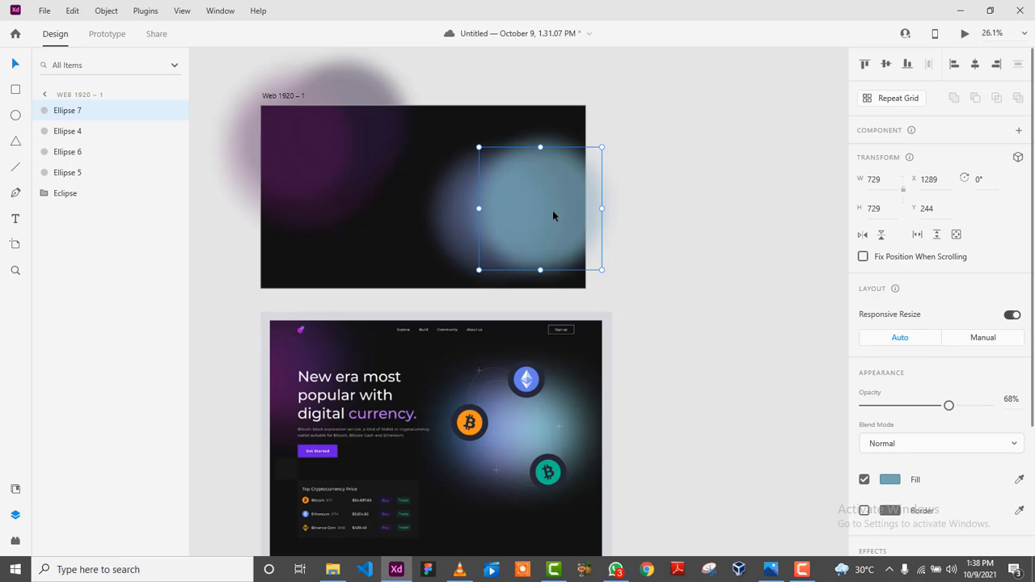
{"action": "left_click_drag", "start_coordinate": [595, 259], "coordinate": [557, 211]}
{"action": "left_click", "coordinate": [656, 225]}
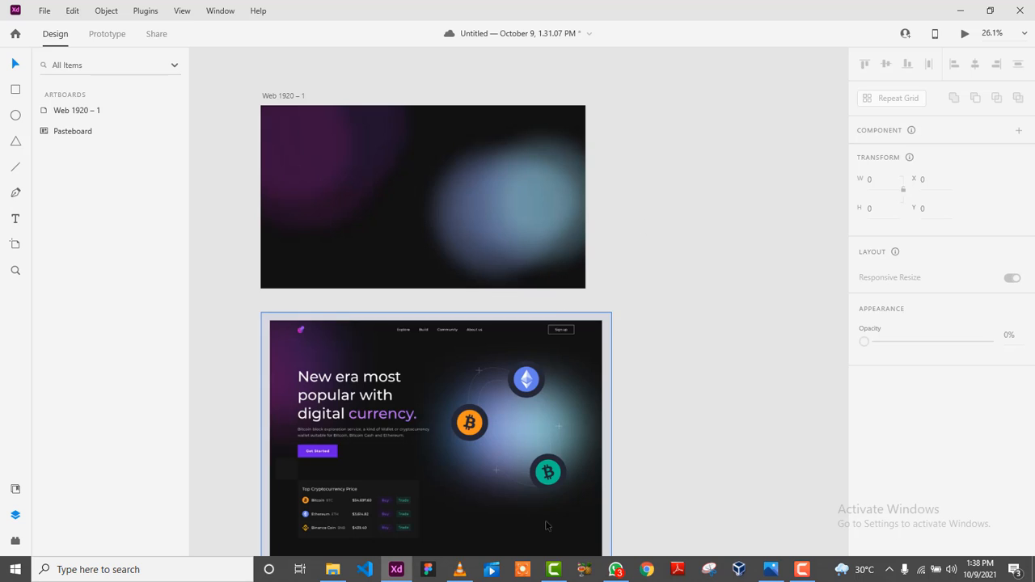
Duplicate the teal ellipse, recolour the copy muted blue #596387, and lower it into the glow.
{"action": "left_click", "coordinate": [582, 173]}
{"action": "left_click_drag", "start_coordinate": [582, 173], "coordinate": [536, 127]}
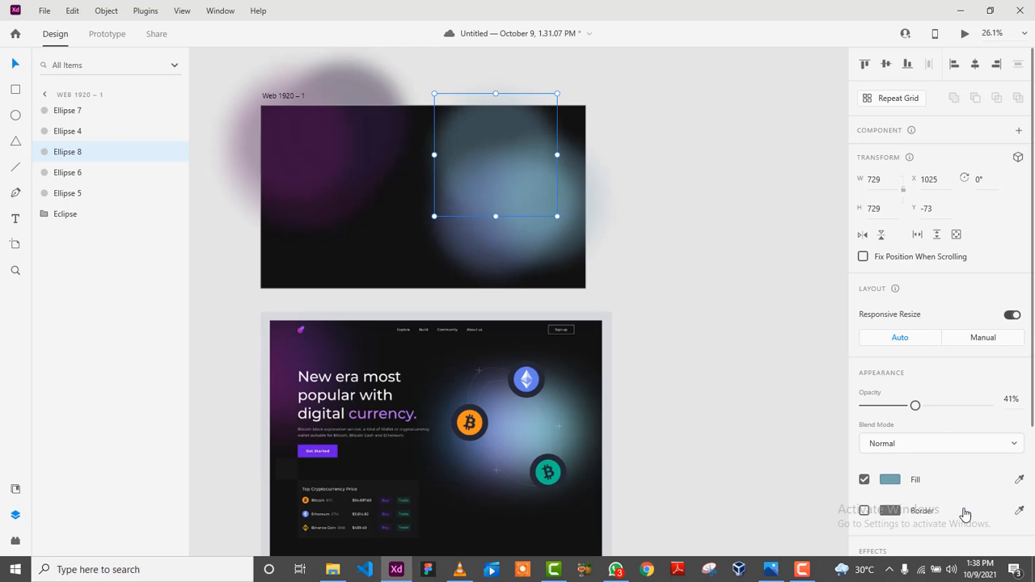
{"action": "left_click", "coordinate": [891, 482]}
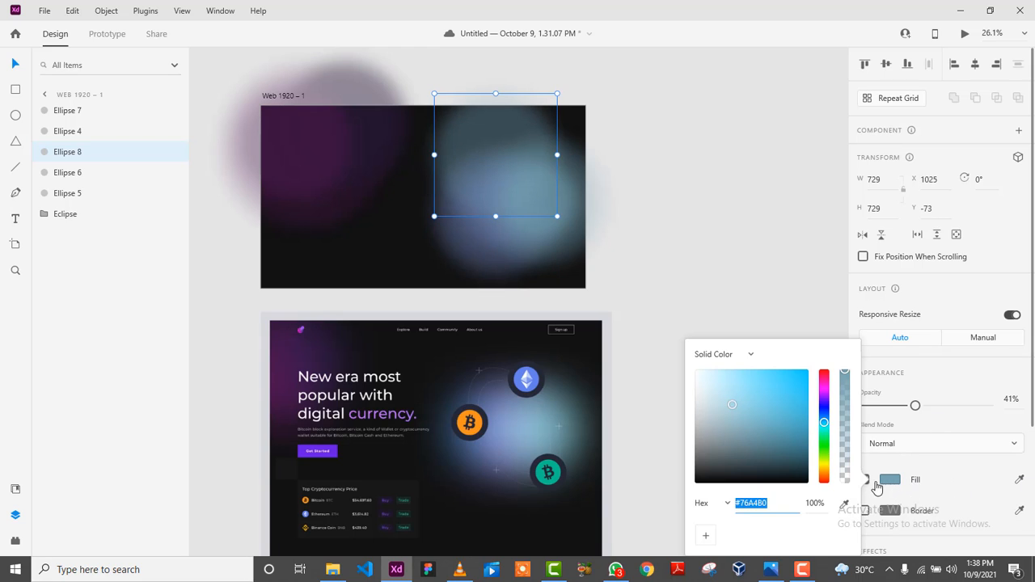
{"action": "left_click", "coordinate": [839, 506]}
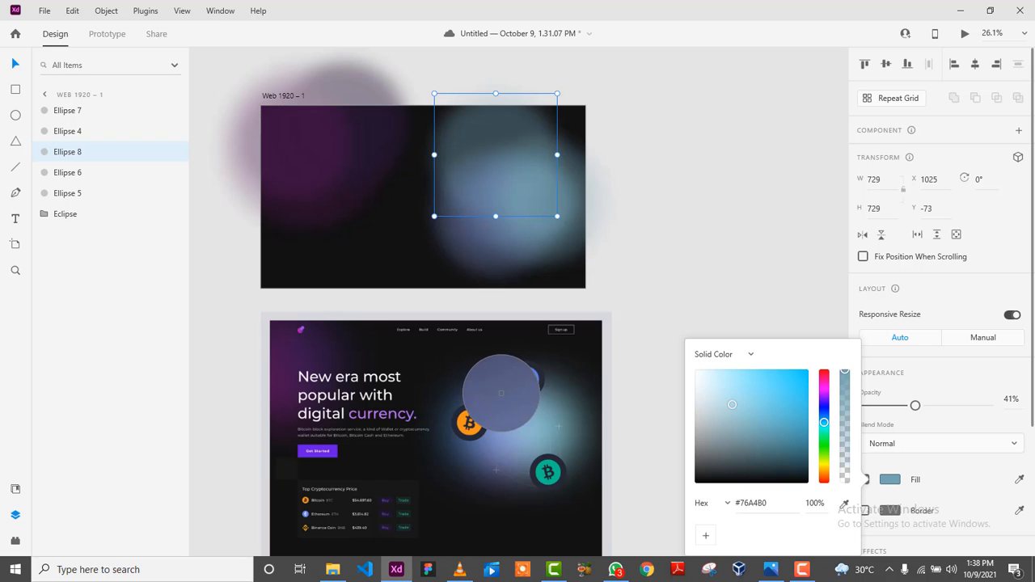
{"action": "left_click", "coordinate": [504, 393]}
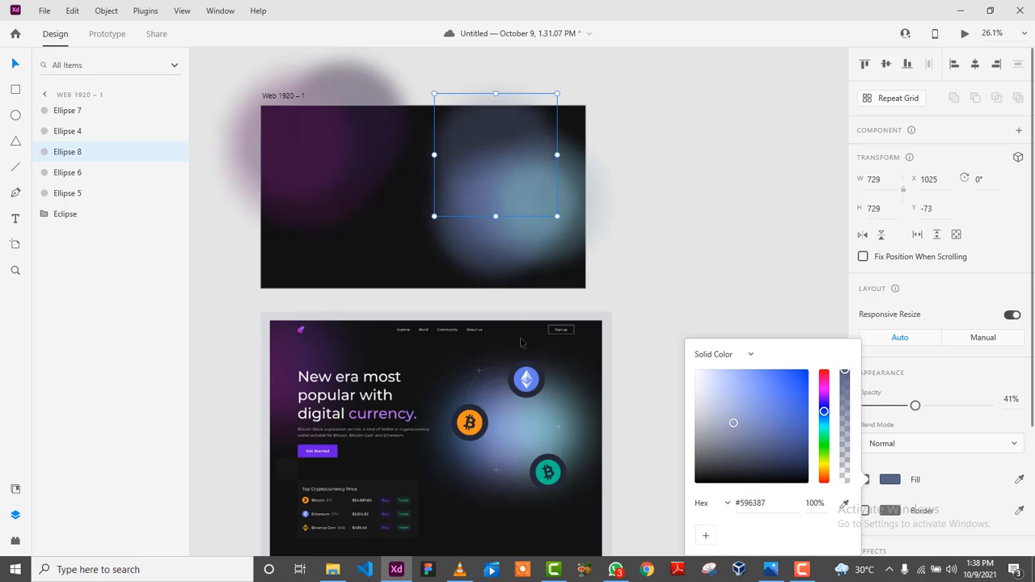
{"action": "left_click", "coordinate": [485, 136]}
{"action": "left_click_drag", "start_coordinate": [485, 136], "coordinate": [490, 161]}
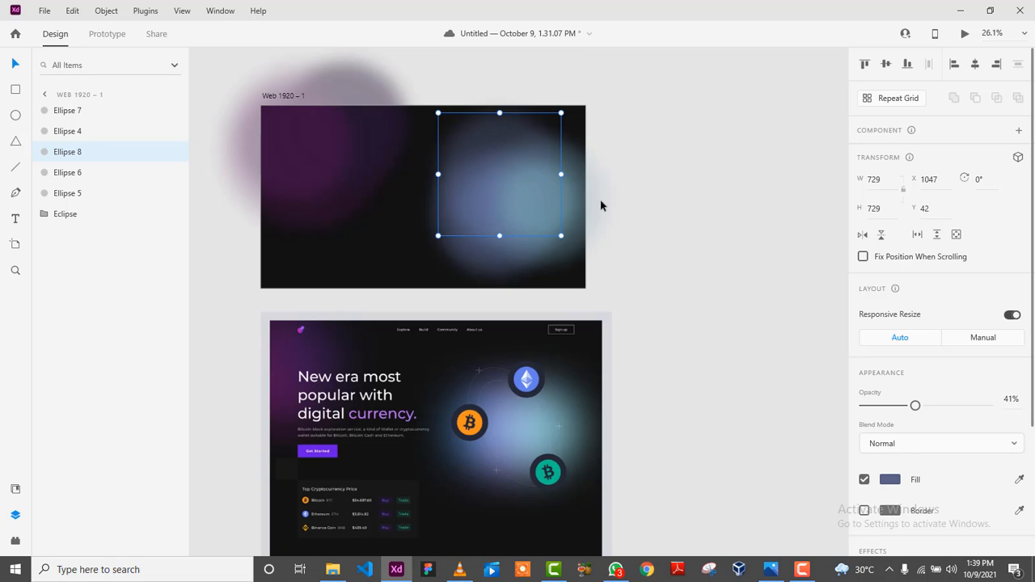
{"action": "left_click_drag", "start_coordinate": [501, 161], "coordinate": [514, 249]}
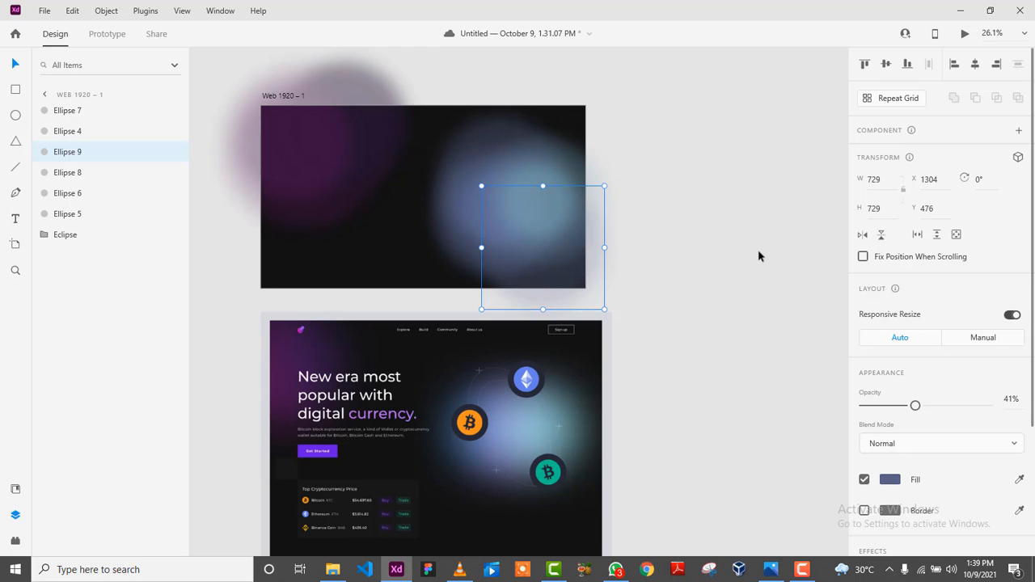
{"action": "left_click", "coordinate": [686, 254]}
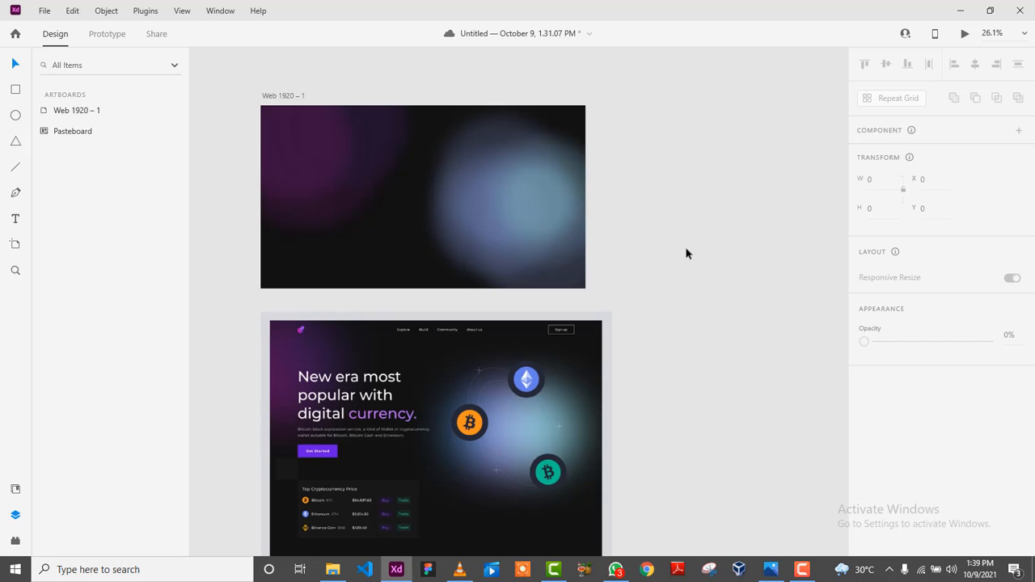
Group the six glow ellipses and name the group 'eCLIPSE2'.
{"action": "left_click_drag", "start_coordinate": [748, 296], "coordinate": [438, 136]}
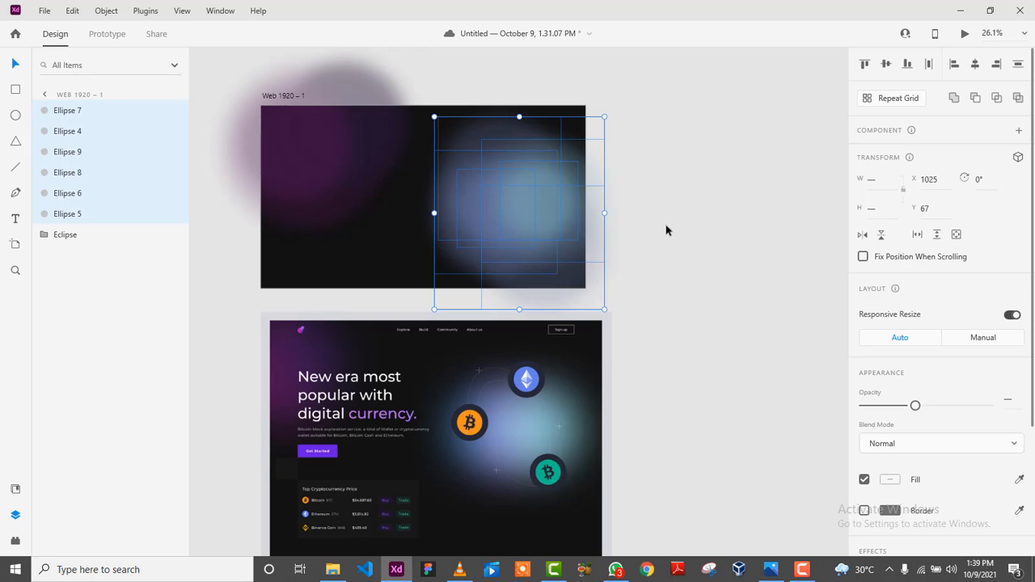
{"action": "right_click", "coordinate": [98, 136]}
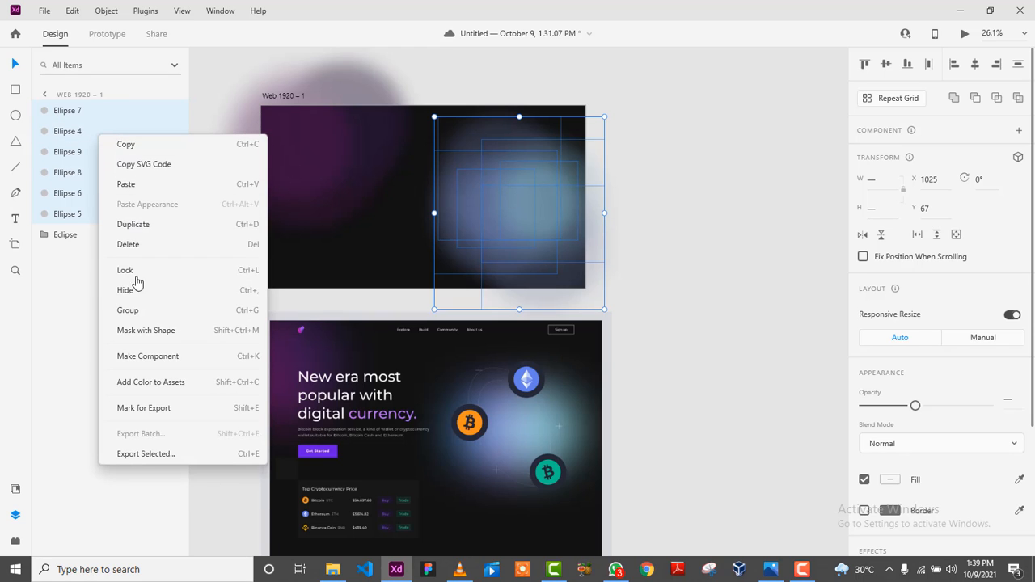
{"action": "left_click", "coordinate": [136, 310]}
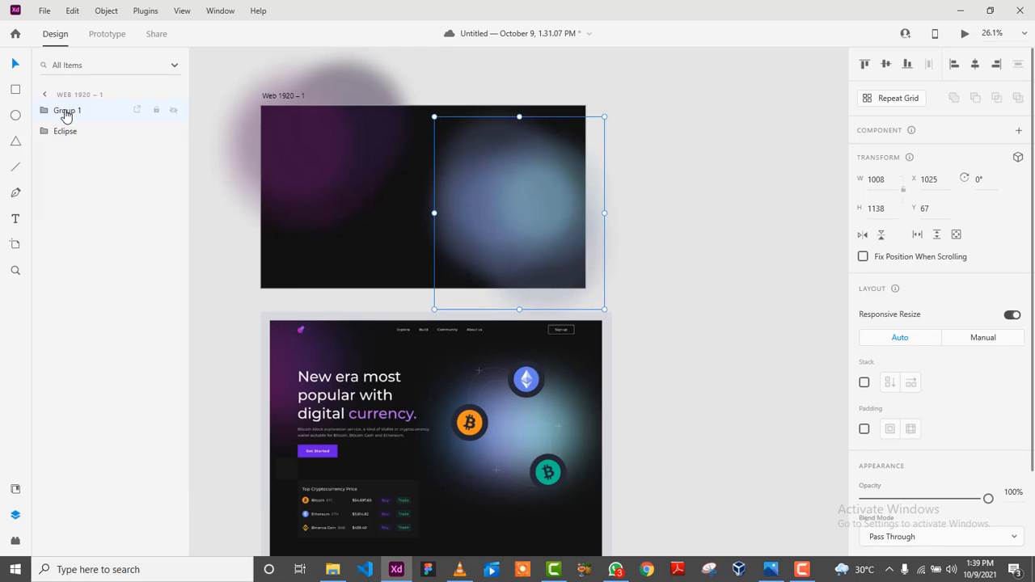
{"action": "double_click", "coordinate": [67, 112]}
{"action": "type", "text": "e"}
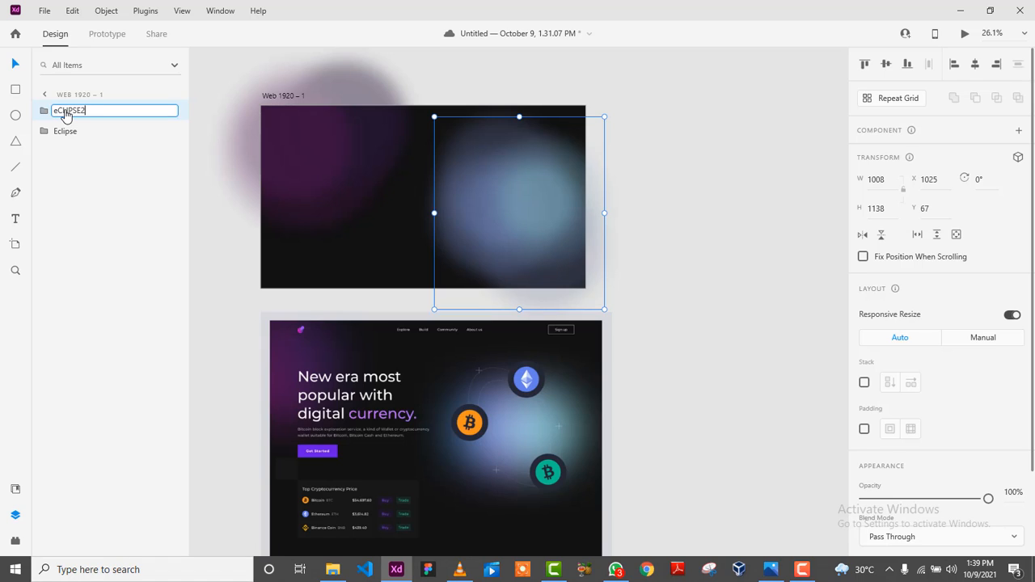
{"action": "type", "text": "CLIPSE2"}
{"action": "key", "text": "Return"}
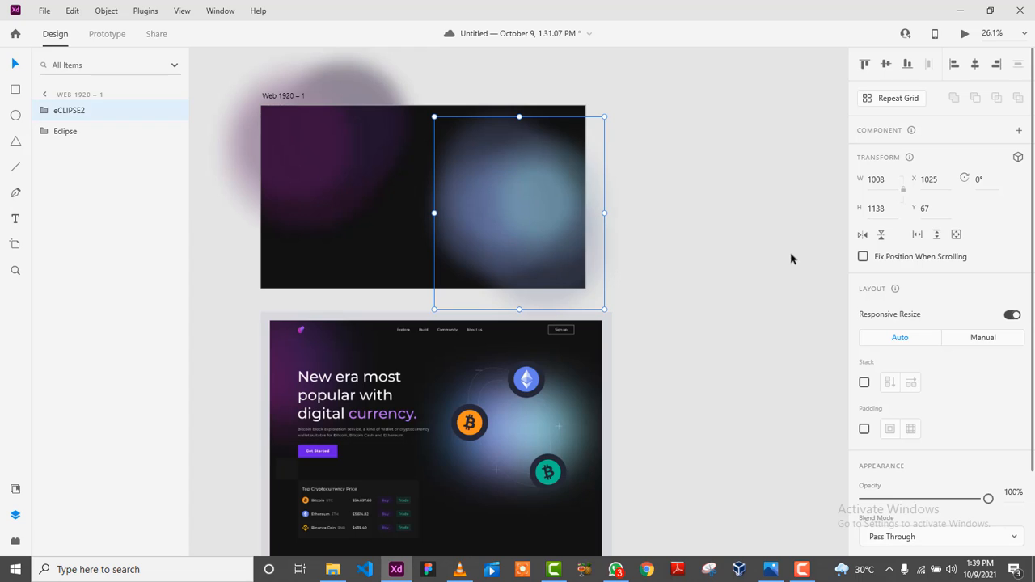
Scale the eCLIPSE2 group to 802 × 906 and move it to X 1090, Y 174.
{"action": "left_click", "coordinate": [693, 226]}
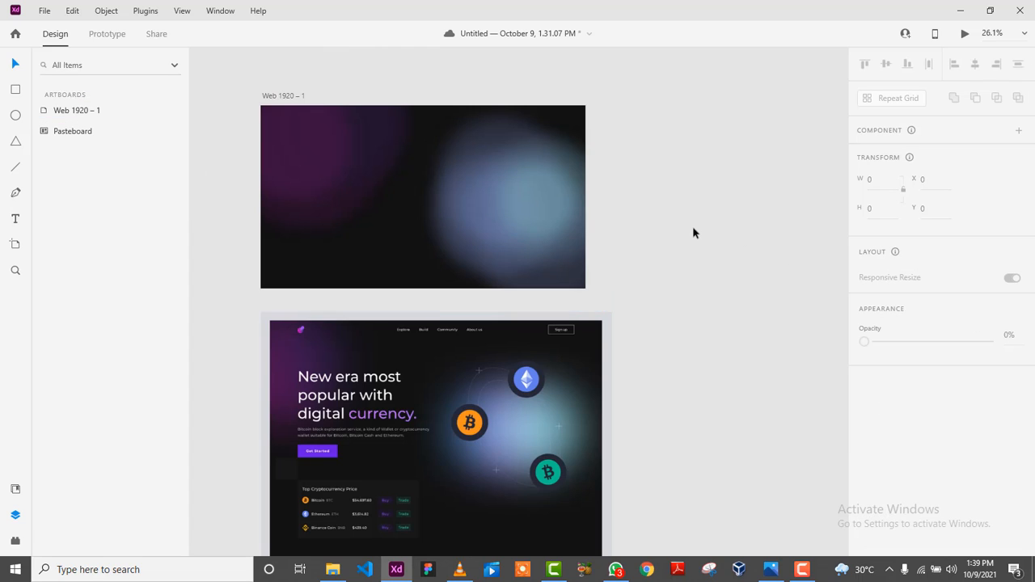
{"action": "left_click", "coordinate": [552, 202]}
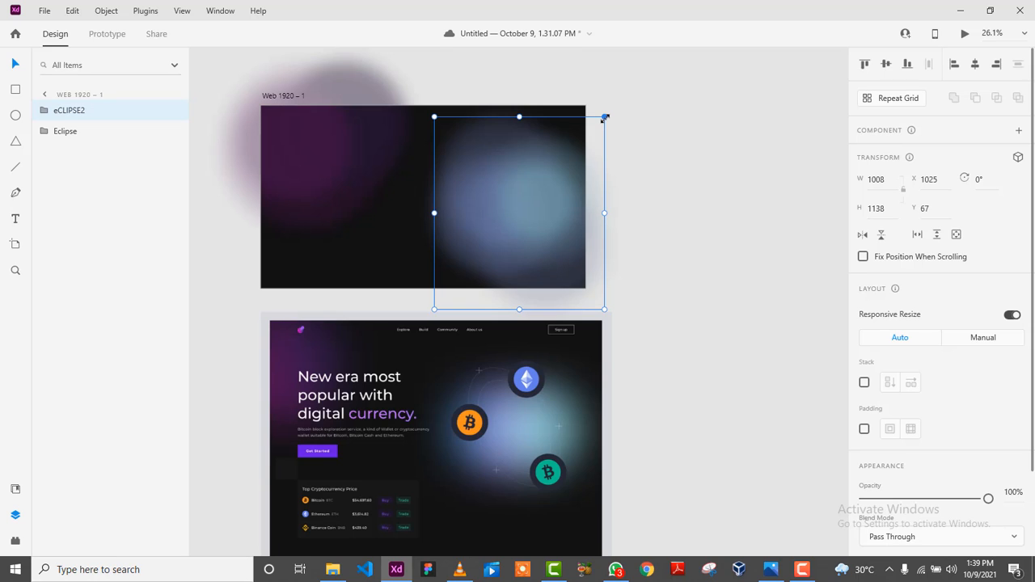
{"action": "left_click_drag", "start_coordinate": [590, 135], "coordinate": [570, 152]}
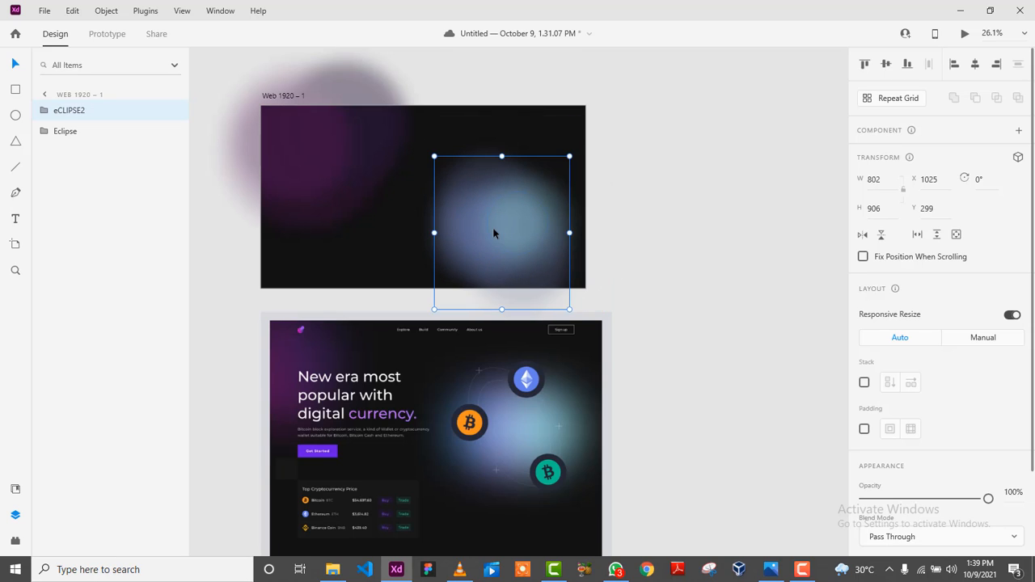
{"action": "left_click_drag", "start_coordinate": [495, 234], "coordinate": [505, 212]}
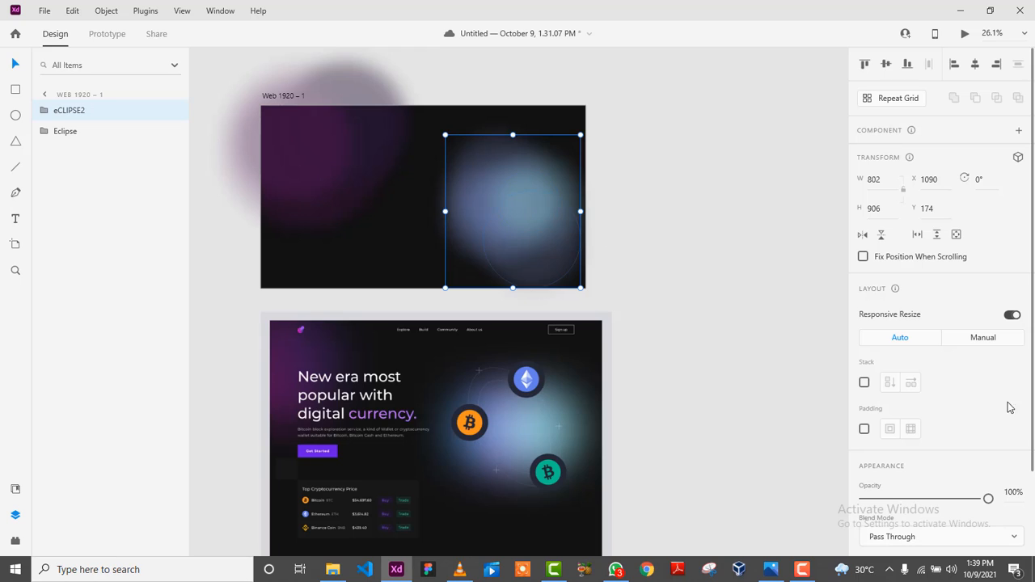
{"action": "left_click_drag", "start_coordinate": [988, 499], "coordinate": [1034, 483]}
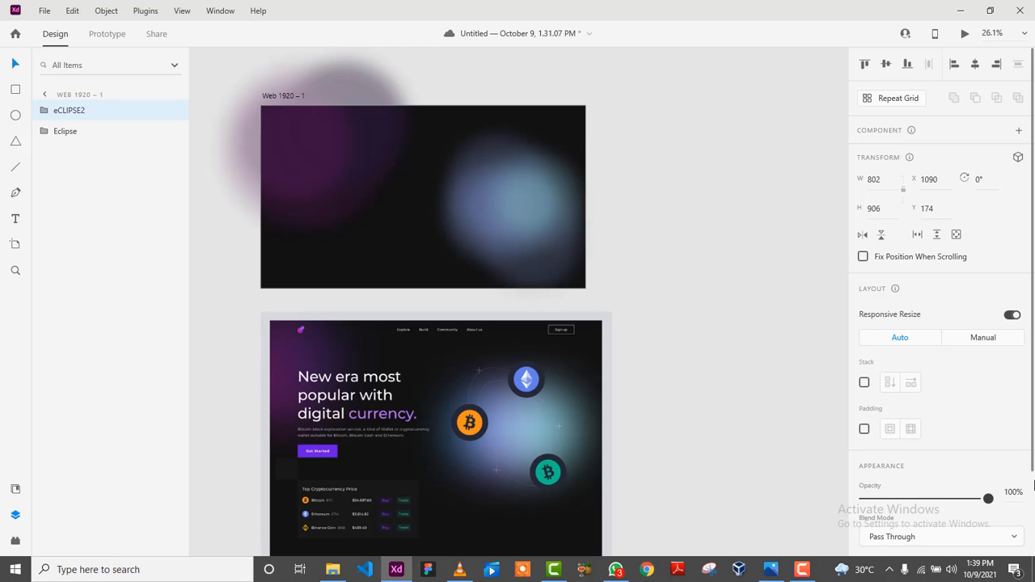
Raise the opacity of Ellipse 4 to 63% and brighten Ellipses 7 and 6.
{"action": "left_click", "coordinate": [45, 110]}
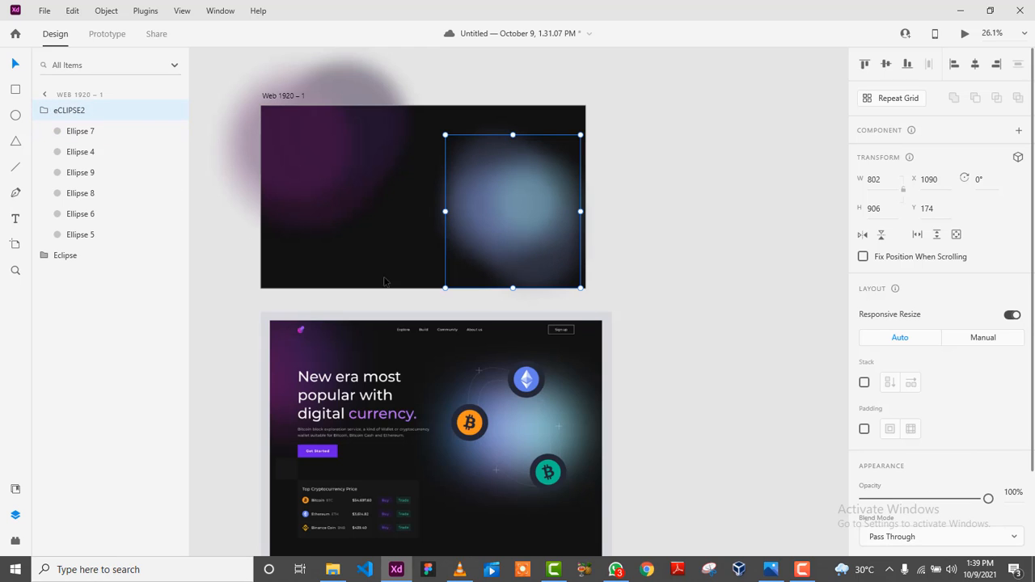
{"action": "left_click", "coordinate": [81, 152]}
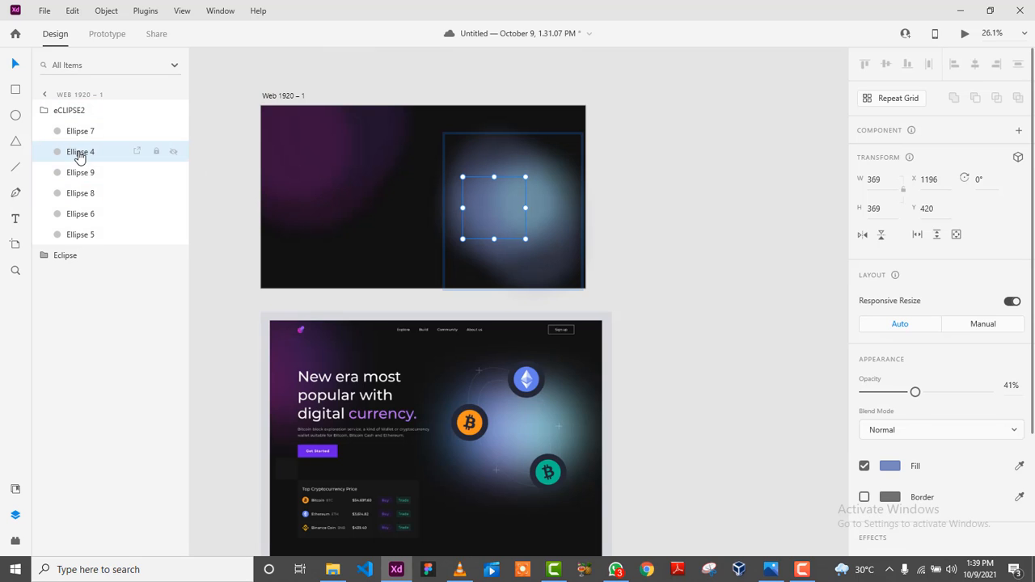
{"action": "left_click_drag", "start_coordinate": [915, 391], "coordinate": [946, 390]}
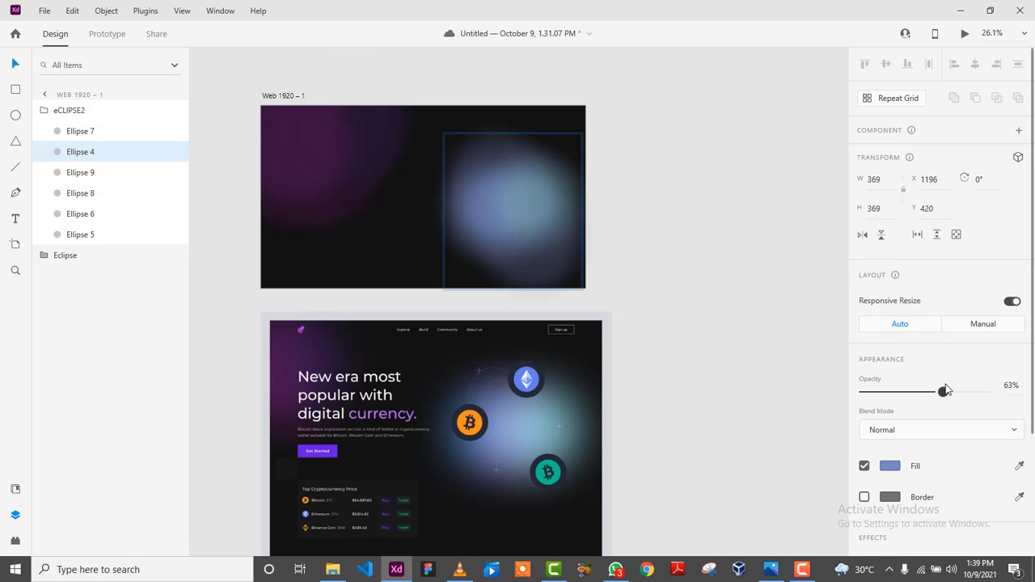
{"action": "left_click", "coordinate": [80, 131]}
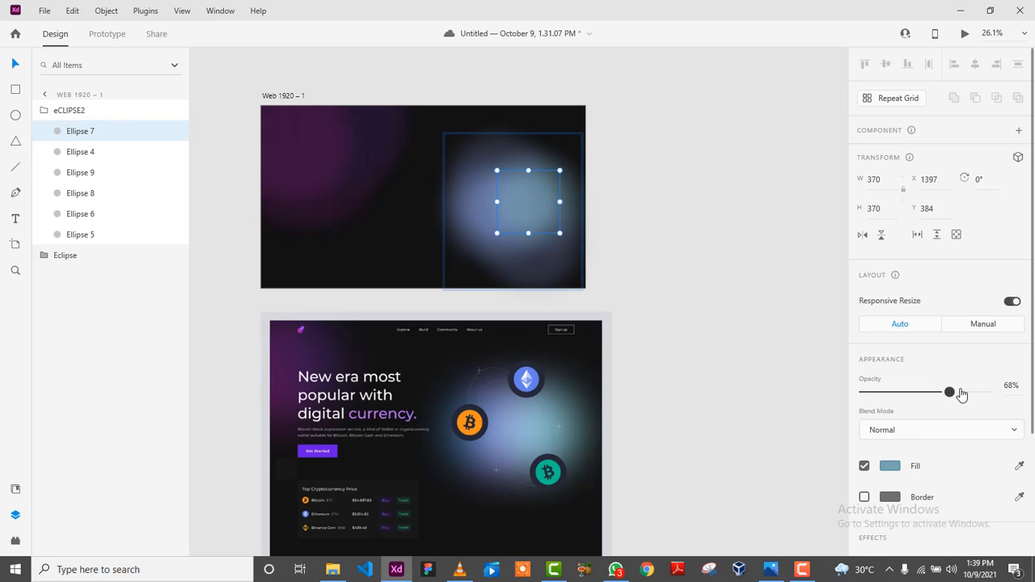
{"action": "mouse_move", "coordinate": [951, 392]}
{"action": "left_mouse_down"}
{"action": "mouse_move", "coordinate": [977, 391]}
{"action": "mouse_move", "coordinate": [952, 391]}
{"action": "left_mouse_up"}
{"action": "left_click", "coordinate": [81, 193]}
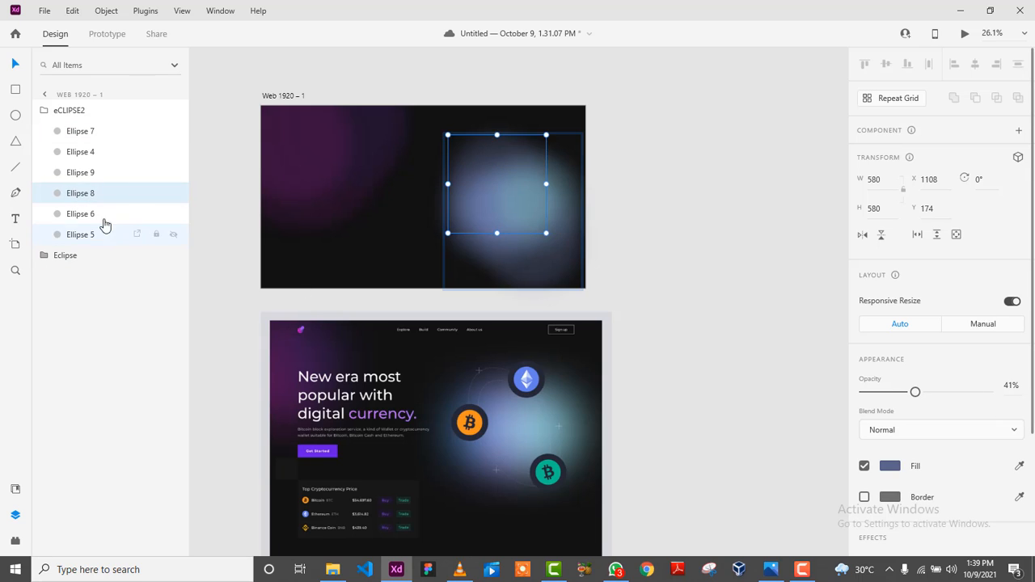
{"action": "left_click", "coordinate": [81, 213]}
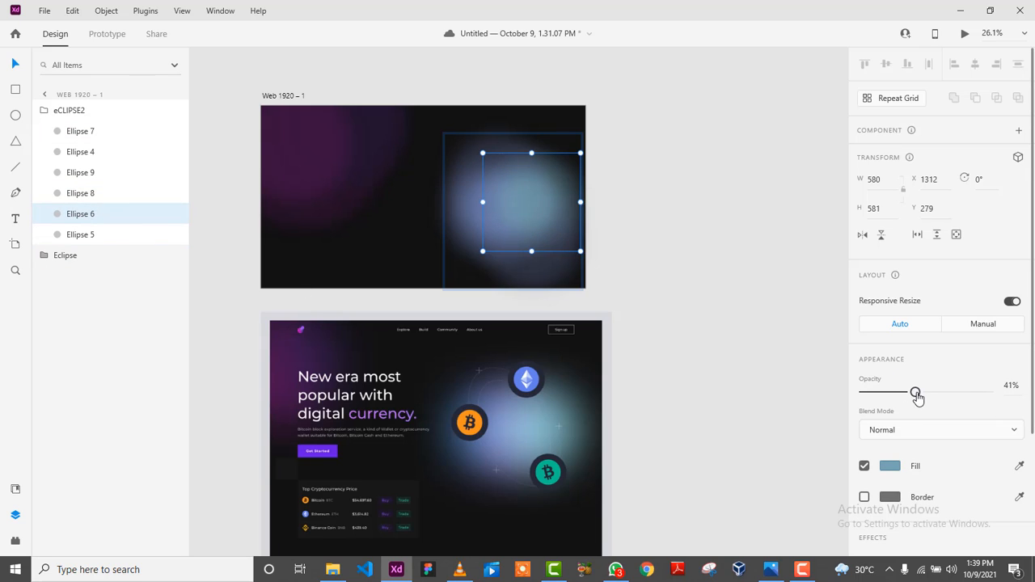
{"action": "left_click_drag", "start_coordinate": [914, 393], "coordinate": [966, 394]}
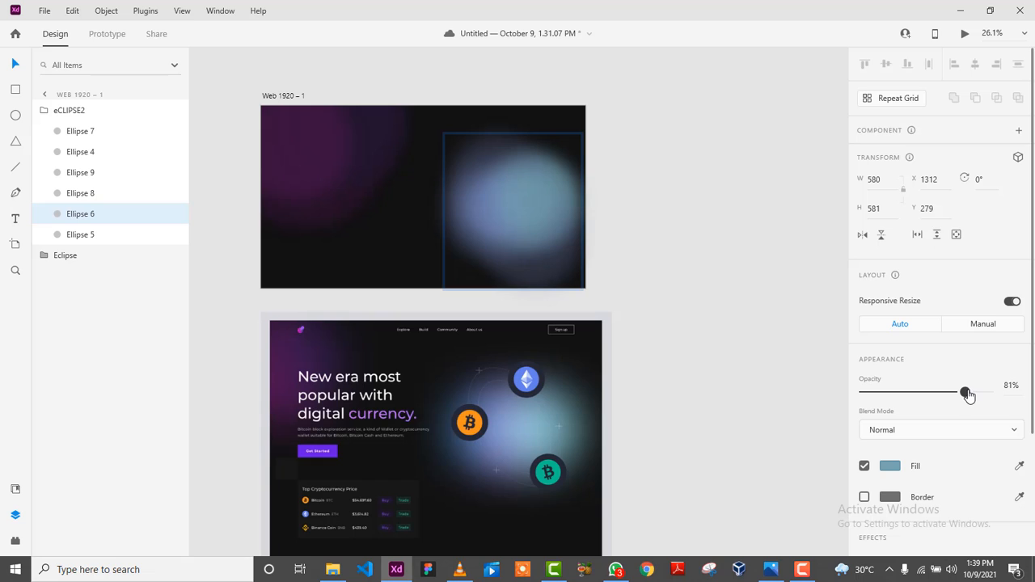
Review the brightened blue-teal glow by checking its individual ellipse layers.
{"action": "left_click", "coordinate": [723, 253]}
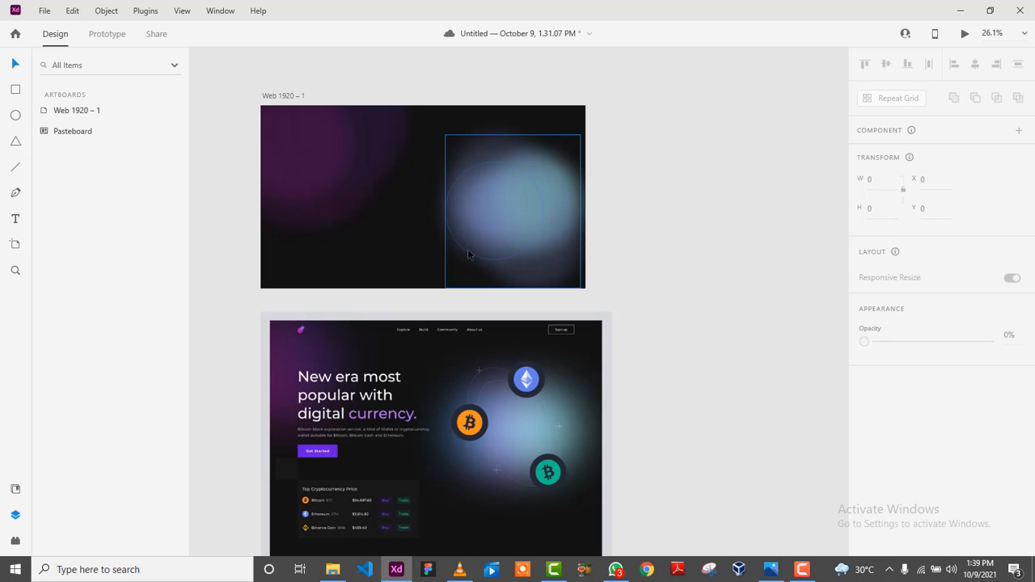
{"action": "left_click", "coordinate": [467, 249]}
{"action": "left_click", "coordinate": [72, 198]}
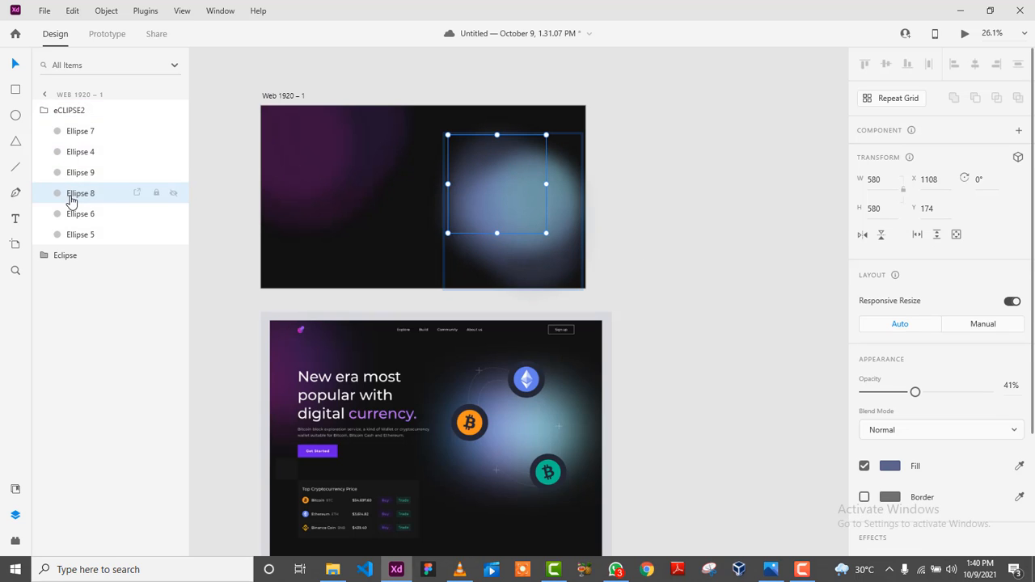
{"action": "left_click", "coordinate": [80, 215]}
{"action": "left_click", "coordinate": [80, 234]}
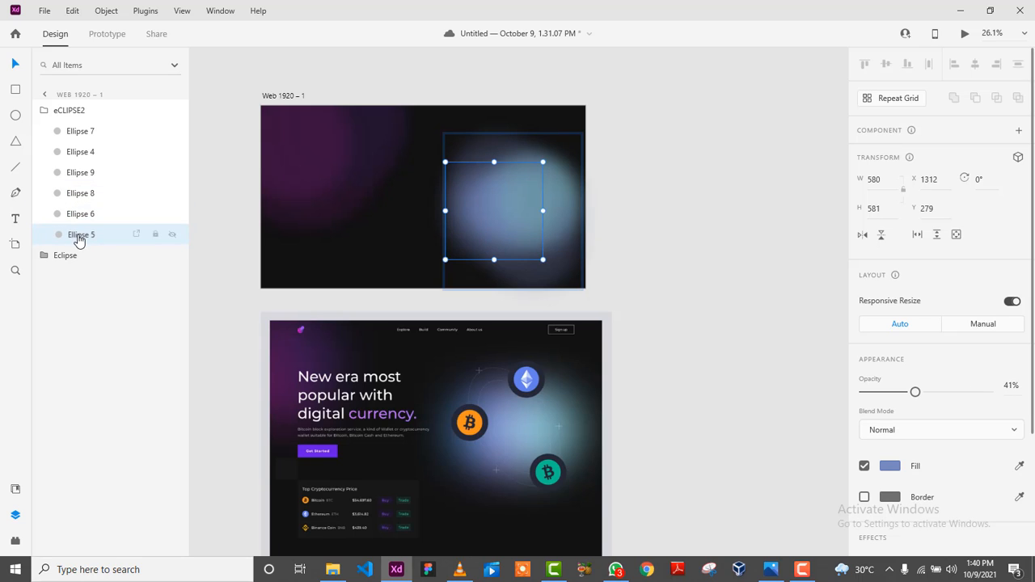
{"action": "left_click", "coordinate": [491, 211]}
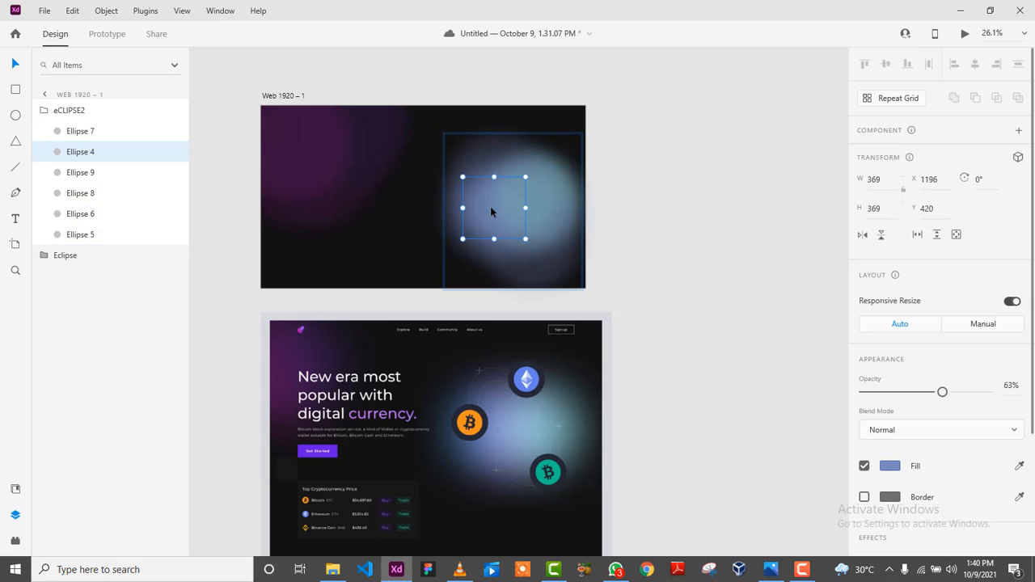
{"action": "left_click", "coordinate": [87, 220]}
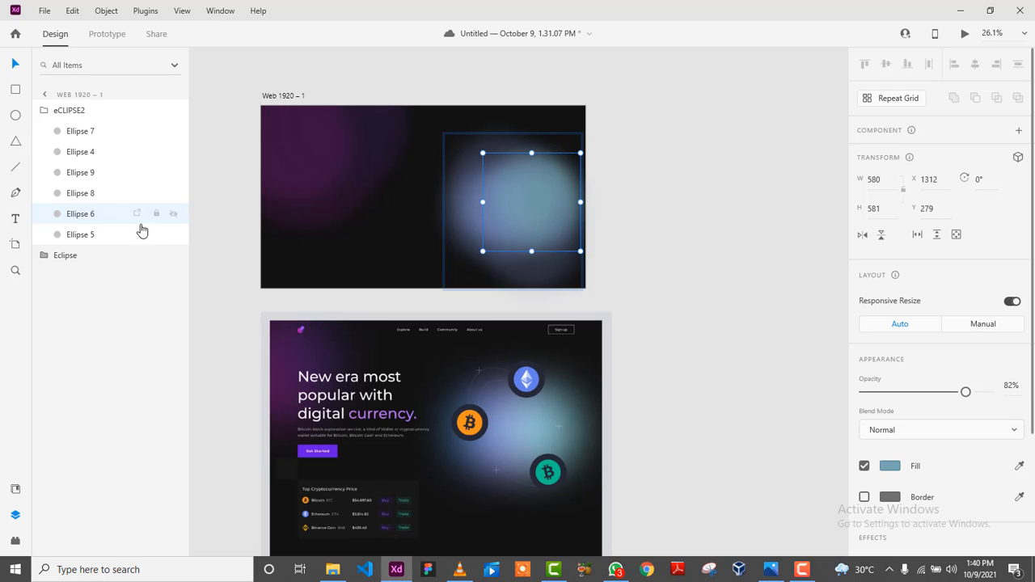
{"action": "left_click", "coordinate": [707, 289]}
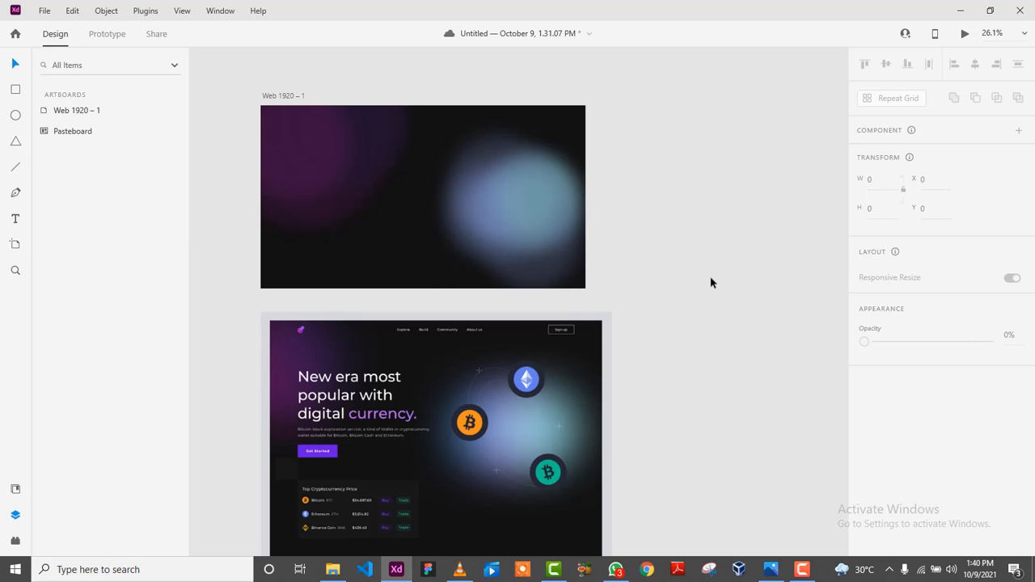
{"action": "left_click", "coordinate": [802, 568]}
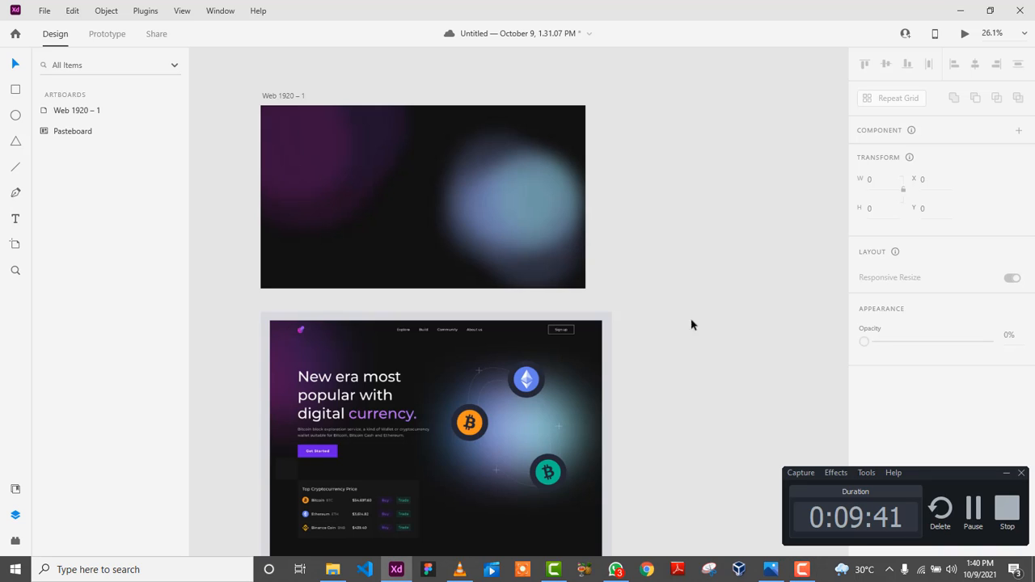
{"action": "left_click", "coordinate": [1006, 472]}
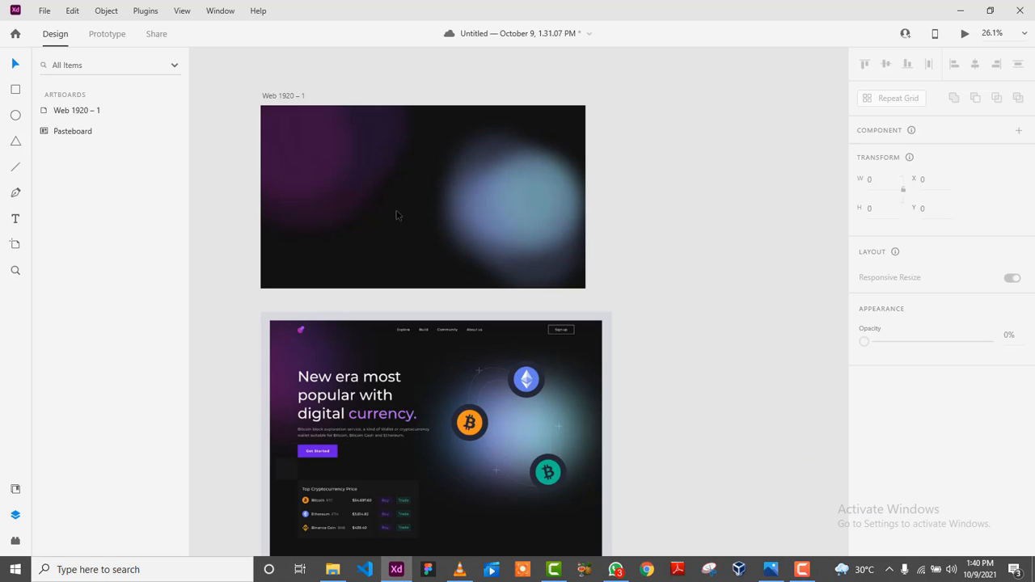
{"action": "scroll", "coordinate": [507, 415], "scroll_direction": "down", "scroll_amount": 1}
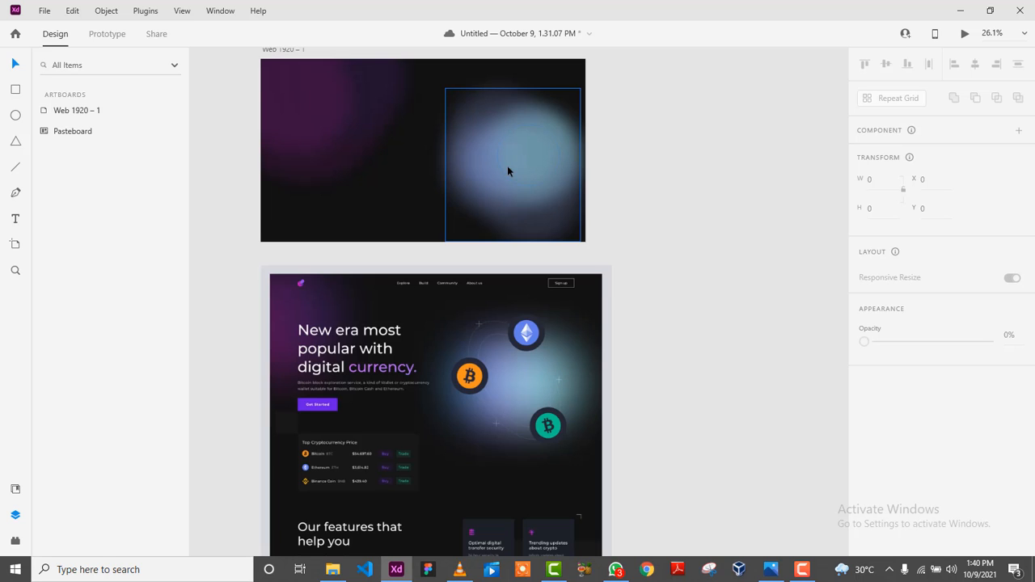
{"action": "scroll", "coordinate": [507, 165], "scroll_direction": "up", "scroll_amount": 1}
{"action": "scroll", "coordinate": [500, 374], "scroll_direction": "down", "scroll_amount": 2}
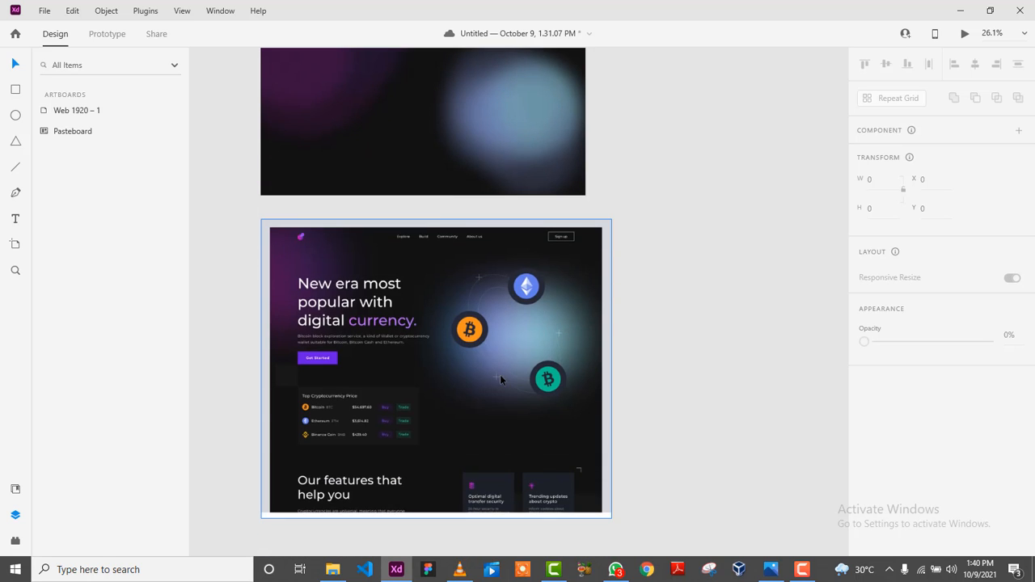
{"action": "scroll", "coordinate": [625, 327], "scroll_direction": "up", "scroll_amount": 1}
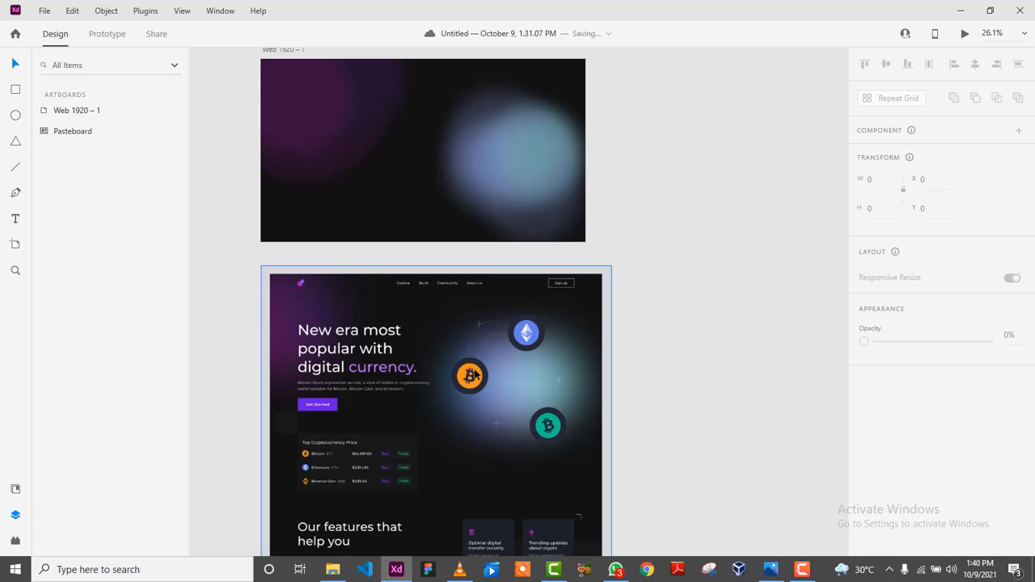
Draw a white ellipse over the blue glow and tilt it to -35°.
{"action": "left_click", "coordinate": [15, 117]}
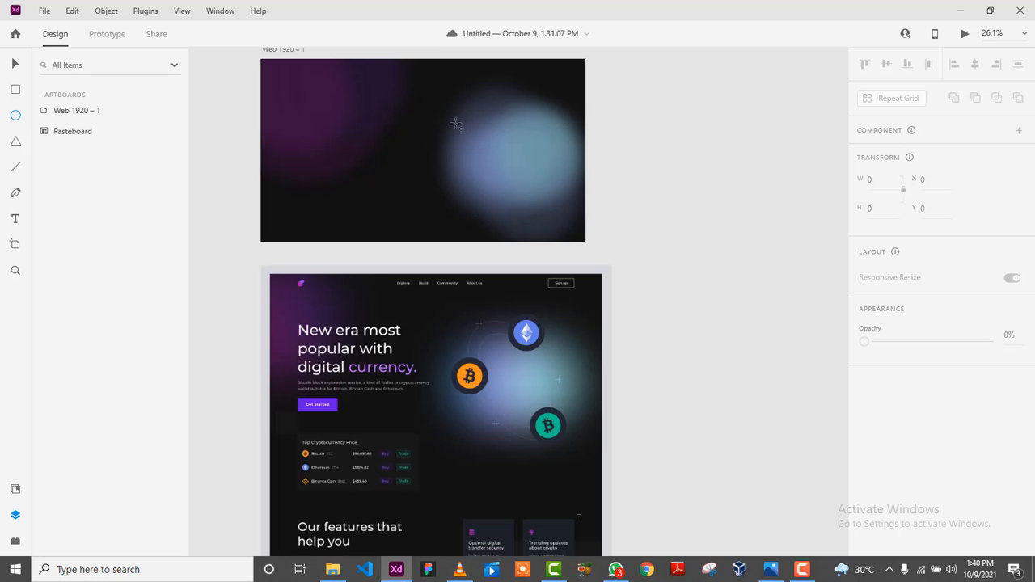
{"action": "mouse_move", "coordinate": [449, 113]}
{"action": "left_mouse_down"}
{"action": "mouse_move", "coordinate": [575, 232]}
{"action": "mouse_move", "coordinate": [614, 286]}
{"action": "mouse_move", "coordinate": [502, 192]}
{"action": "left_mouse_up"}
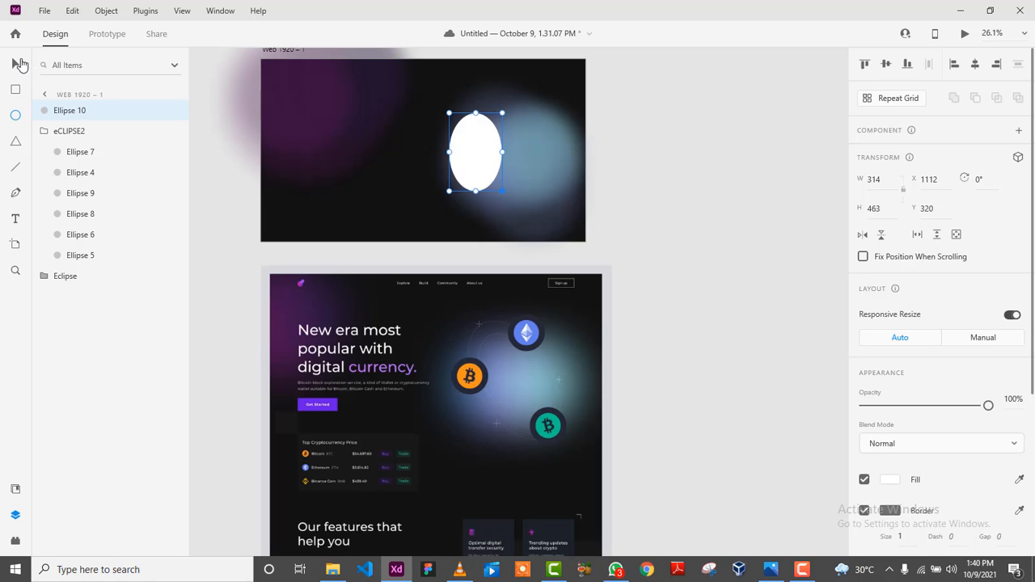
{"action": "left_click", "coordinate": [16, 64]}
{"action": "left_click_drag", "start_coordinate": [449, 194], "coordinate": [476, 212]}
{"action": "left_click_drag", "start_coordinate": [483, 154], "coordinate": [508, 166]}
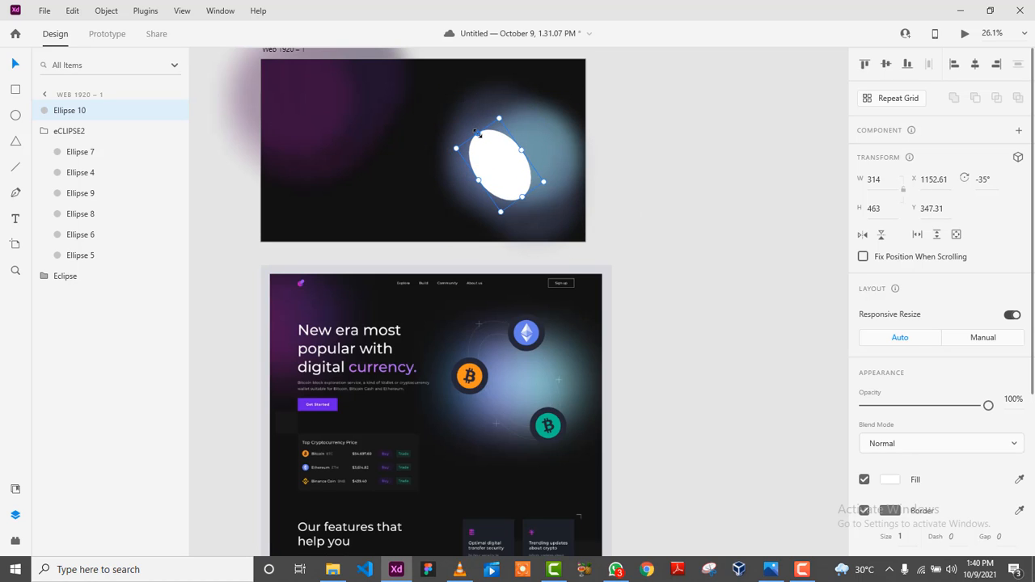
Stretch the tilted ellipse to 435 × 868 and shift it lower right.
{"action": "left_click_drag", "start_coordinate": [479, 134], "coordinate": [447, 107]}
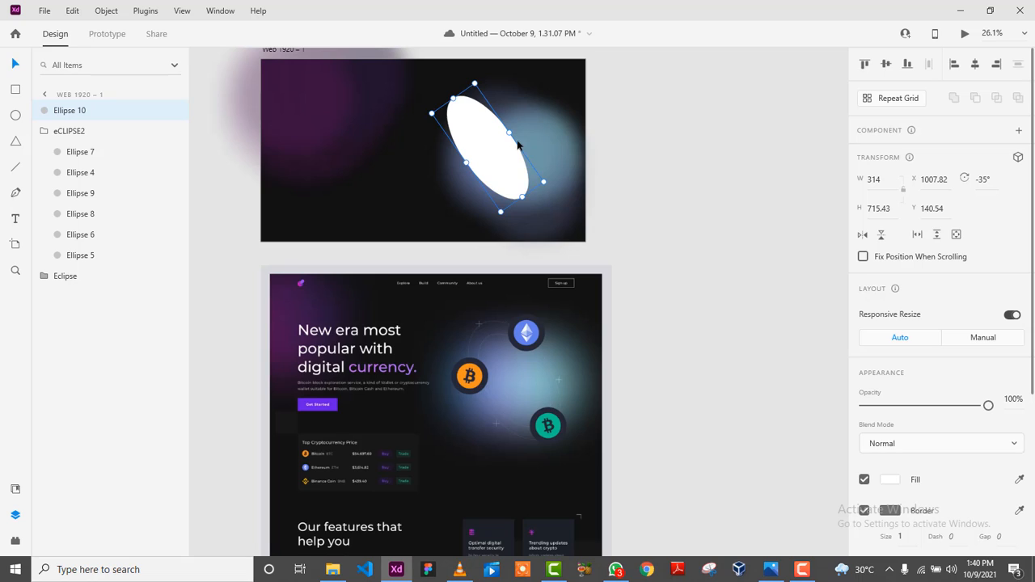
{"action": "left_click_drag", "start_coordinate": [513, 130], "coordinate": [528, 123]}
{"action": "left_click_drag", "start_coordinate": [533, 192], "coordinate": [547, 212]}
{"action": "left_click_drag", "start_coordinate": [506, 157], "coordinate": [512, 170]}
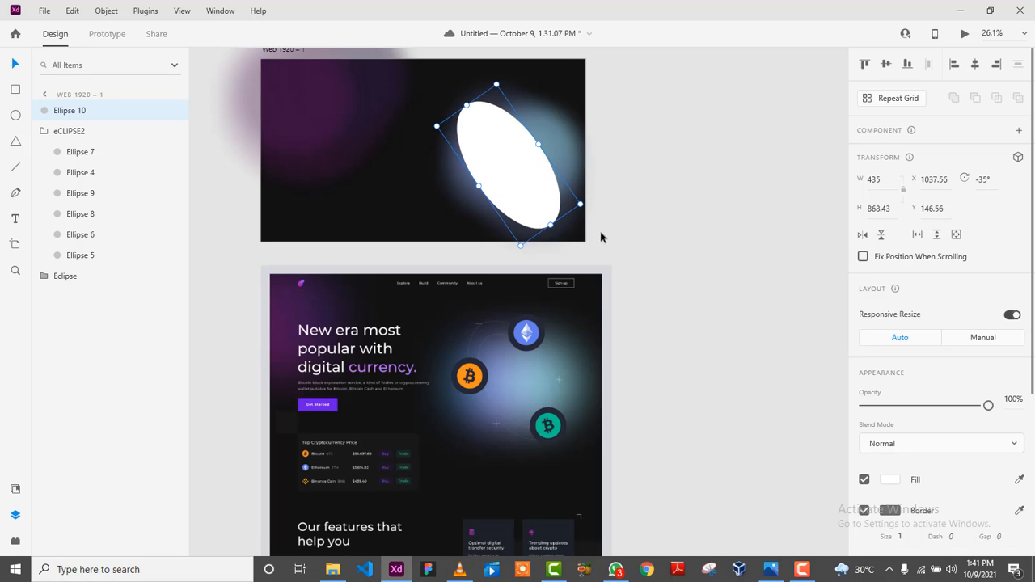
Turn the ellipse into a white #FFFFFF outline ring and adjust its size and position.
{"action": "left_click", "coordinate": [864, 480]}
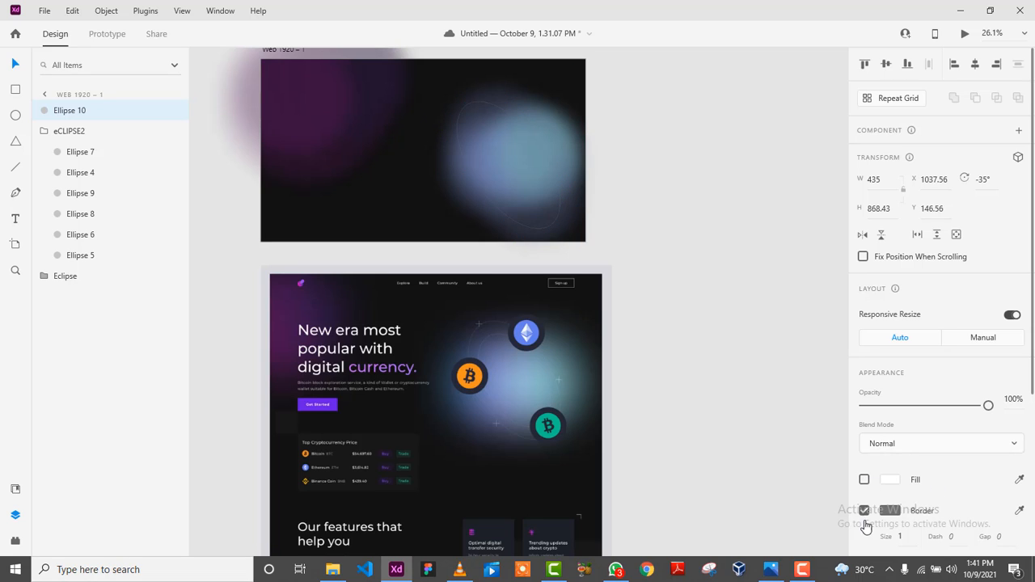
{"action": "left_click", "coordinate": [892, 510]}
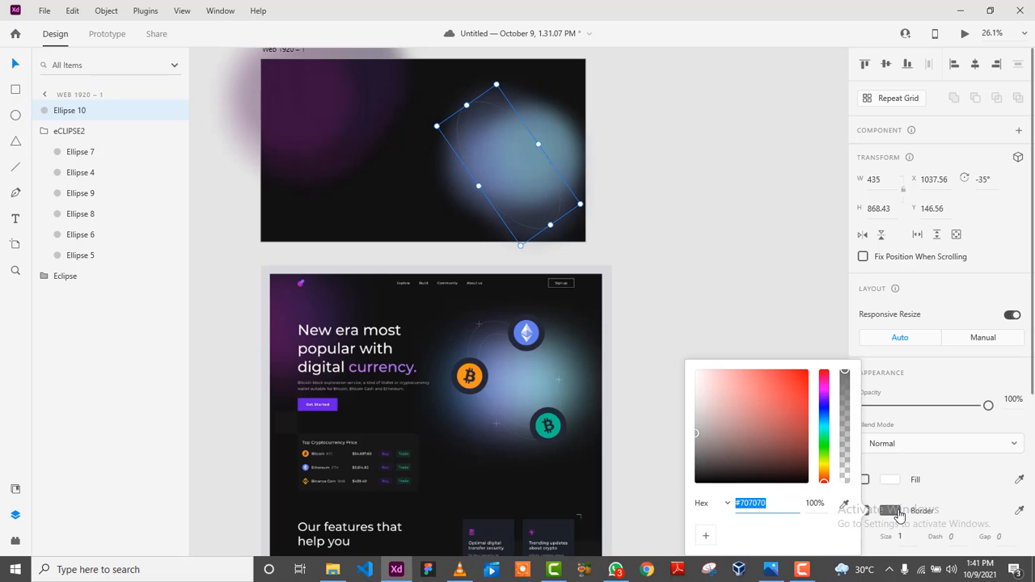
{"action": "left_click_drag", "start_coordinate": [731, 412], "coordinate": [670, 359]}
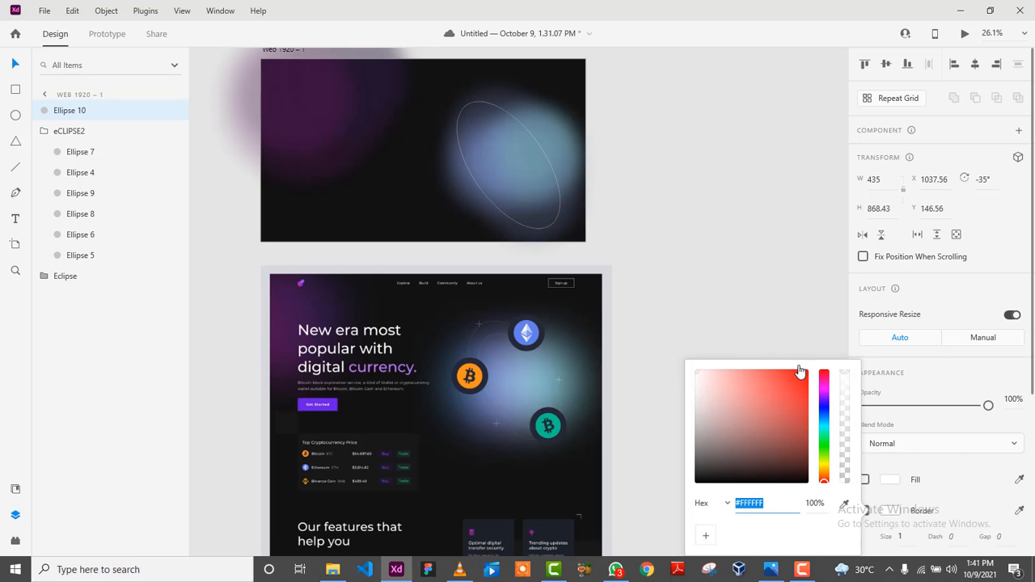
{"action": "left_click", "coordinate": [910, 469]}
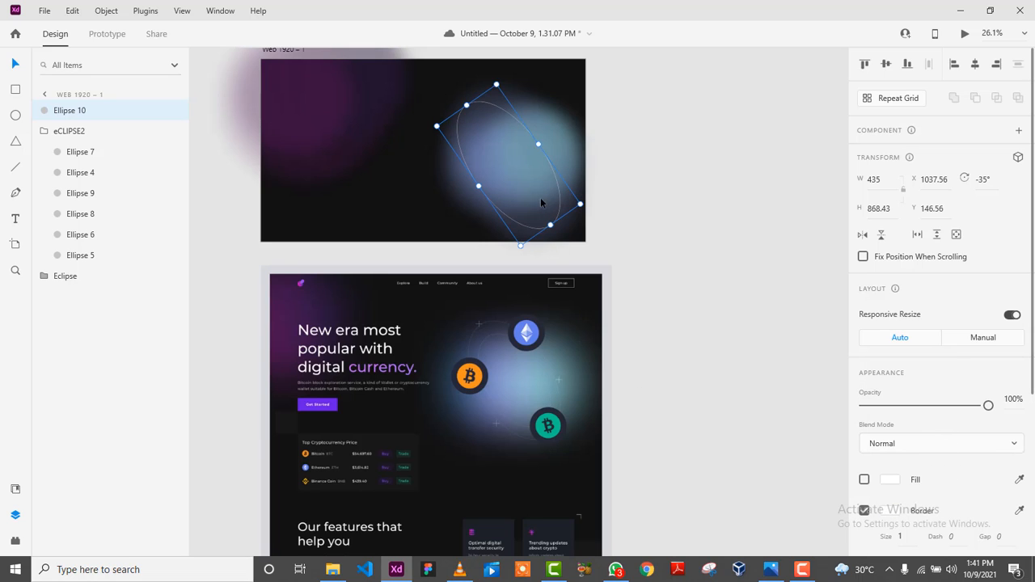
{"action": "scroll", "coordinate": [931, 508], "scroll_direction": "down", "scroll_amount": 2}
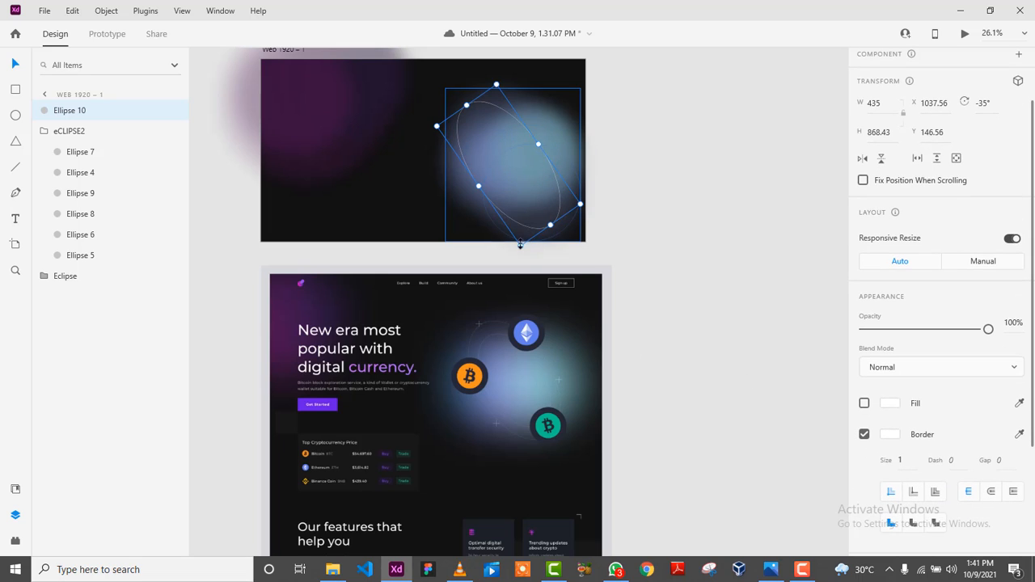
{"action": "left_click_drag", "start_coordinate": [520, 243], "coordinate": [518, 208]}
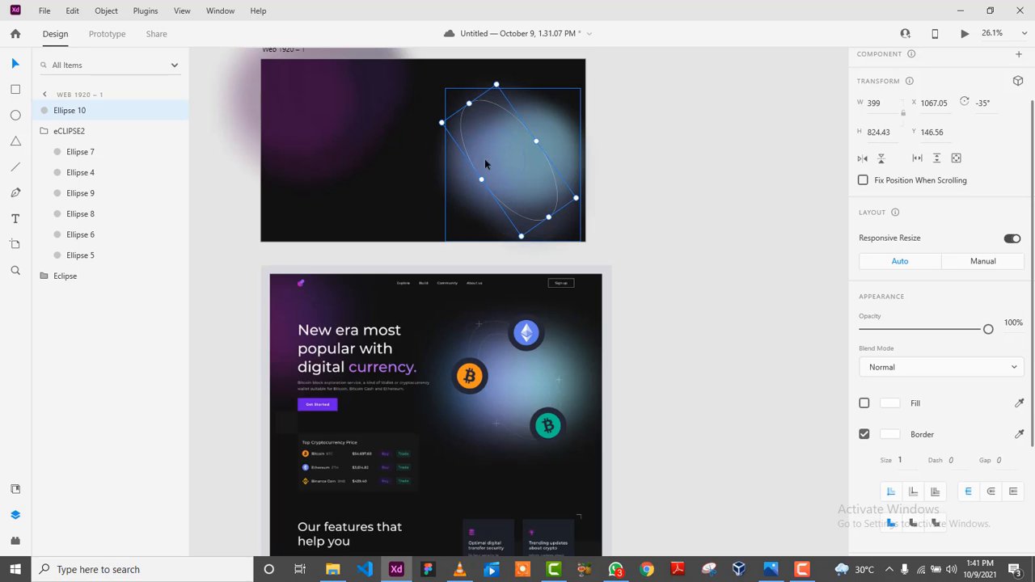
{"action": "left_click_drag", "start_coordinate": [521, 122], "coordinate": [519, 119]}
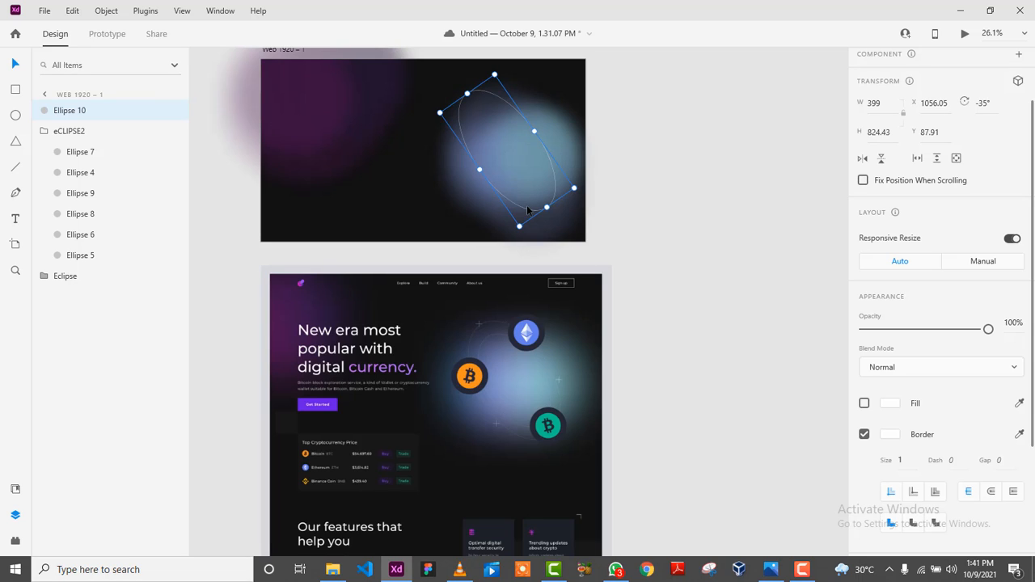
Duplicate the ring as Ellipse 11, shrunk to 304 × 627 inside the first.
{"action": "key", "text": "alt"}
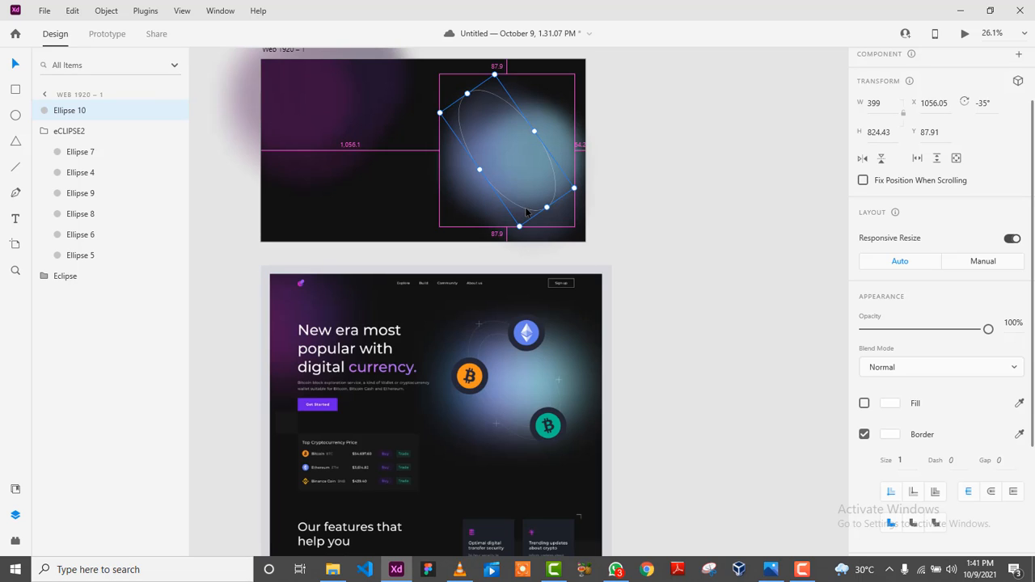
{"action": "left_click_drag", "start_coordinate": [526, 212], "coordinate": [536, 134]}
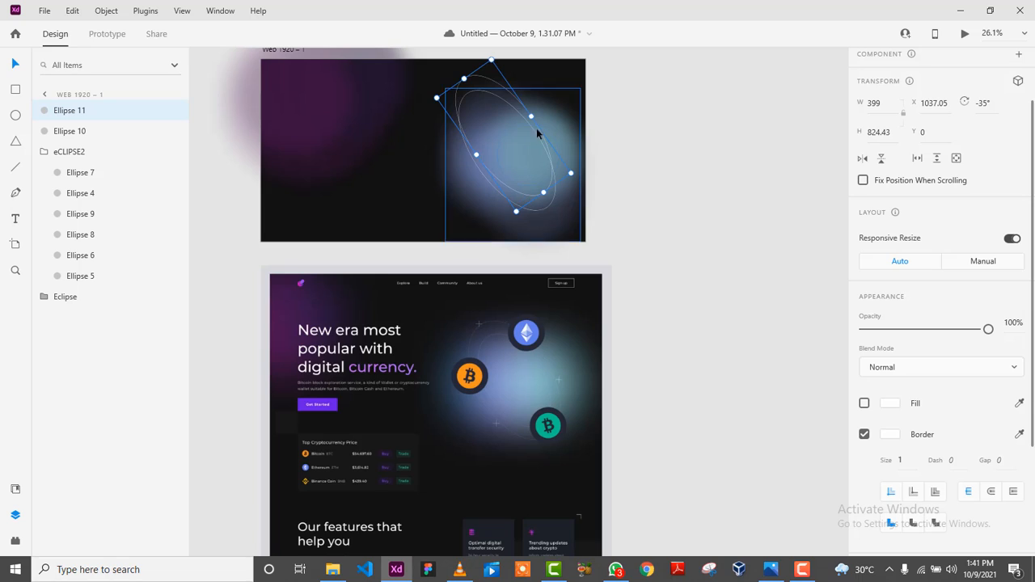
{"action": "left_click_drag", "start_coordinate": [491, 57], "coordinate": [498, 95]}
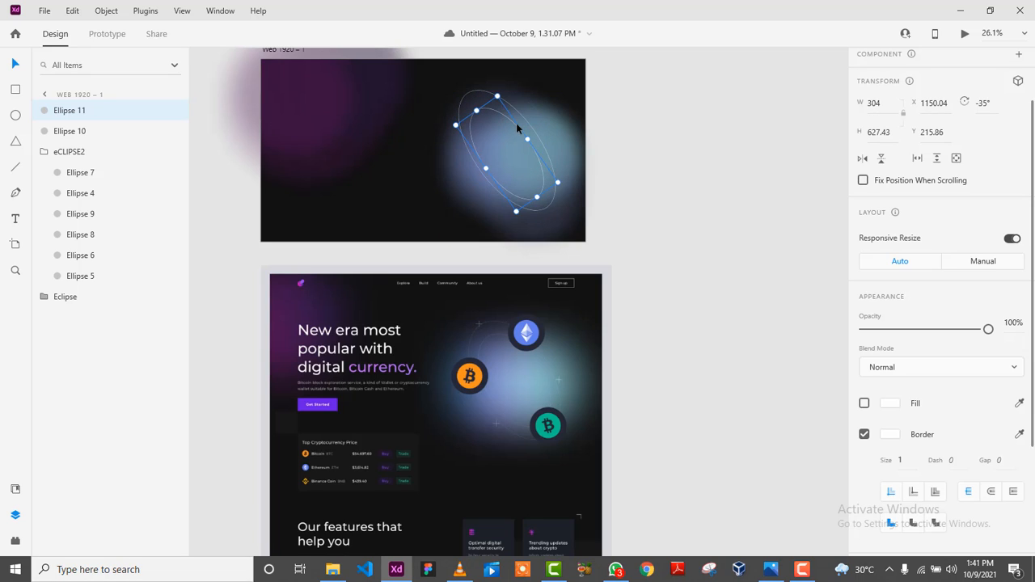
{"action": "left_click", "coordinate": [669, 160]}
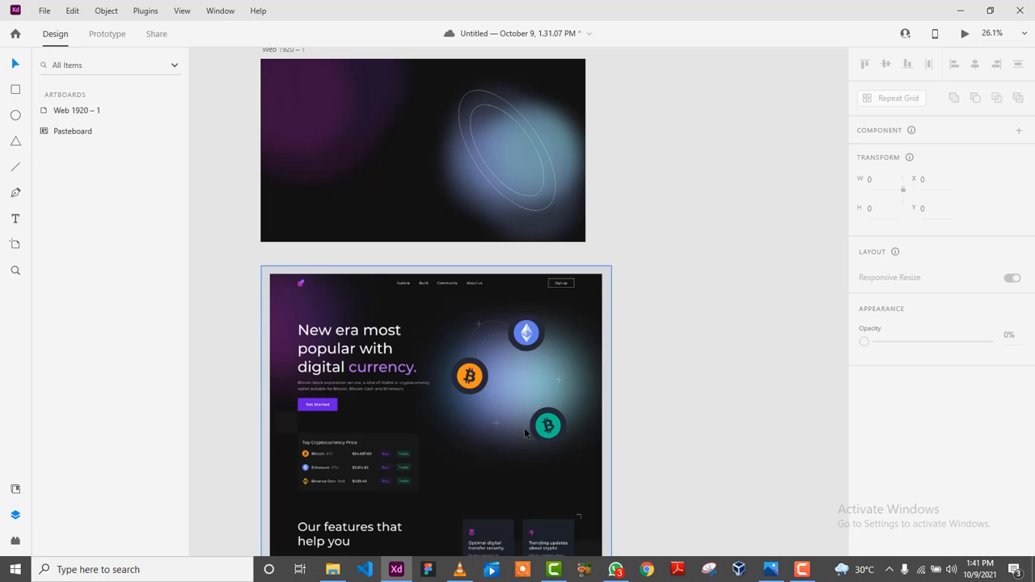
Draw a short vertical white line in the hero's dark left area.
{"action": "left_click", "coordinate": [16, 168]}
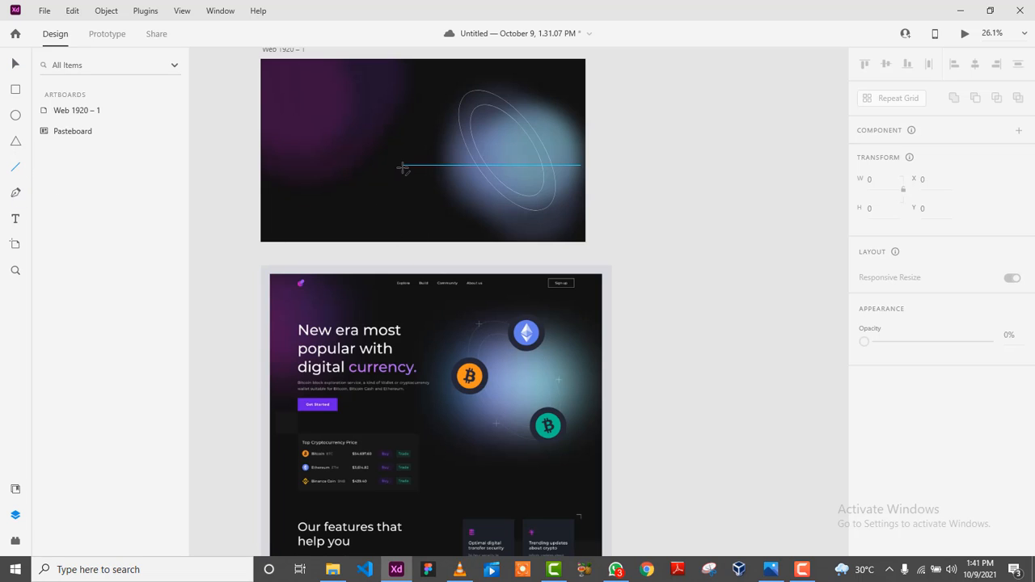
{"action": "left_click_drag", "start_coordinate": [403, 169], "coordinate": [404, 192]}
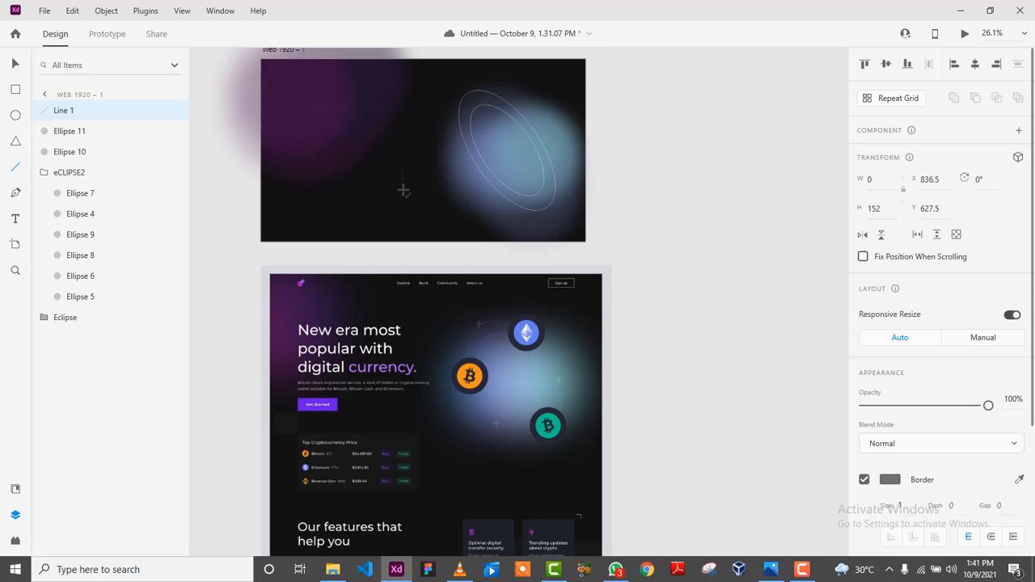
{"action": "scroll", "coordinate": [901, 469], "scroll_direction": "down", "scroll_amount": 3}
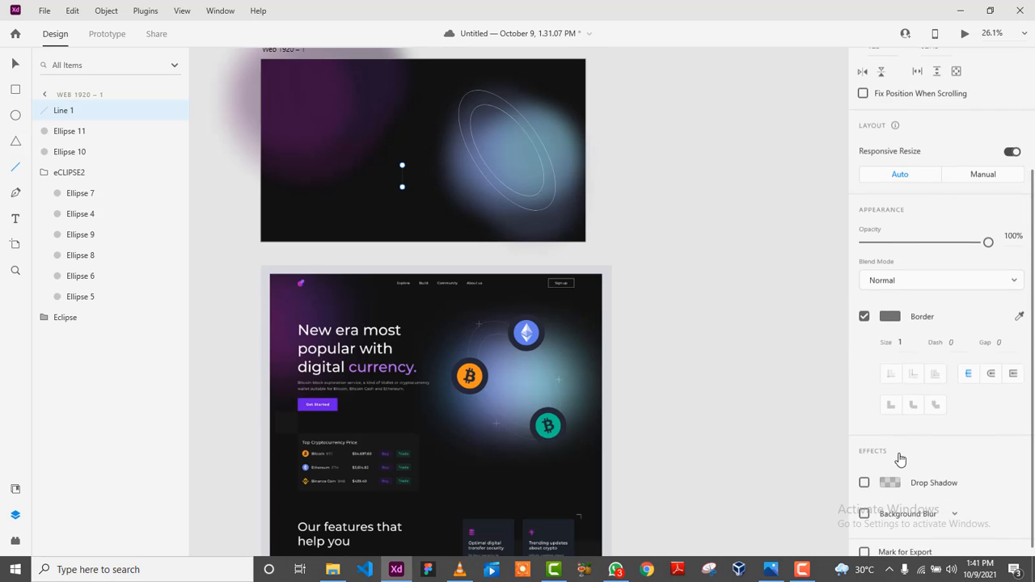
{"action": "scroll", "coordinate": [901, 460], "scroll_direction": "down", "scroll_amount": 1}
{"action": "left_click", "coordinate": [890, 305]}
{"action": "left_click", "coordinate": [721, 245]}
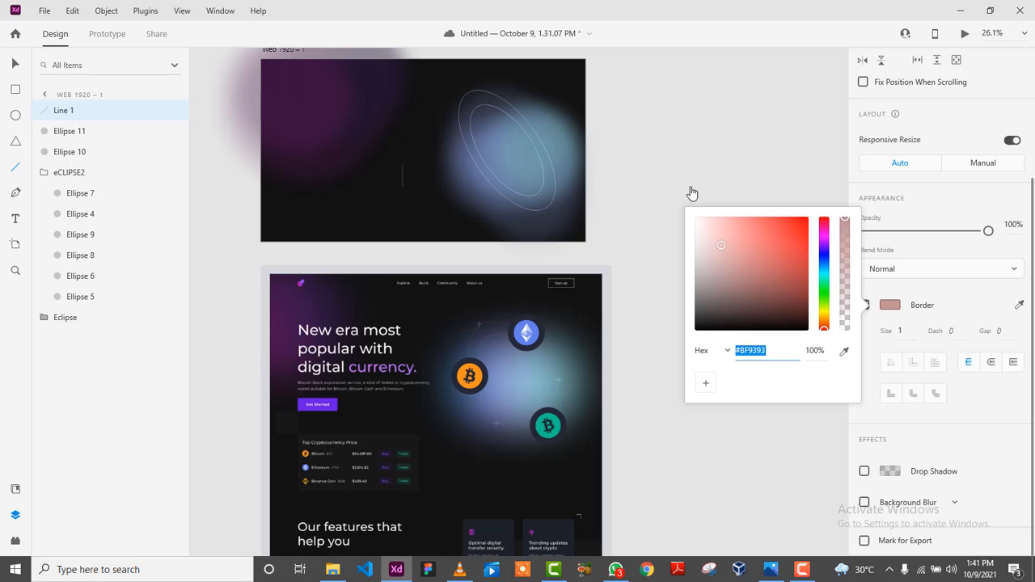
{"action": "key", "text": "Escape"}
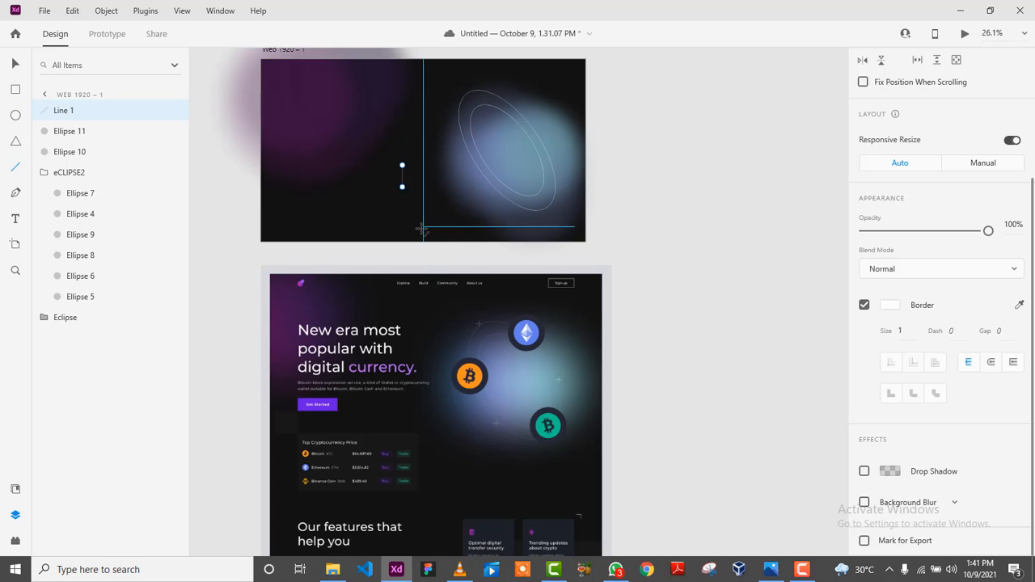
{"action": "scroll", "coordinate": [422, 230], "scroll_direction": "up", "scroll_amount": 5}
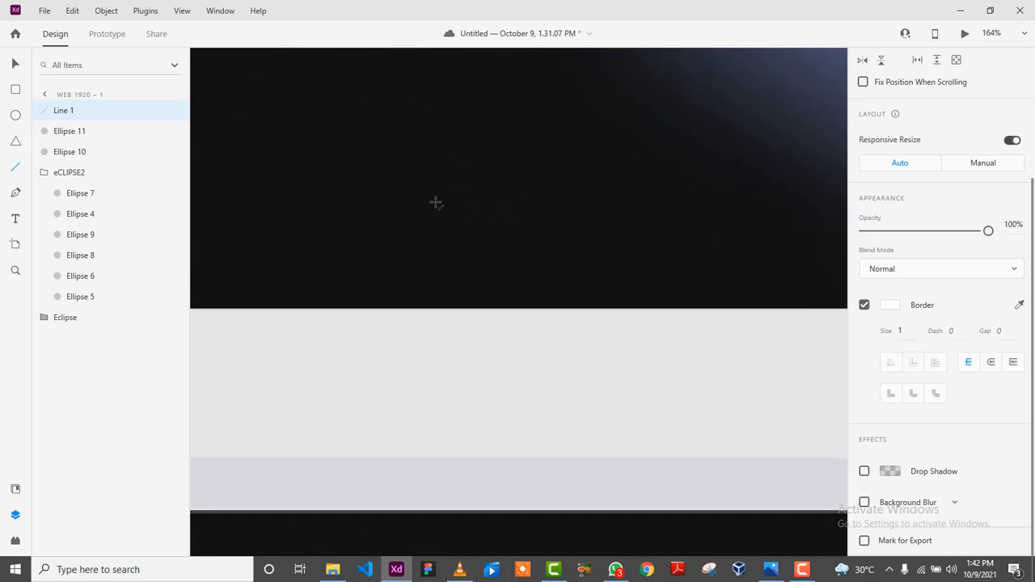
{"action": "scroll", "coordinate": [436, 203], "scroll_direction": "down", "scroll_amount": 5}
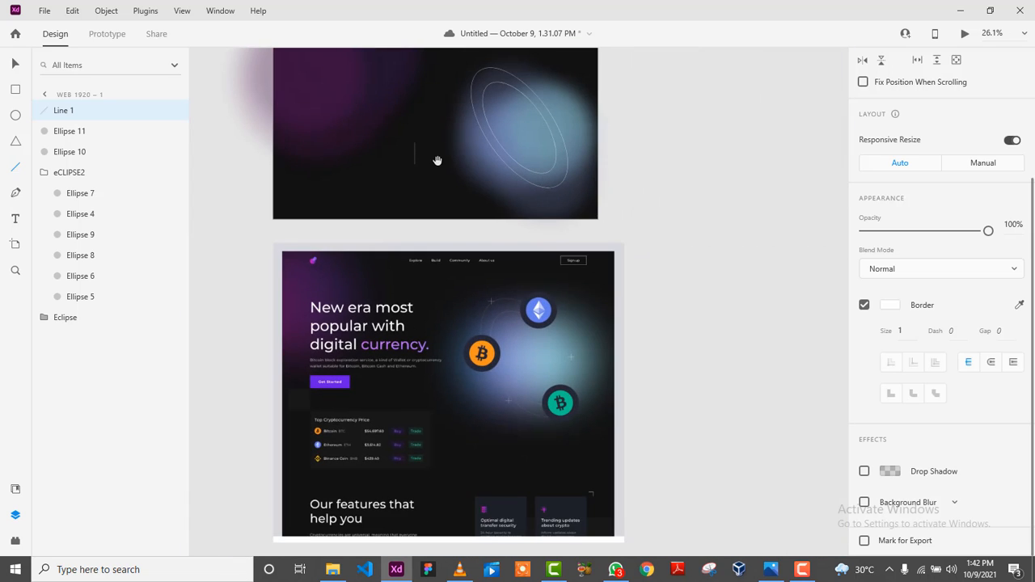
{"action": "scroll", "coordinate": [435, 160], "scroll_direction": "up", "scroll_amount": 3}
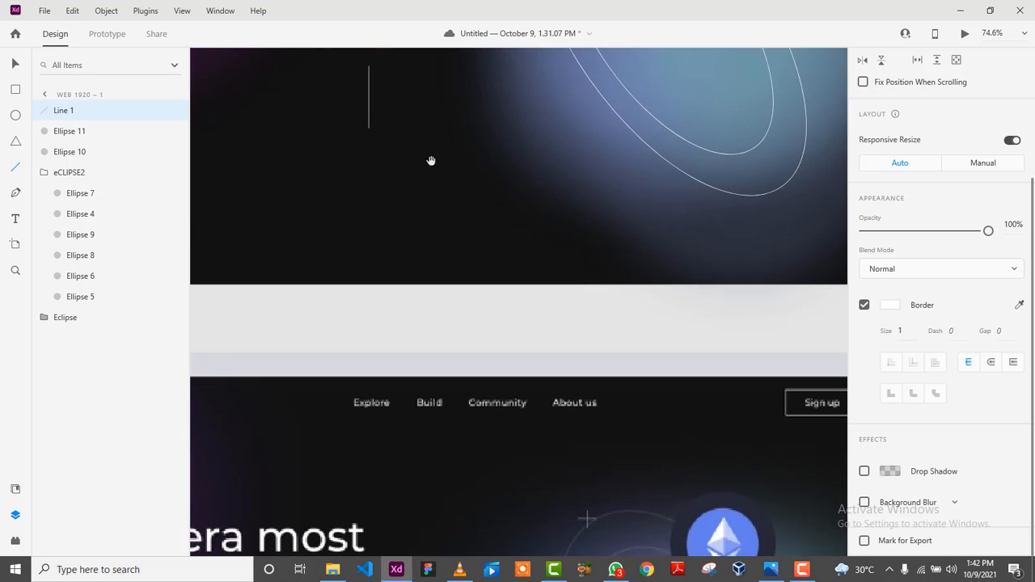
{"action": "left_click_drag", "start_coordinate": [432, 160], "coordinate": [487, 245]}
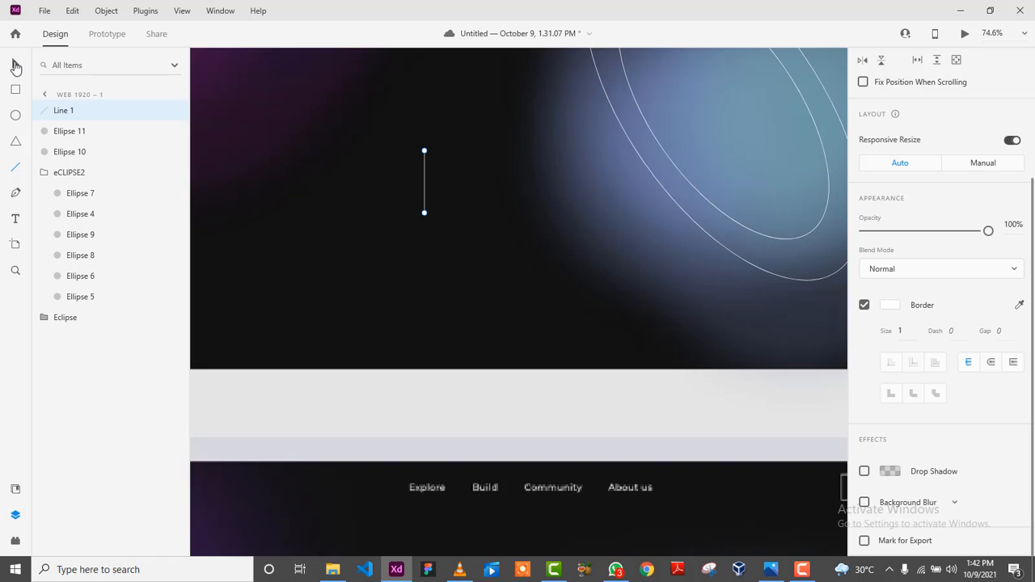
Duplicate the line, rotate the copy horizontal, and centre it across the original.
{"action": "left_click", "coordinate": [14, 65]}
{"action": "left_click_drag", "start_coordinate": [425, 198], "coordinate": [437, 198]}
{"action": "scroll", "coordinate": [1003, 311], "scroll_direction": "up", "scroll_amount": 3}
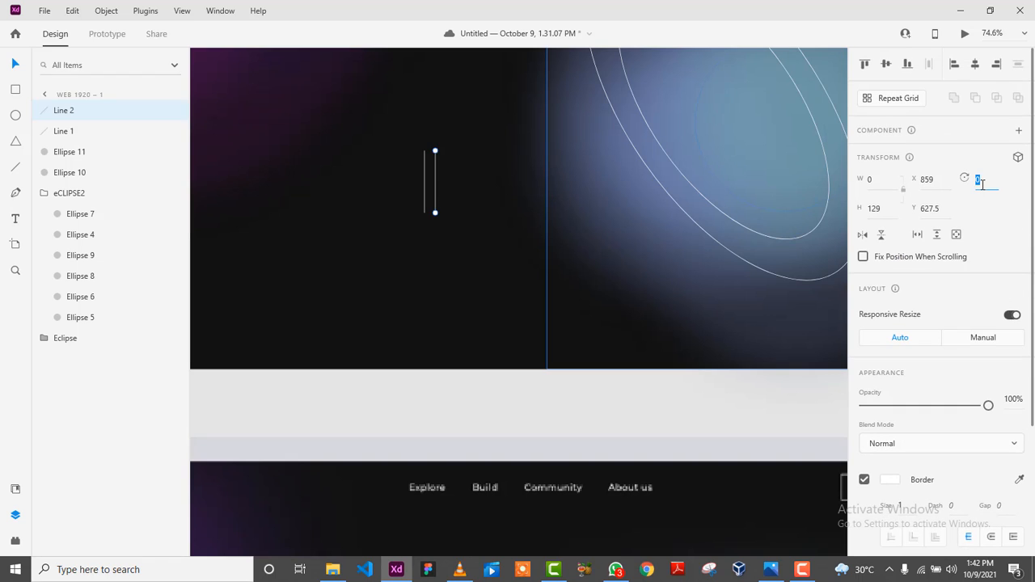
{"action": "type", "text": "0"}
{"action": "key", "text": "Return"}
{"action": "left_click", "coordinate": [419, 185]}
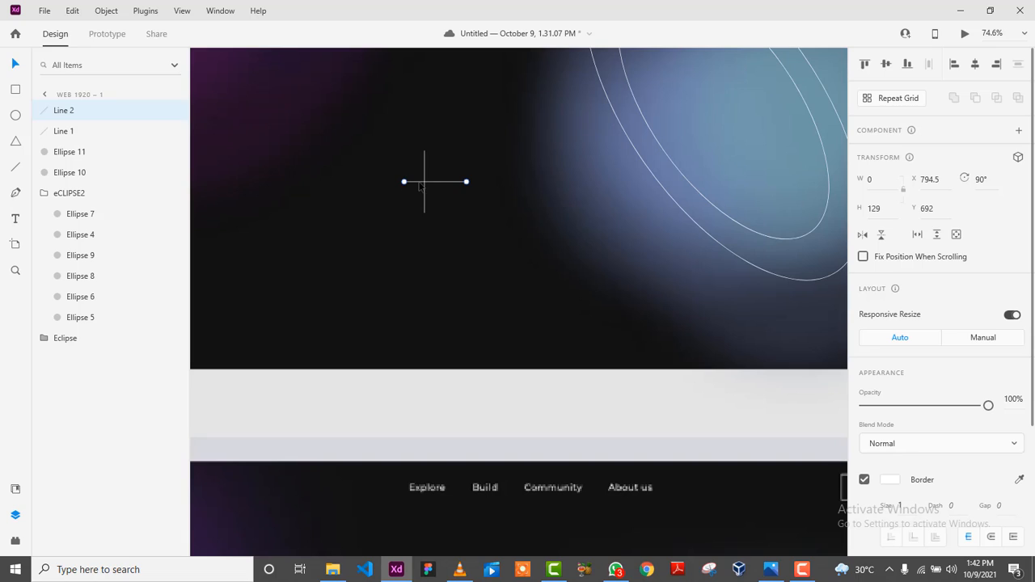
{"action": "left_click_drag", "start_coordinate": [437, 187], "coordinate": [430, 187]}
Scale the plus sign down to about 54 px high.
{"action": "left_click_drag", "start_coordinate": [499, 285], "coordinate": [390, 148]}
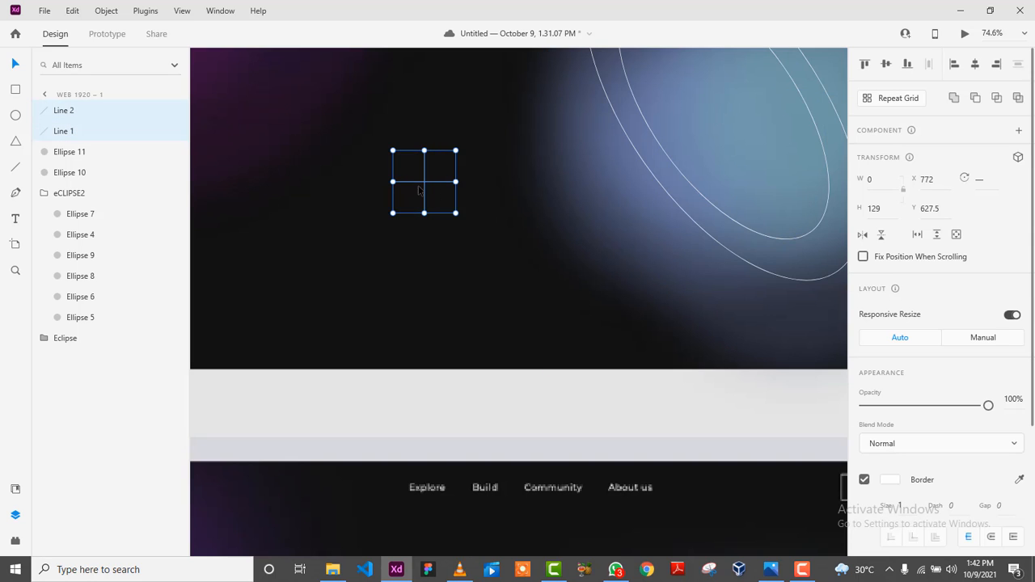
{"action": "left_click_drag", "start_coordinate": [457, 214], "coordinate": [420, 177]}
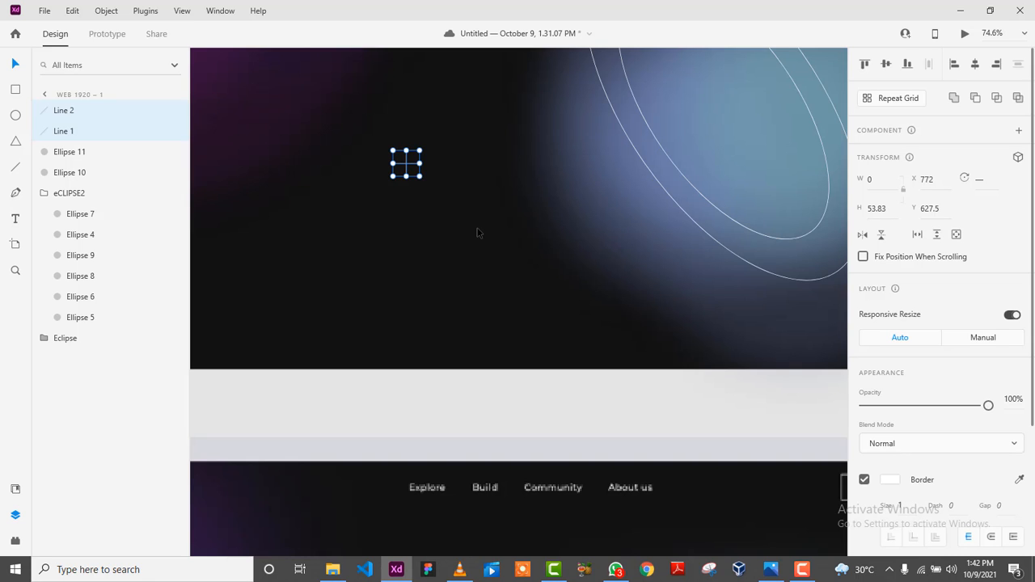
{"action": "left_click_drag", "start_coordinate": [477, 233], "coordinate": [368, 374]}
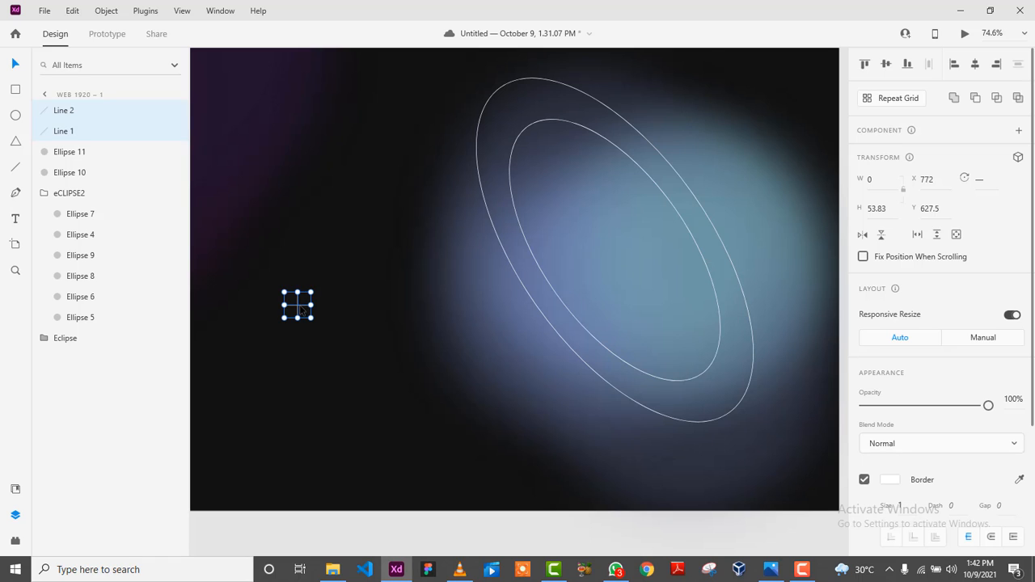
Place a copy of the white plus sign atop the outer ring, undoing a stray line copy.
{"action": "left_click_drag", "start_coordinate": [301, 309], "coordinate": [529, 81]}
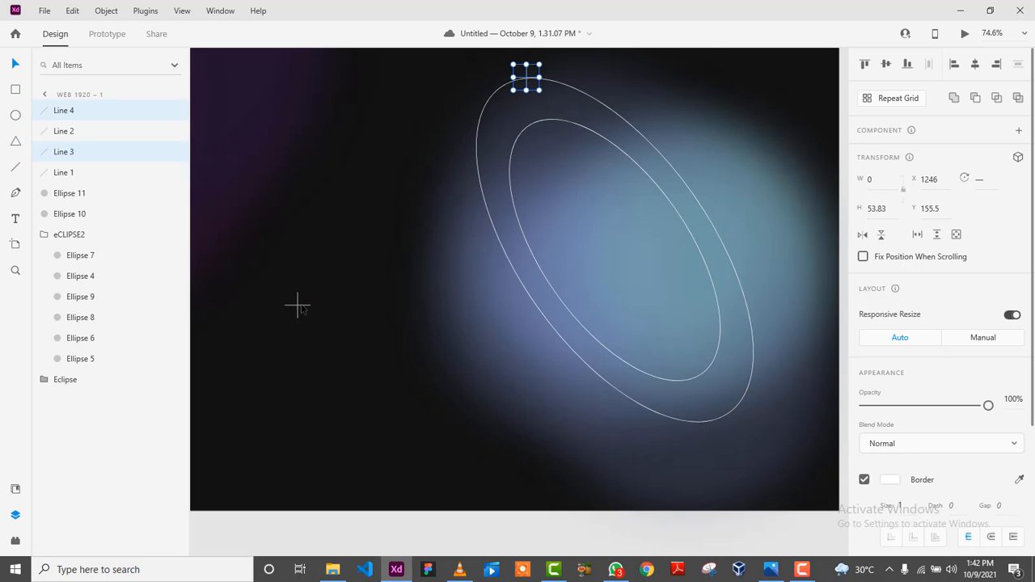
{"action": "left_click_drag", "start_coordinate": [301, 306], "coordinate": [587, 359]}
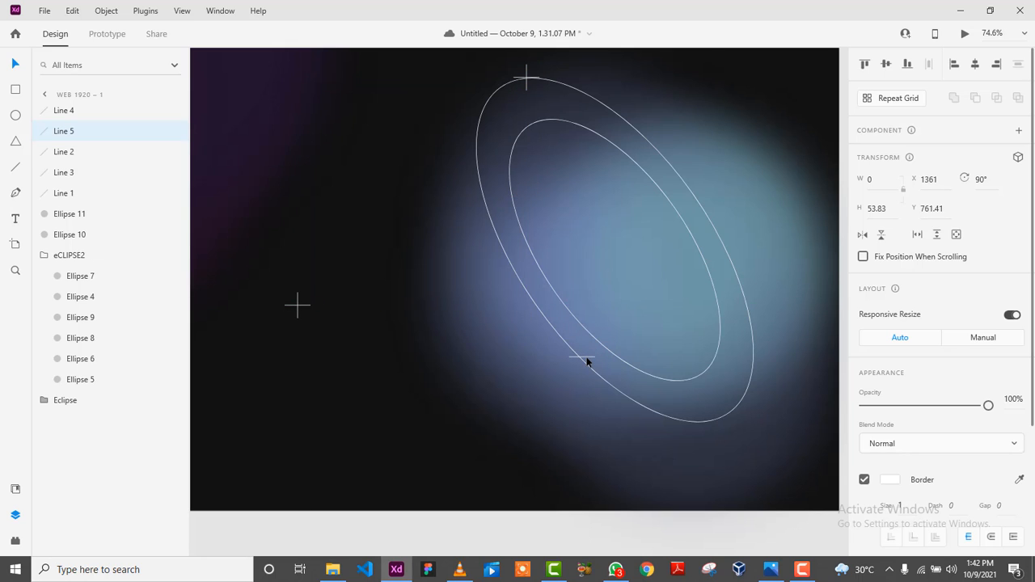
{"action": "key", "text": "ctrl+z"}
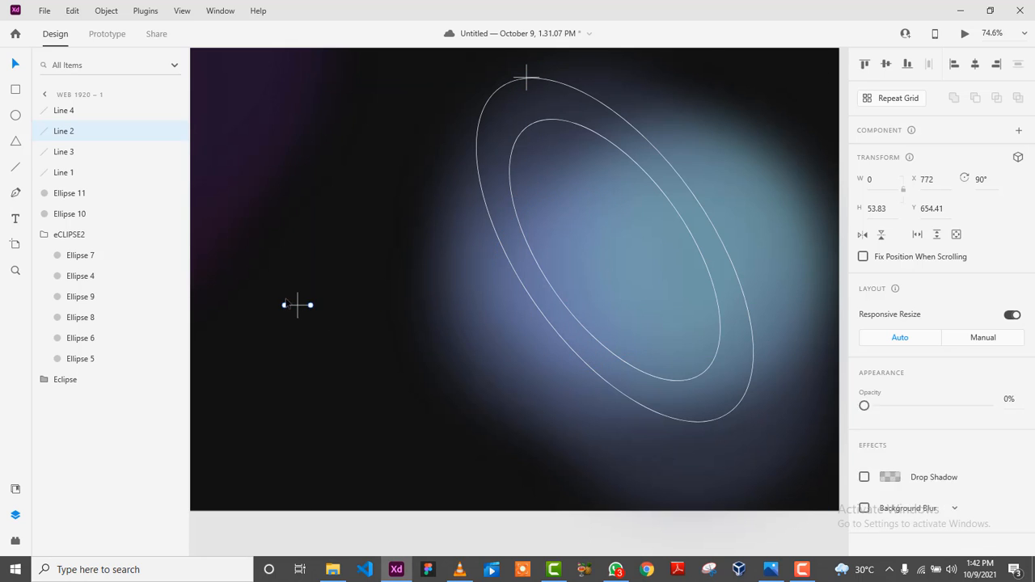
{"action": "mouse_move", "coordinate": [268, 278]}
{"action": "left_mouse_down"}
{"action": "mouse_move", "coordinate": [337, 358]}
{"action": "mouse_move", "coordinate": [267, 271]}
{"action": "left_mouse_up"}
{"action": "right_click", "coordinate": [301, 310]}
{"action": "left_click", "coordinate": [347, 383]}
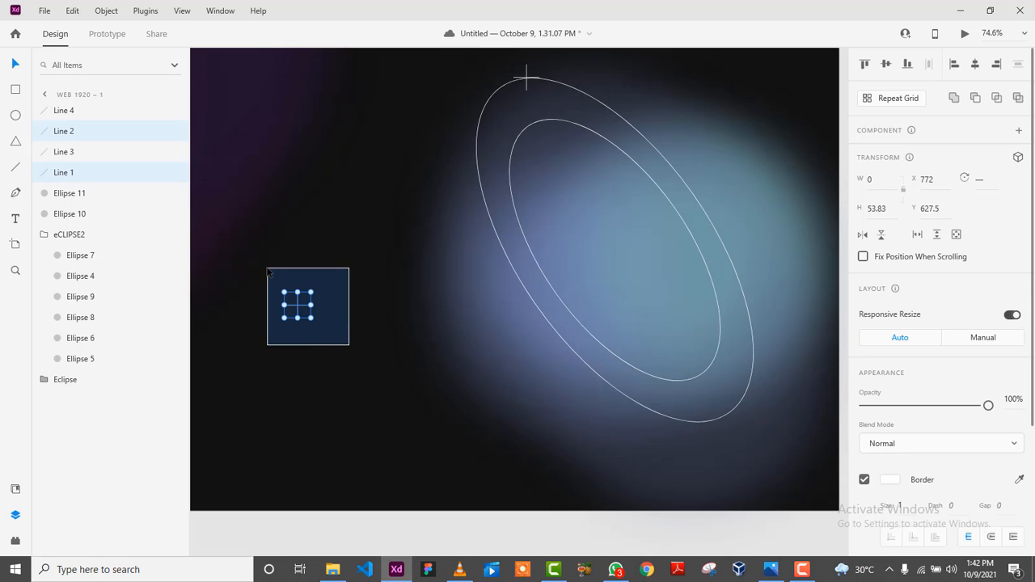
Group Lines 1–2 and Lines 3–4 into plus signs, then move a copy onto the lower ring edge.
{"action": "left_click", "coordinate": [85, 131], "text": "ctrl"}
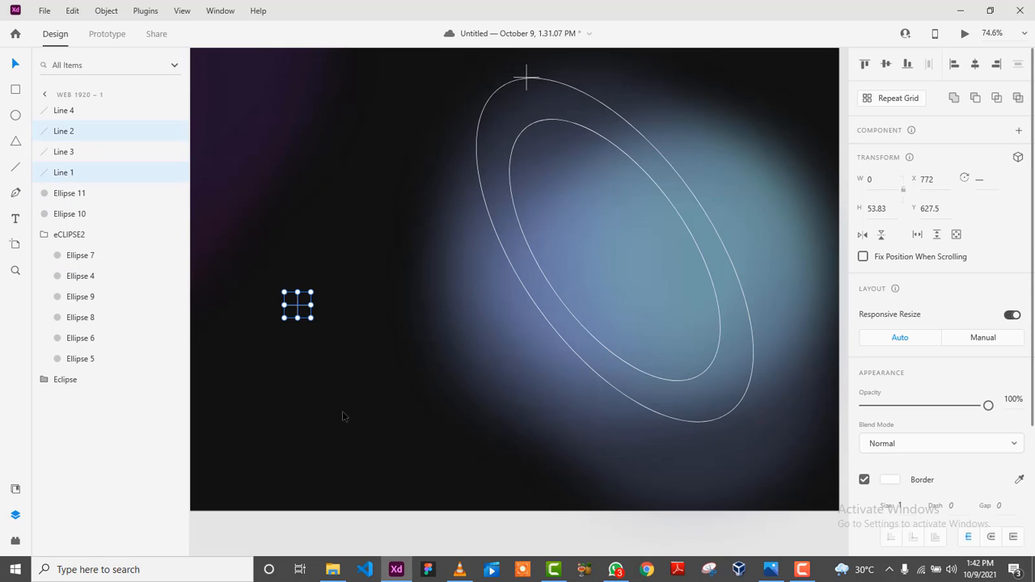
{"action": "right_click", "coordinate": [85, 132]}
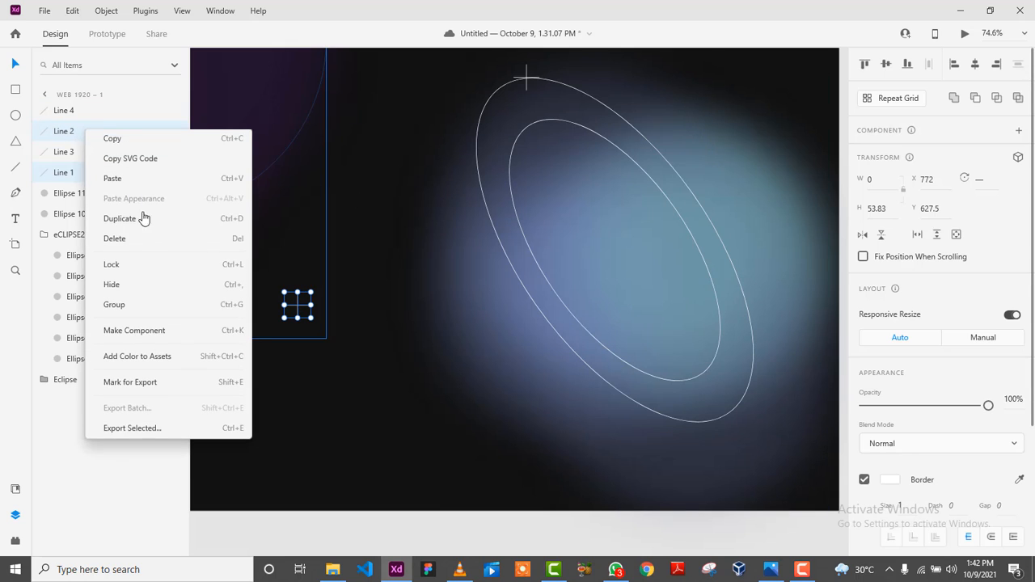
{"action": "left_click", "coordinate": [128, 309]}
{"action": "left_click", "coordinate": [81, 151]}
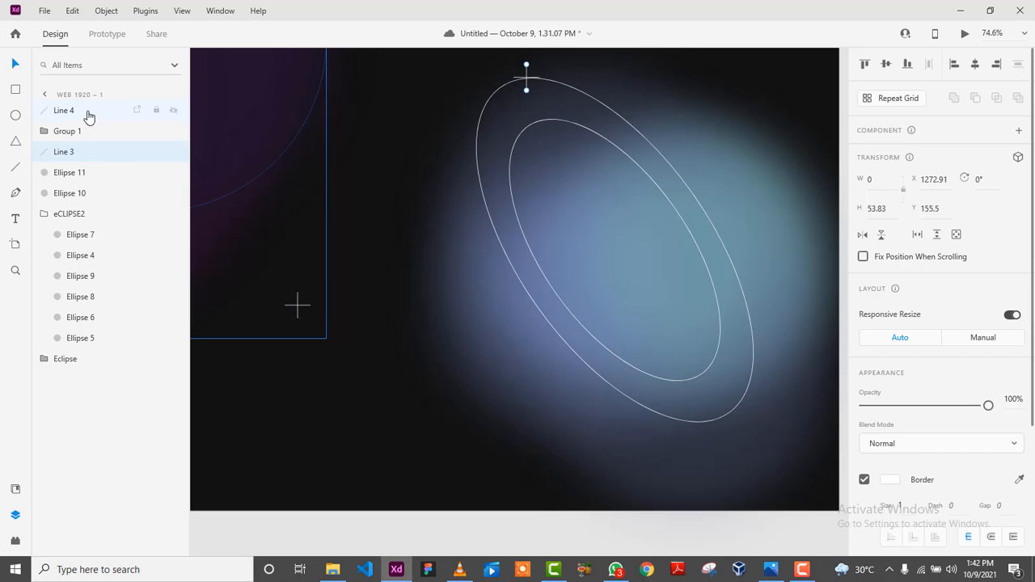
{"action": "left_click", "coordinate": [83, 137], "text": "ctrl"}
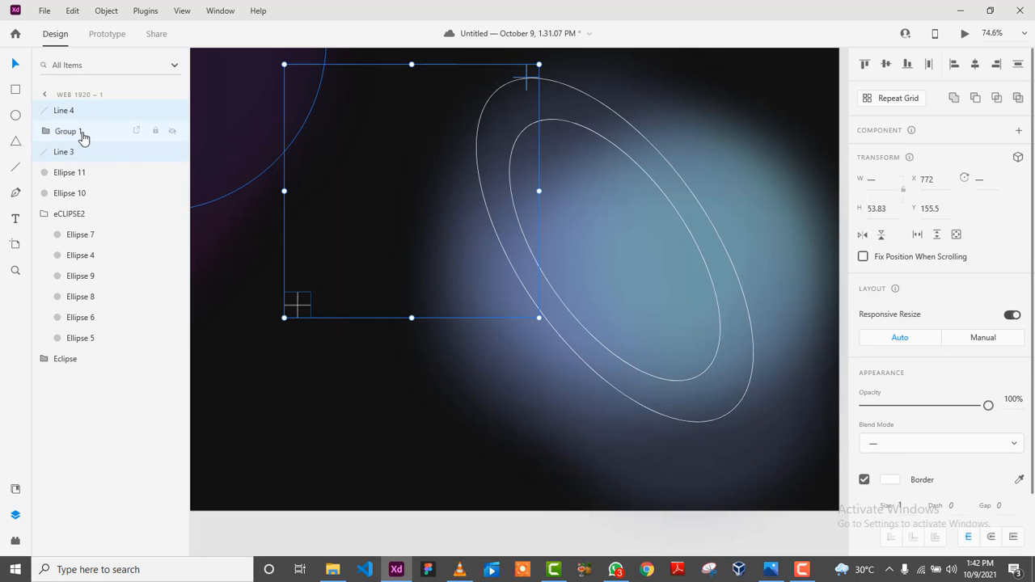
{"action": "right_click", "coordinate": [87, 161]}
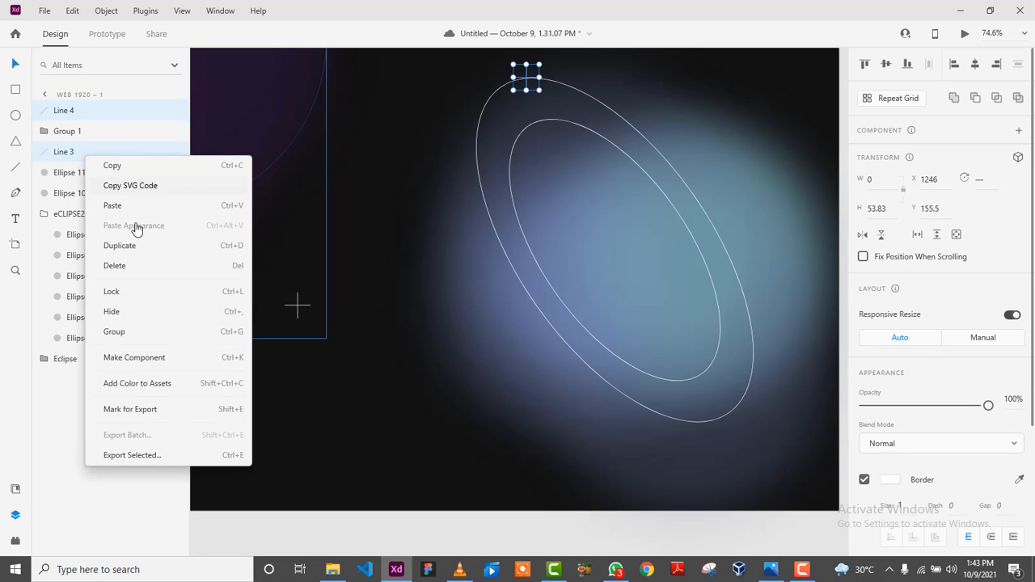
{"action": "left_click", "coordinate": [127, 330]}
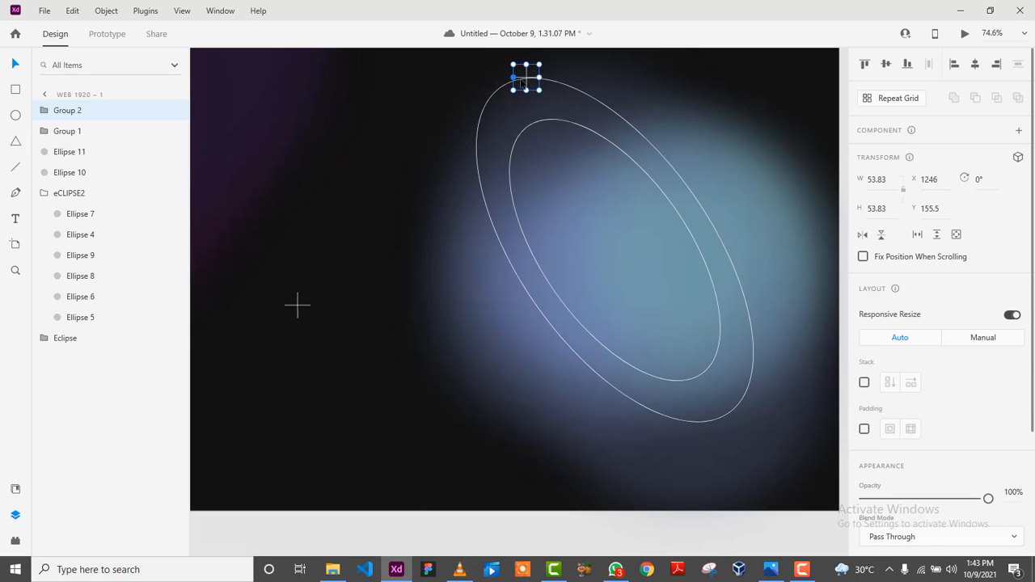
{"action": "left_click", "coordinate": [300, 309]}
{"action": "left_click_drag", "start_coordinate": [299, 308], "coordinate": [536, 303]}
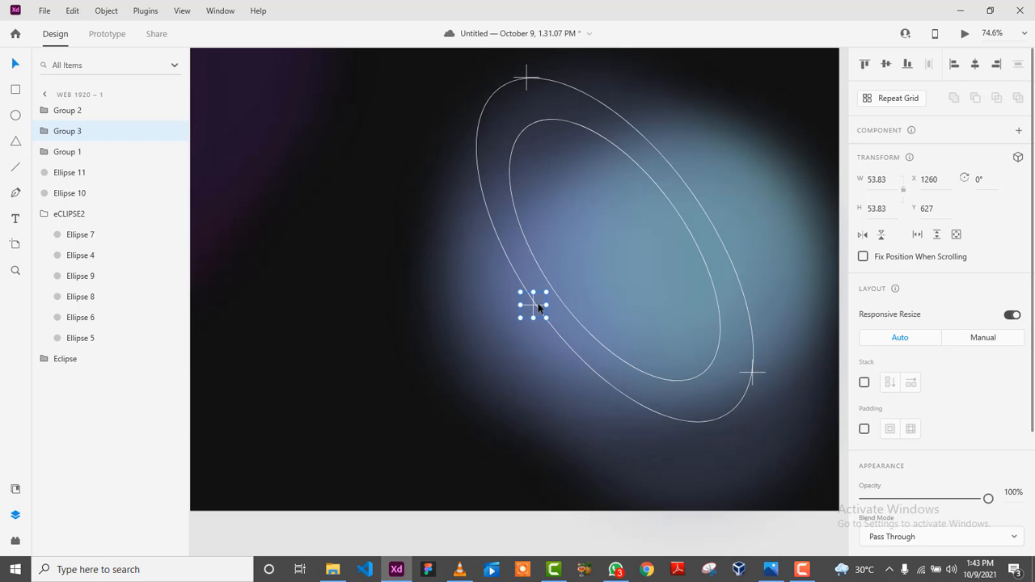
Slide Group 3's plus sign along the ring's lower edge to X 1369, Y 766.5, then deselect.
{"action": "scroll", "coordinate": [537, 307], "scroll_direction": "down", "scroll_amount": 5}
{"action": "scroll", "coordinate": [538, 308], "scroll_direction": "down", "scroll_amount": 2}
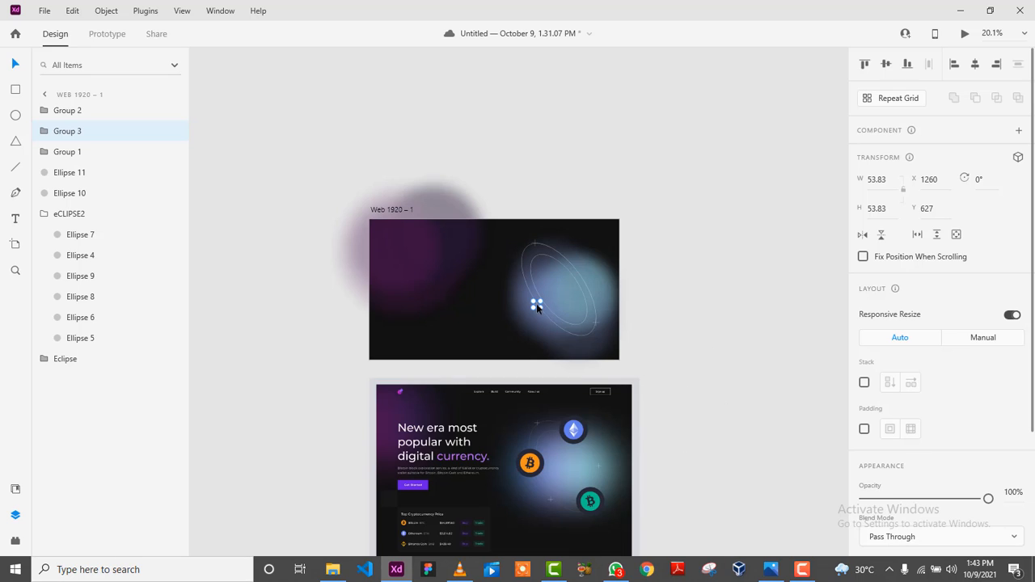
{"action": "mouse_move", "coordinate": [540, 318]}
{"action": "left_mouse_down"}
{"action": "mouse_move", "coordinate": [549, 330]}
{"action": "mouse_move", "coordinate": [550, 321]}
{"action": "left_mouse_up"}
{"action": "left_click", "coordinate": [709, 321]}
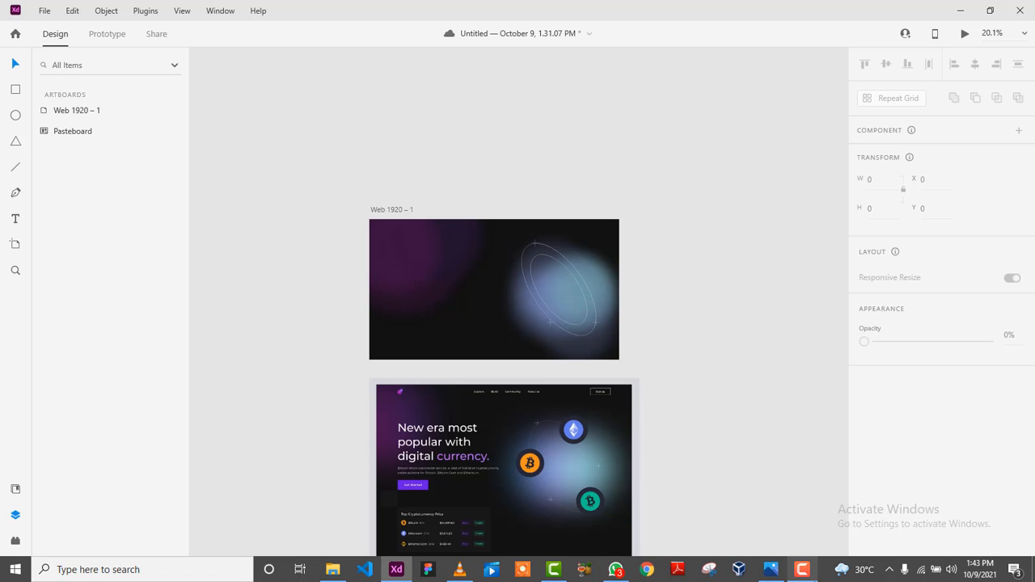
{"action": "left_click", "coordinate": [811, 578]}
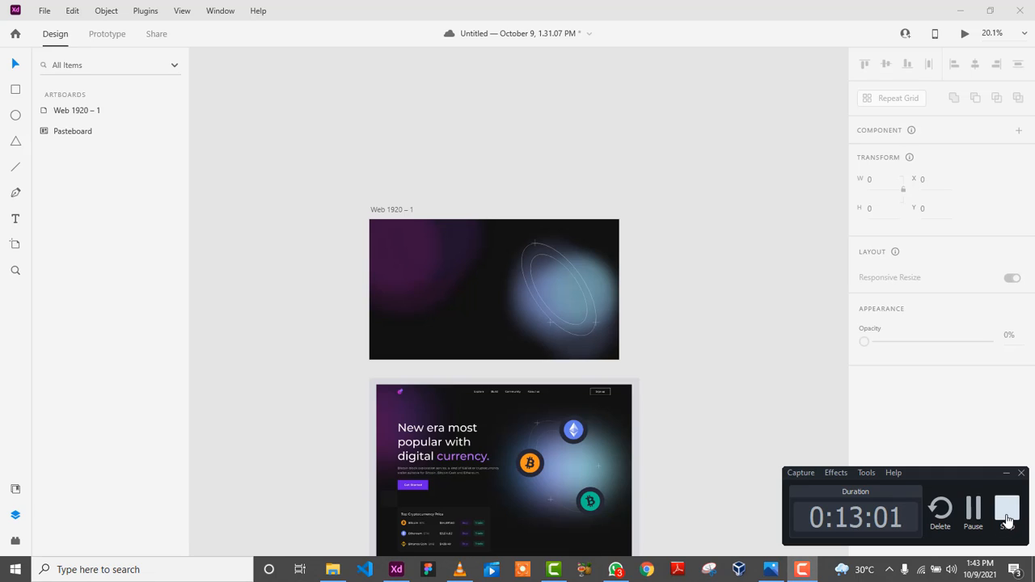